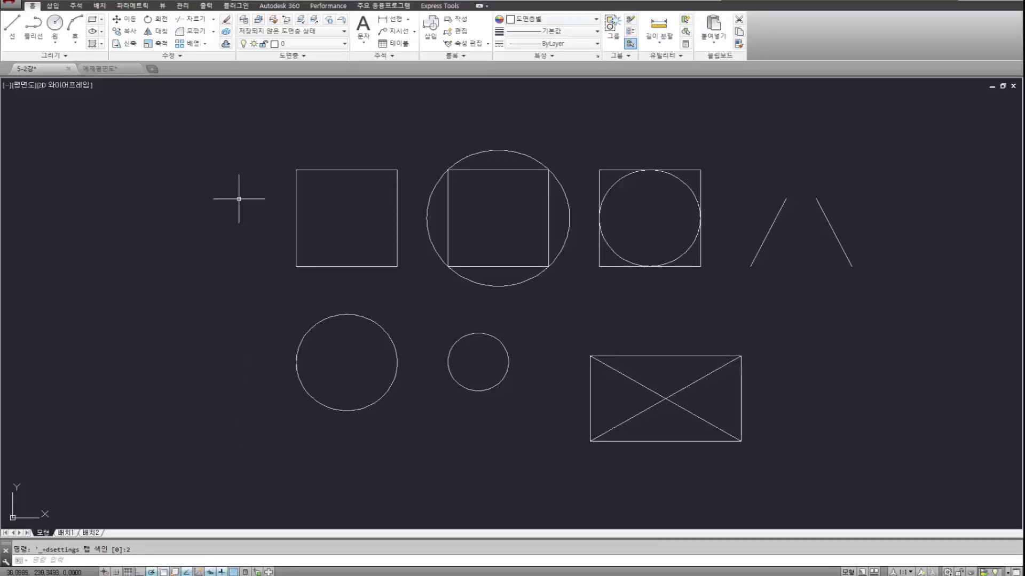
# Open the object snap settings and move the dialog clear of the drawn shapes to review the enabled snap modes.
pyautogui.keyDown('shift'); pyautogui.rightClick(233, 183); pyautogui.keyUp('shift')
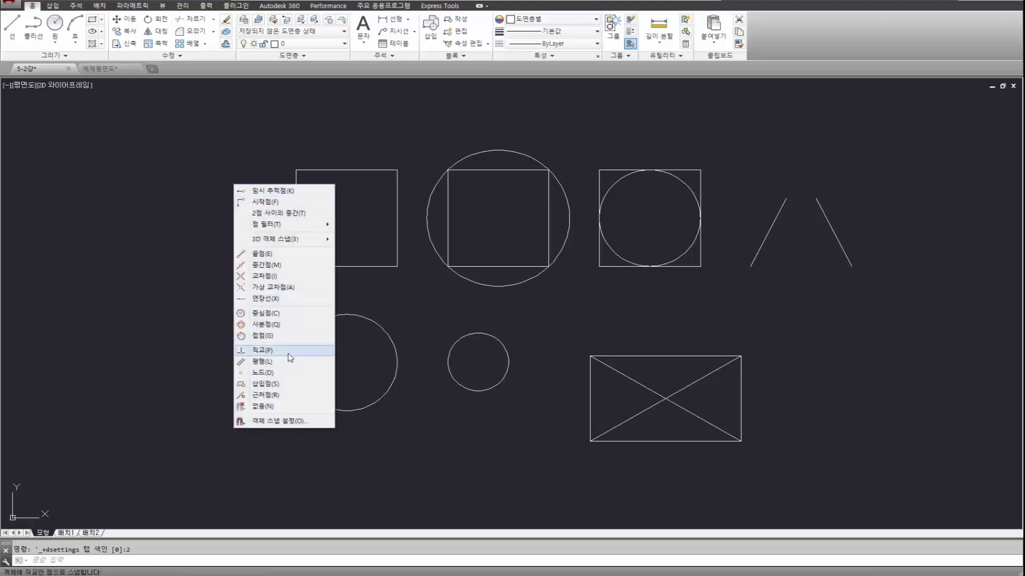
pyautogui.click(292, 425)
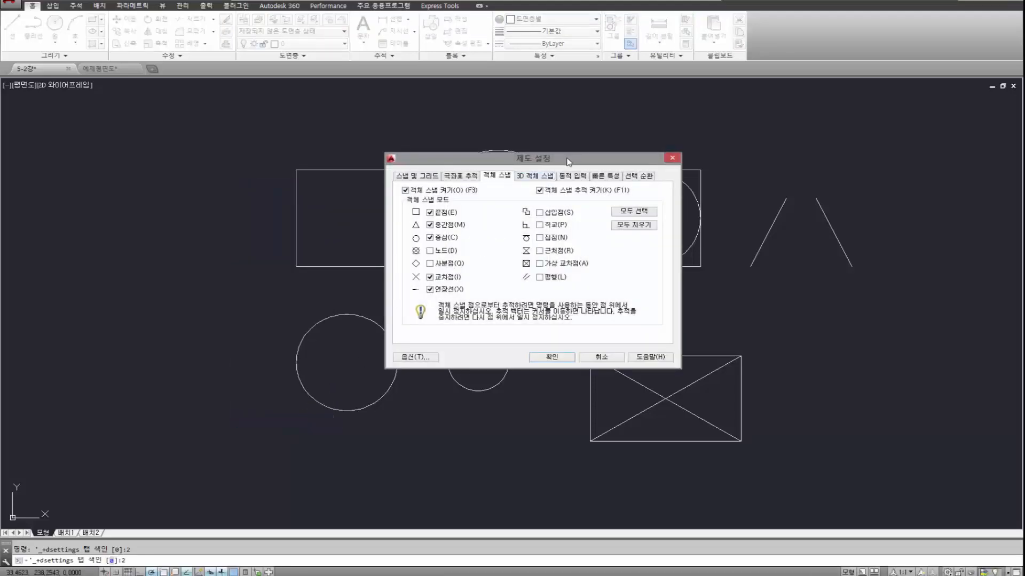
pyautogui.moveTo(569, 162); pyautogui.dragTo(446, 177)
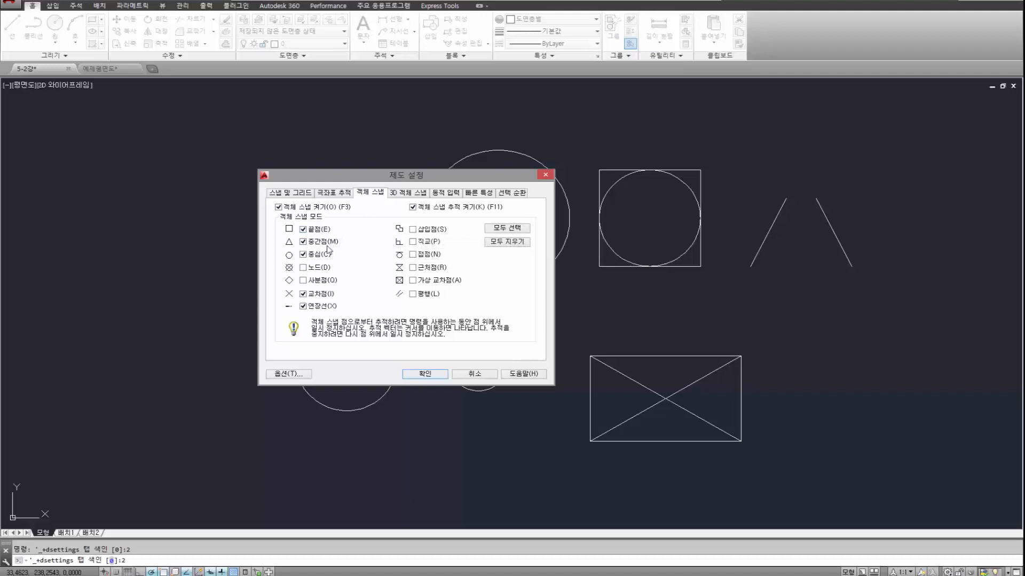
pyautogui.moveTo(432, 182)
pyautogui.mouseDown()
pyautogui.moveTo(299, 158)
pyautogui.moveTo(262, 113)
pyautogui.moveTo(242, 114)
pyautogui.moveTo(573, 236)
pyautogui.moveTo(834, 246)
pyautogui.moveTo(388, 193)
pyautogui.moveTo(236, 135)
pyautogui.mouseUp()
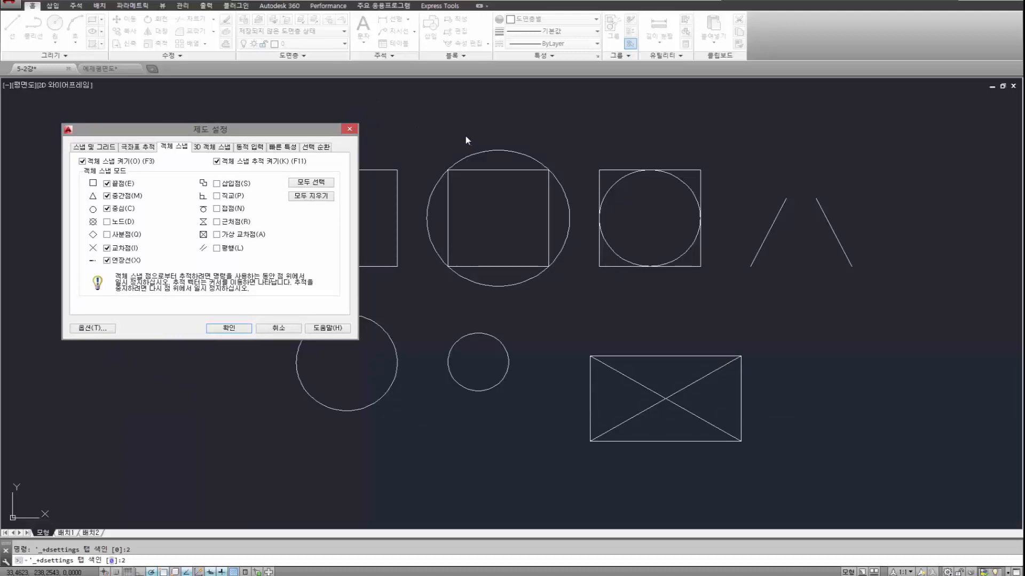
pyautogui.moveTo(311, 125)
pyautogui.mouseDown()
pyautogui.moveTo(328, 124)
pyautogui.moveTo(302, 124)
pyautogui.mouseUp()
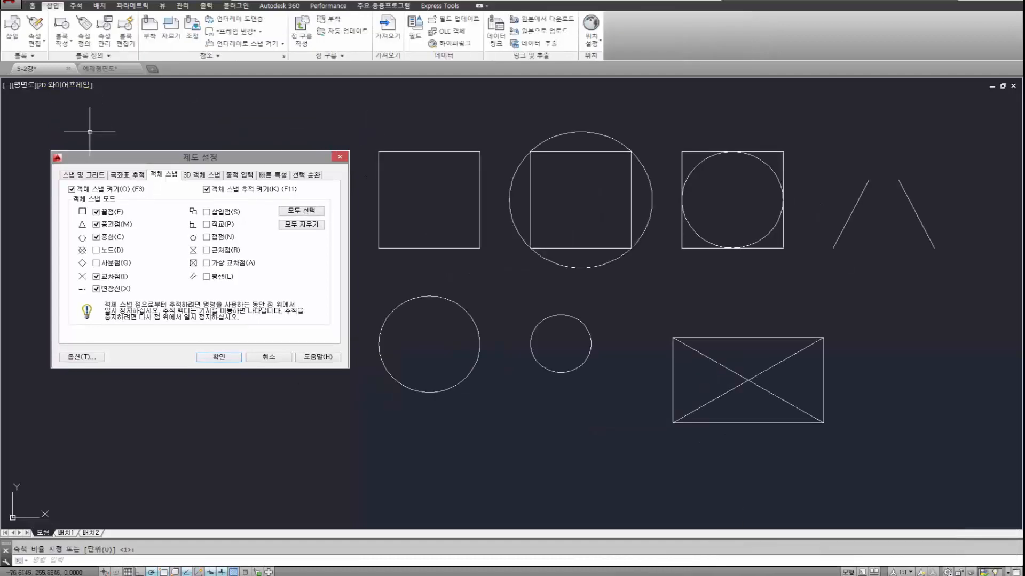
# Reopen the object snap settings to check the snap modes, then accept and close the dialog.
pyautogui.keyDown('shift'); pyautogui.rightClick(468, 182); pyautogui.keyUp('shift')
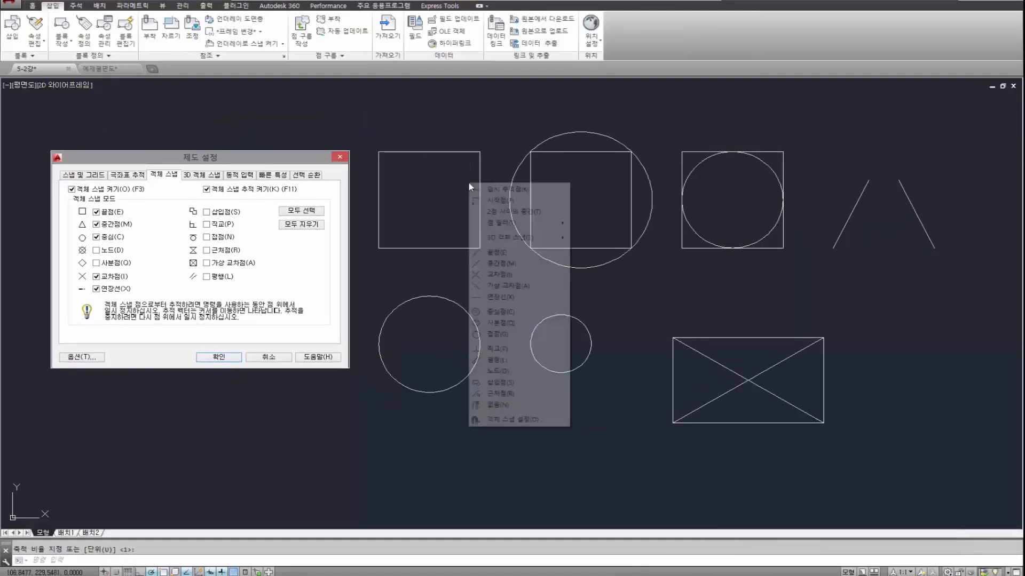
pyautogui.click(513, 419)
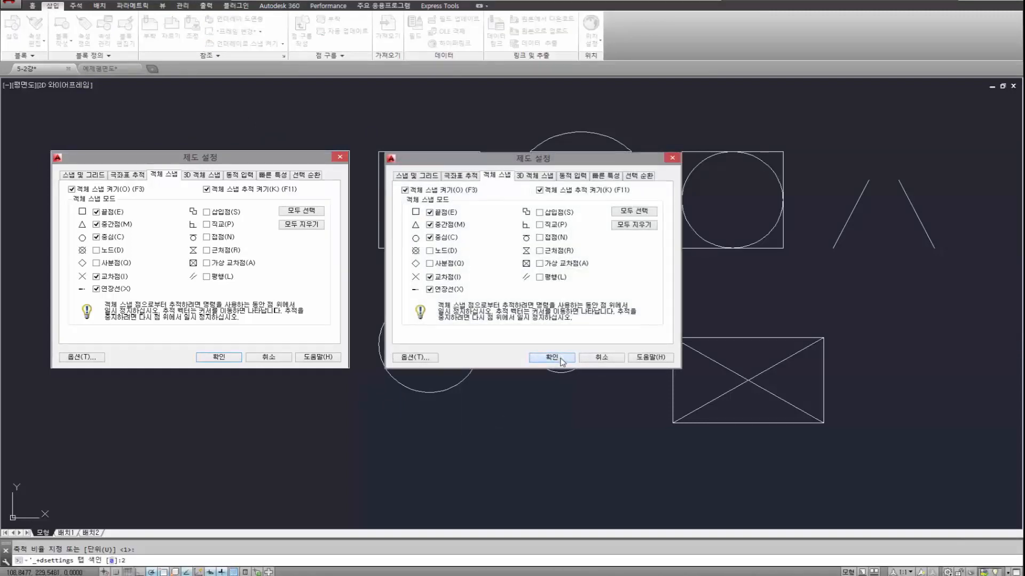
pyautogui.click(561, 359)
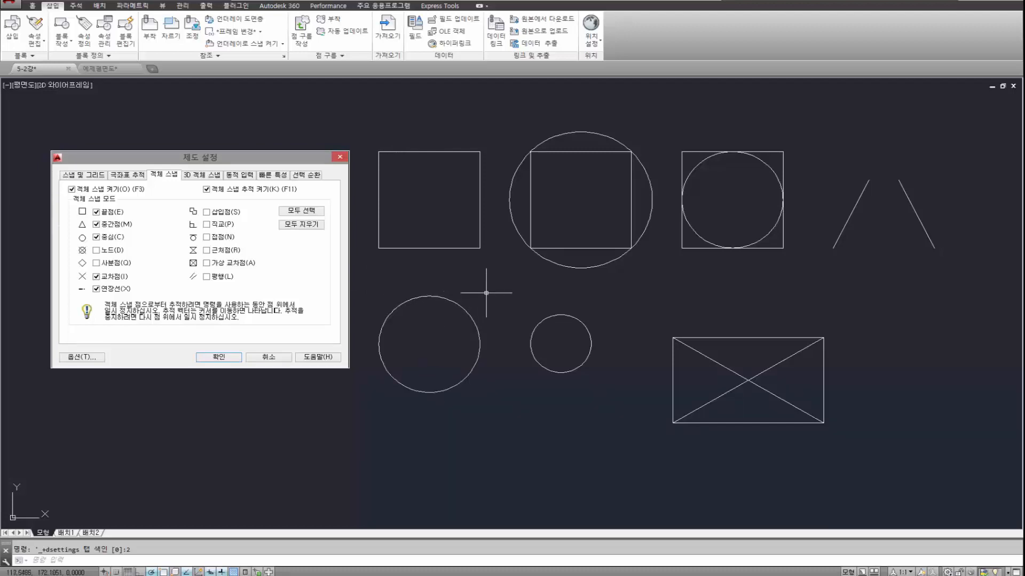
# Start a line at the larger lower circle's right quadrant and draw it to the top quadrant, using one-time quadrant snaps.
pyautogui.click(32, 5)
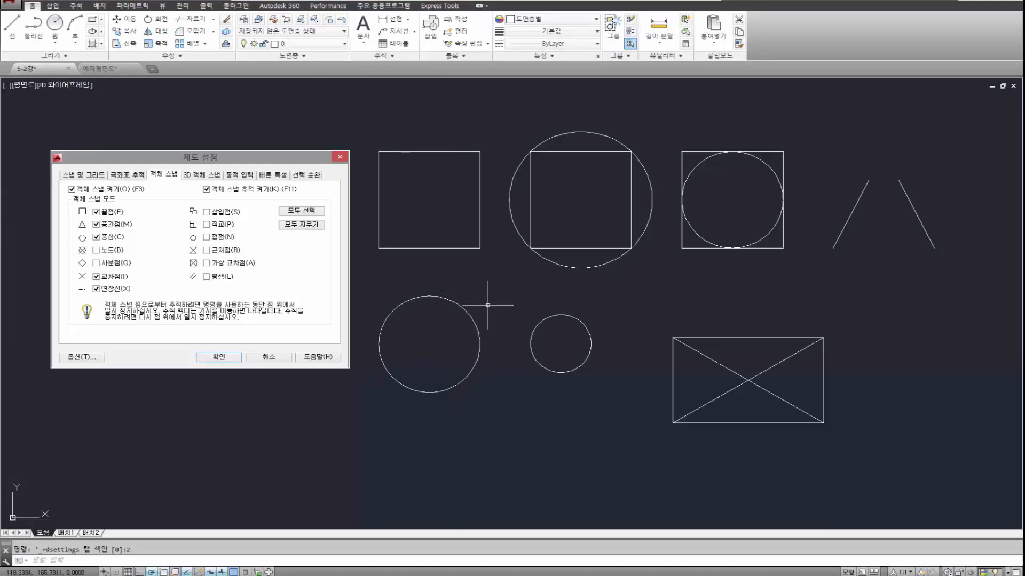
pyautogui.write('l')
pyautogui.press('Return')
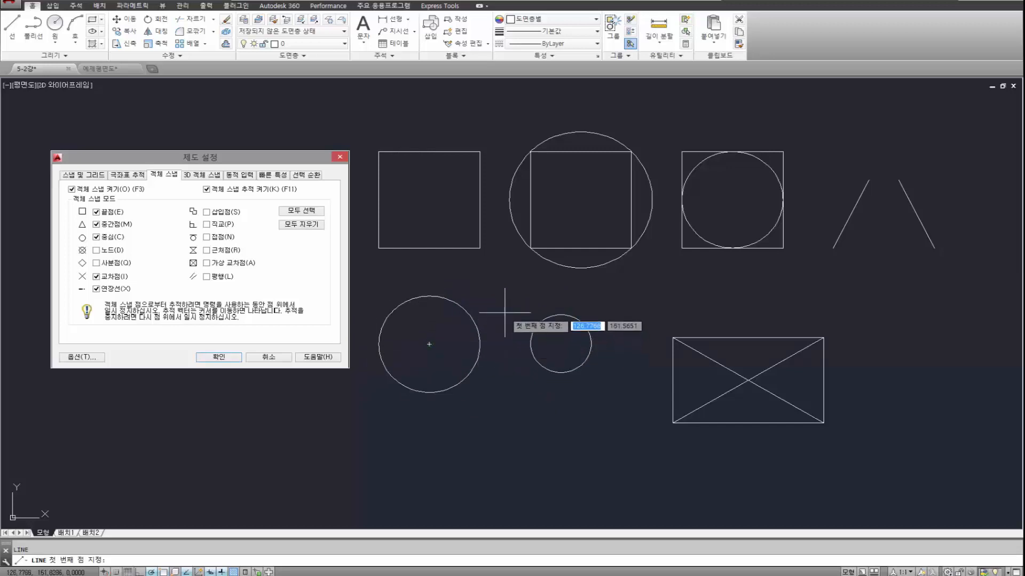
pyautogui.keyDown('shift'); pyautogui.rightClick(496, 285); pyautogui.keyUp('shift')
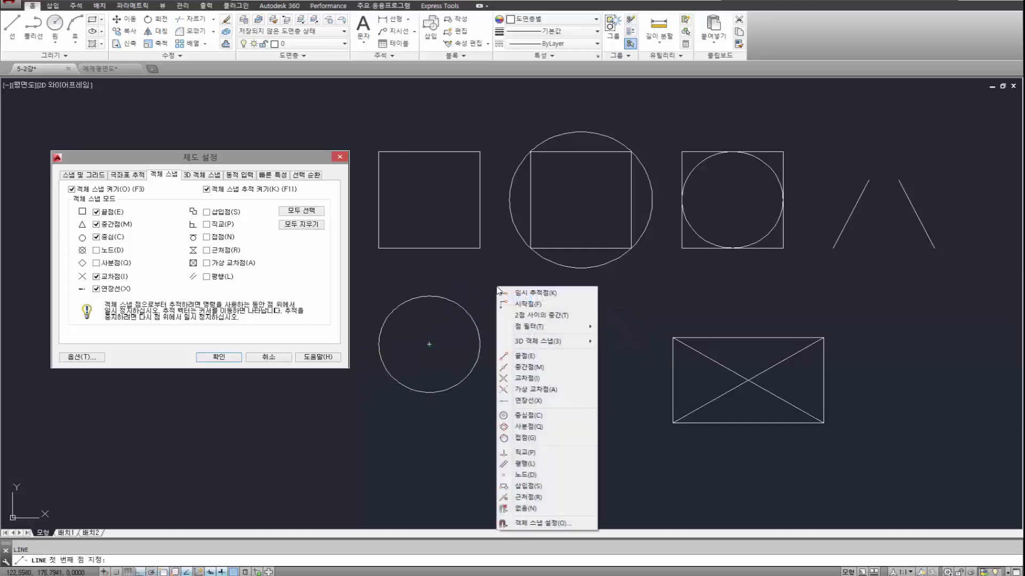
pyautogui.click(525, 427)
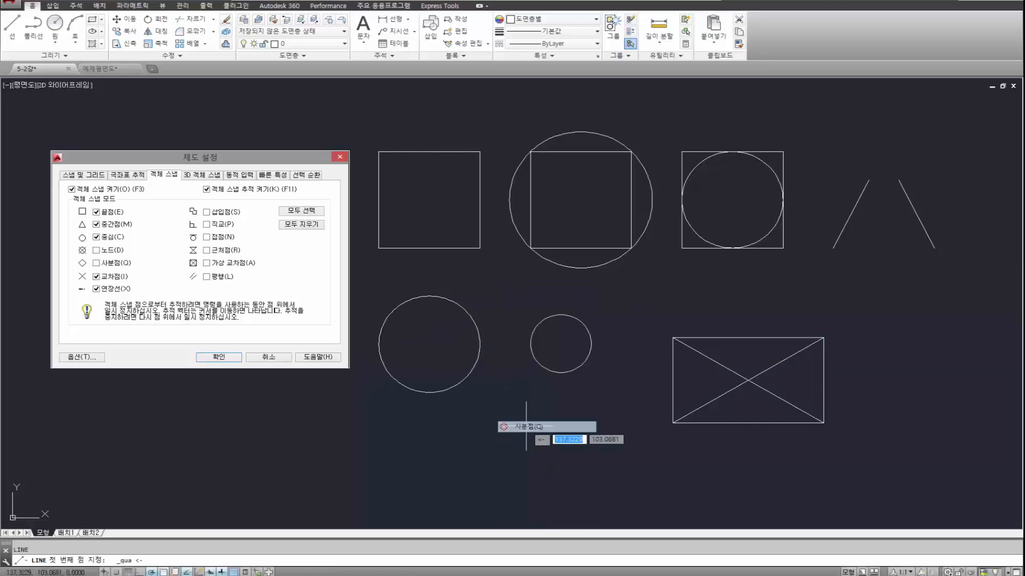
pyautogui.click(480, 343)
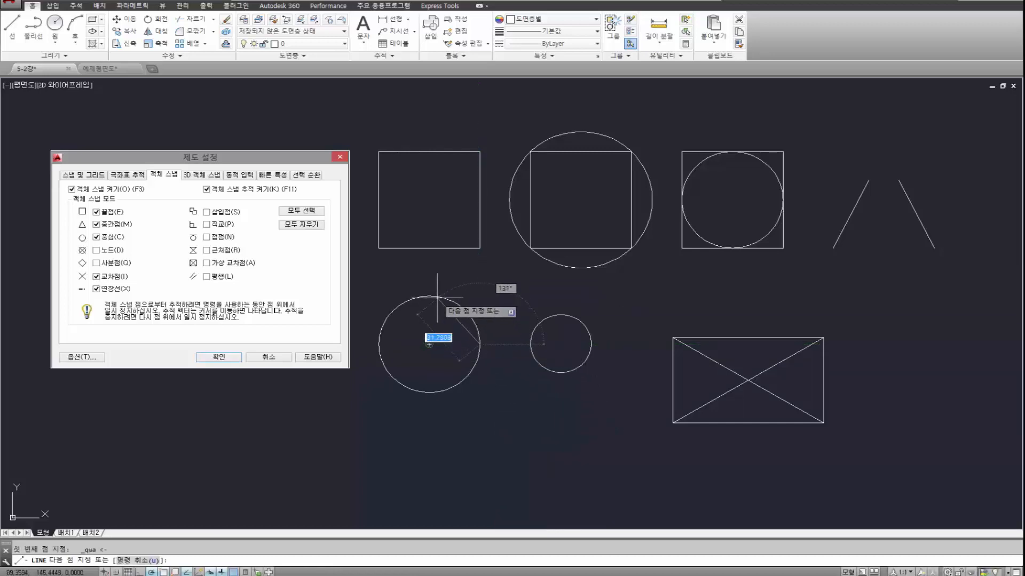
pyautogui.keyDown('shift'); pyautogui.rightClick(464, 292); pyautogui.keyUp('shift')
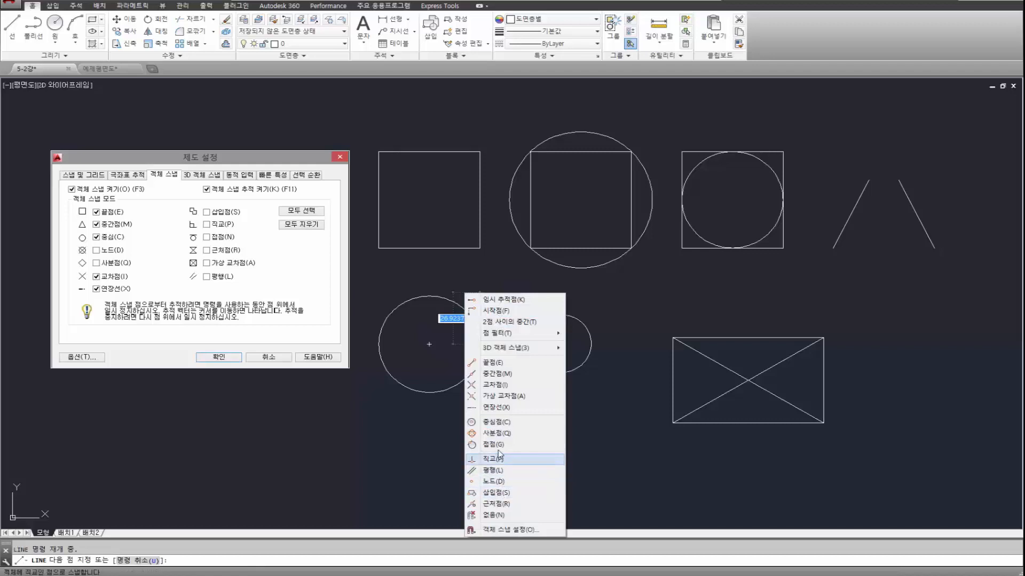
pyautogui.click(500, 433)
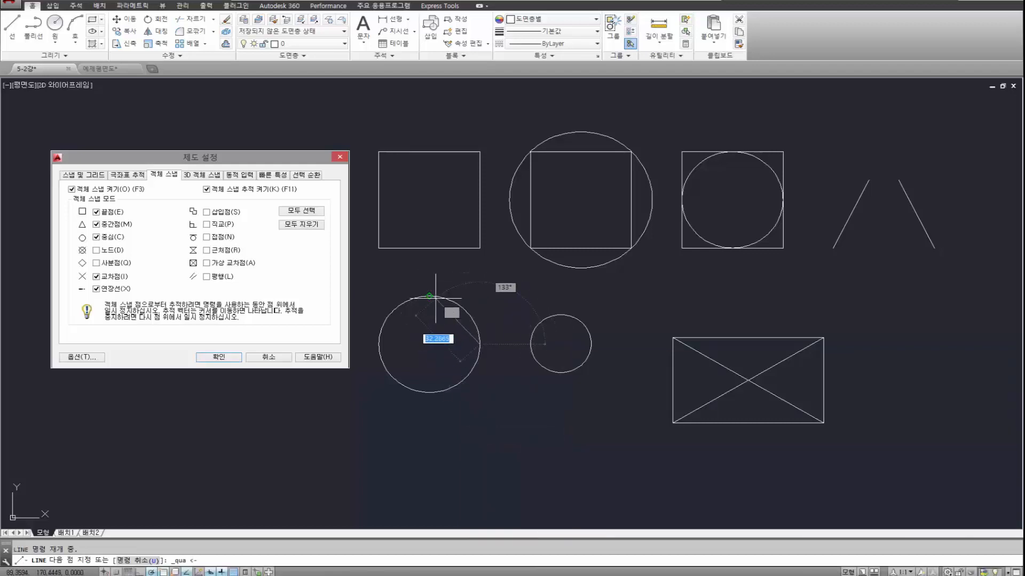
pyautogui.click(427, 293)
# Continue the line through the circle's left and bottom quadrants and back to its start, completing the inscribed diamond.
pyautogui.keyDown('shift'); pyautogui.rightClick(463, 293); pyautogui.keyUp('shift')
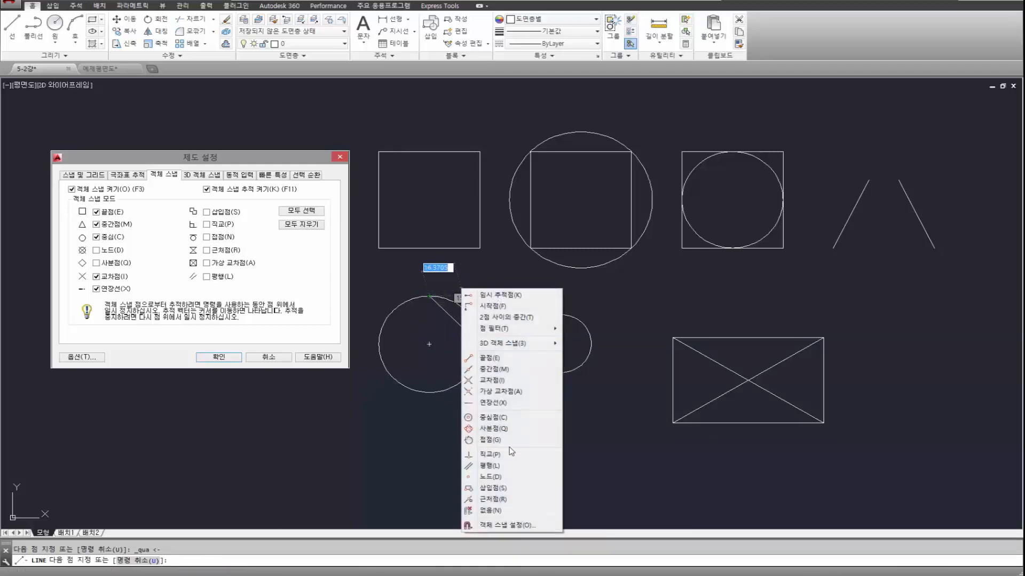
pyautogui.click(493, 428)
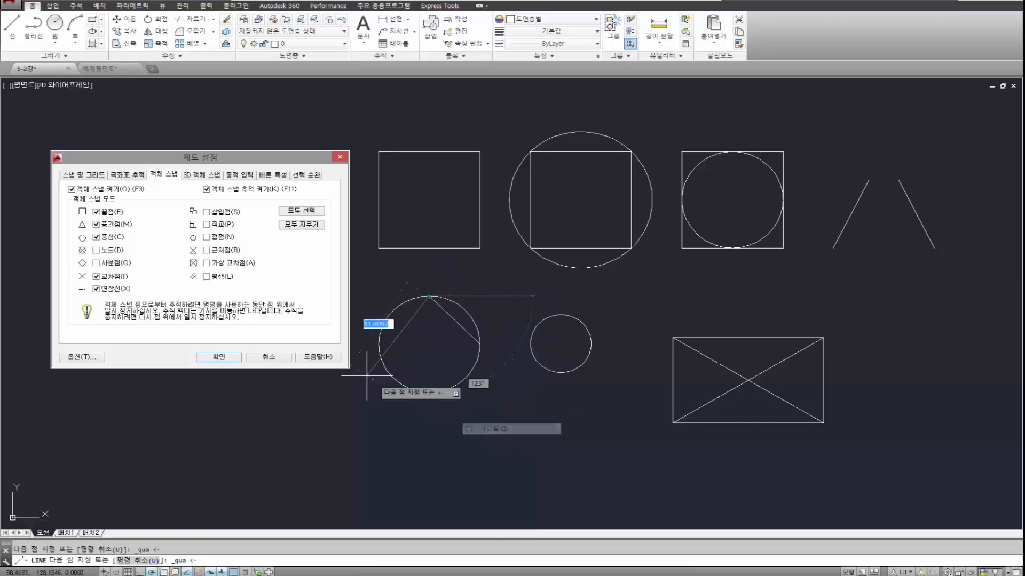
pyautogui.click(378, 344)
pyautogui.keyDown('shift'); pyautogui.rightClick(515, 413); pyautogui.keyUp('shift')
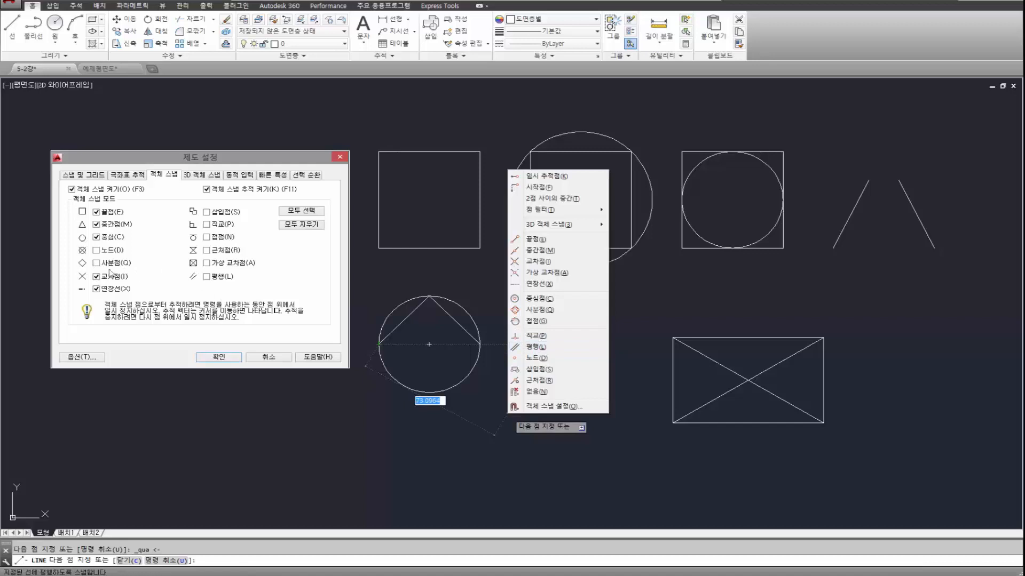
pyautogui.click(539, 310)
pyautogui.click(429, 392)
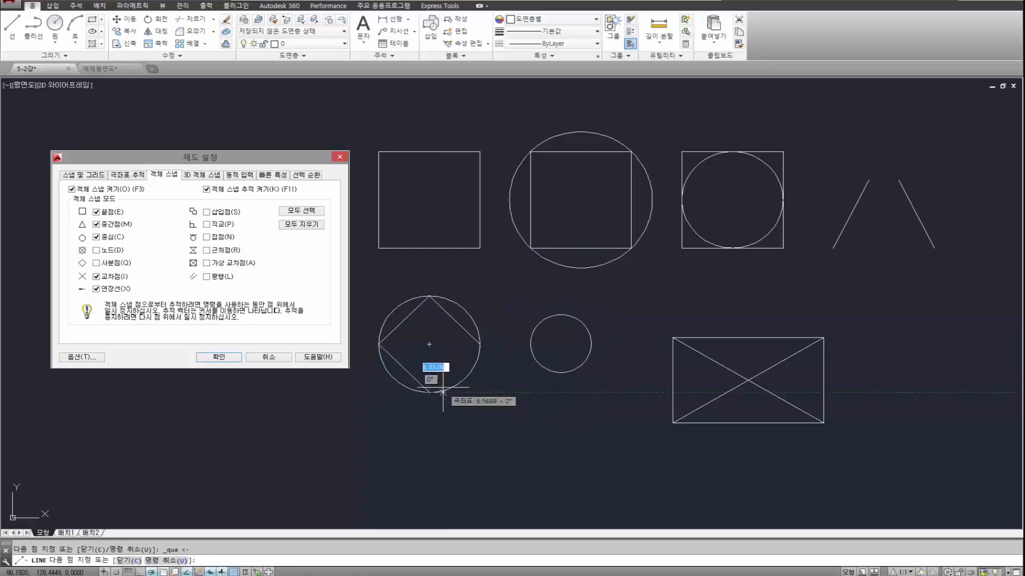
pyautogui.click(479, 345)
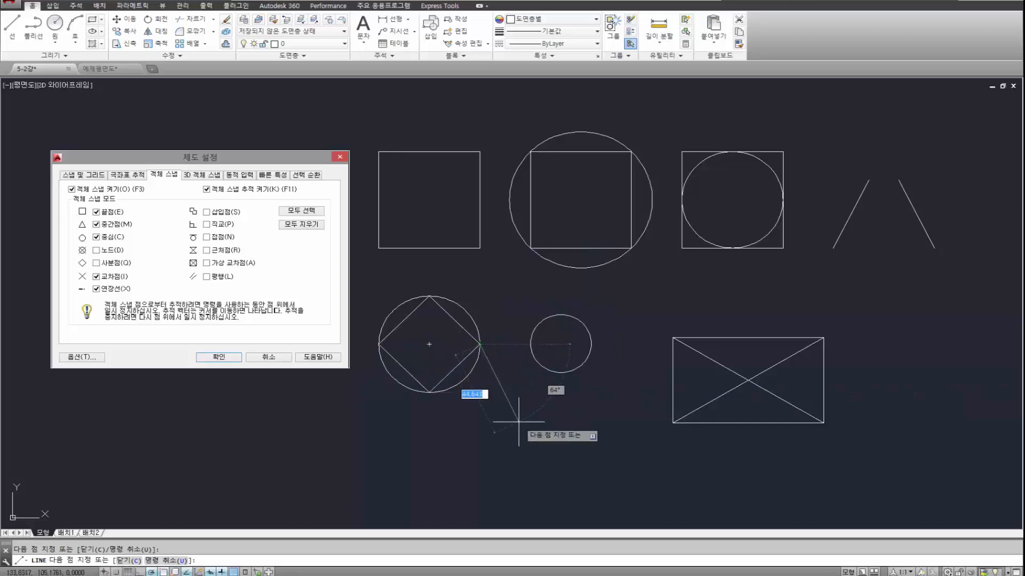
pyautogui.press('Return')
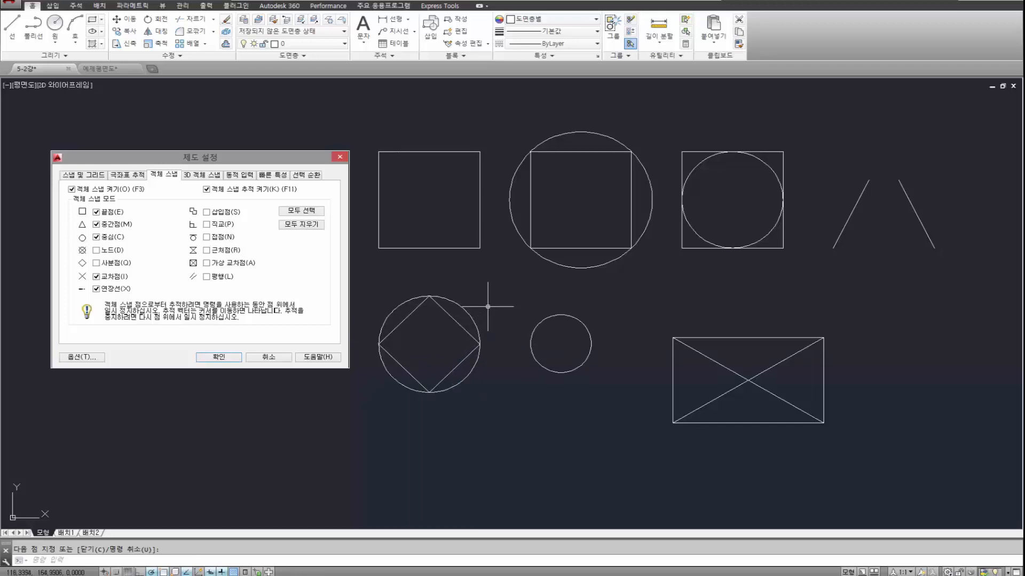
# Draw two lines from the first square's lower-left corner to a point below its bottom midpoint and up to its lower-right corner.
pyautogui.write('l')
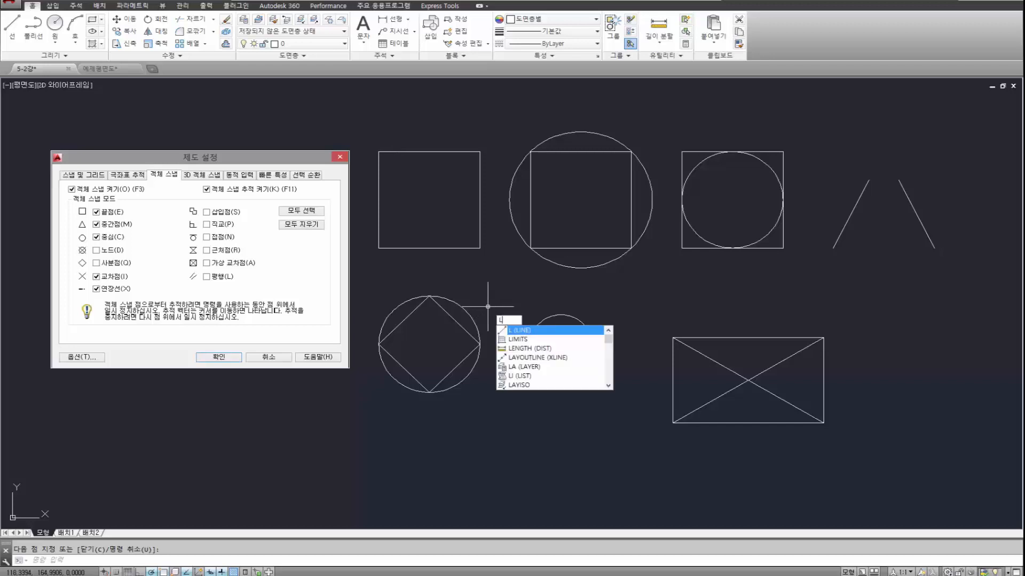
pyautogui.press('Return')
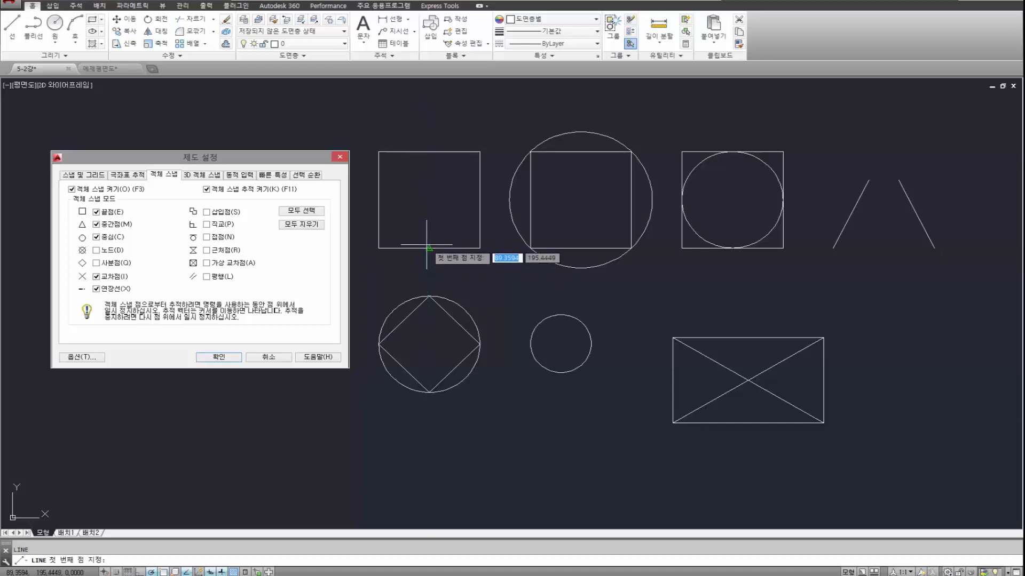
pyautogui.click(393, 250)
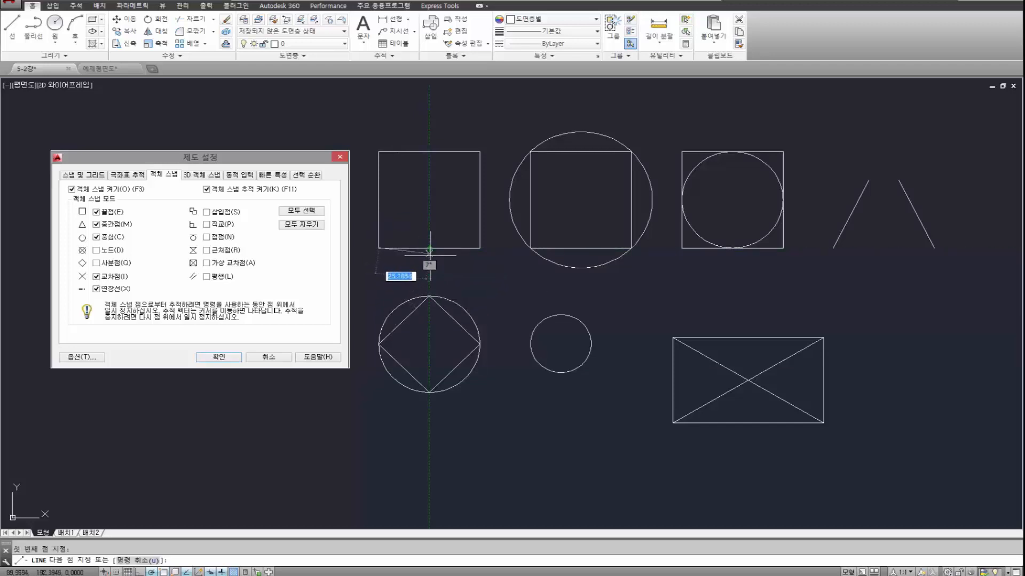
pyautogui.click(429, 272)
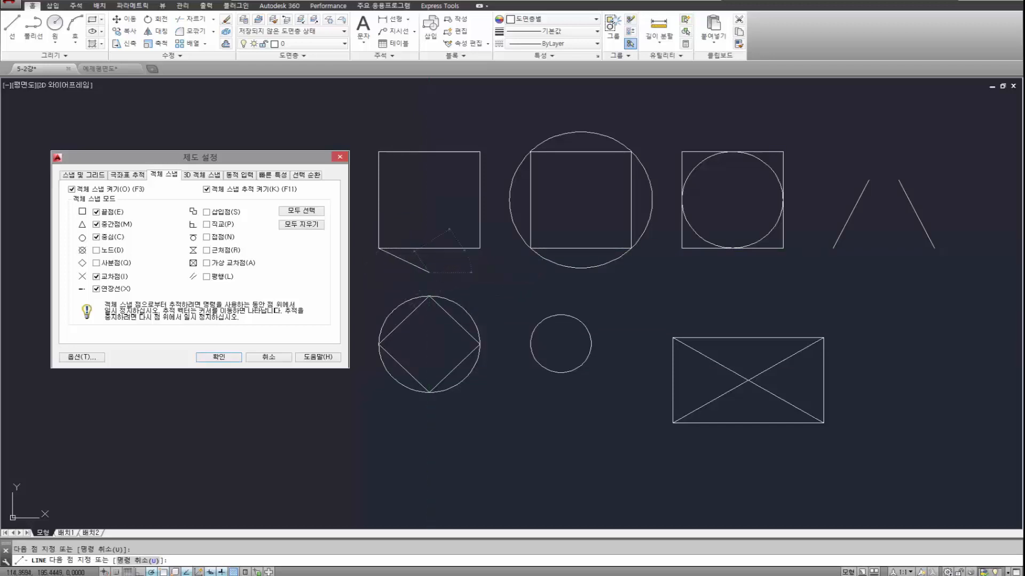
pyautogui.click(479, 248)
pyautogui.press('Return')
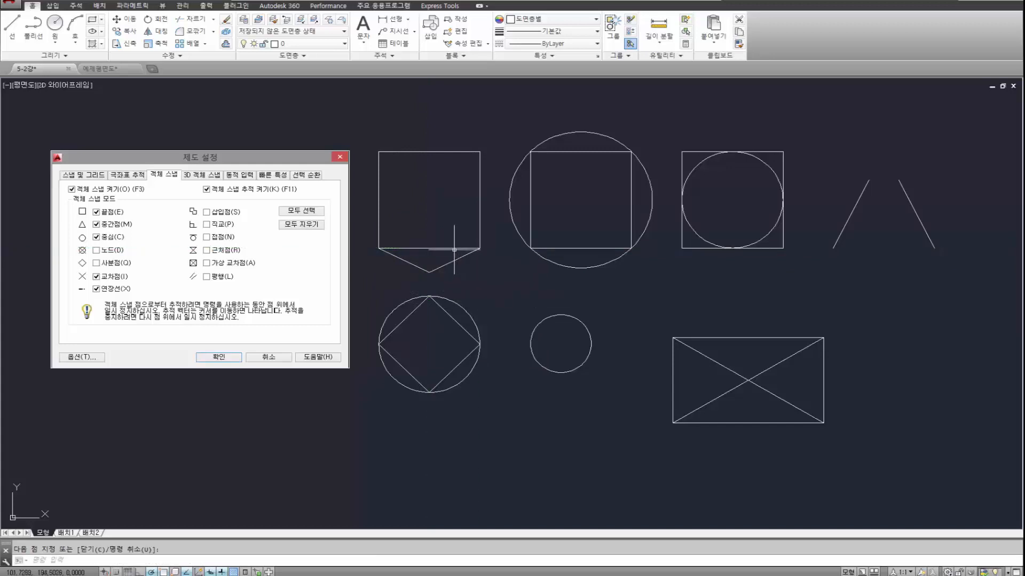
# Erase the two V-shaped lines below the first square.
pyautogui.click(502, 283)
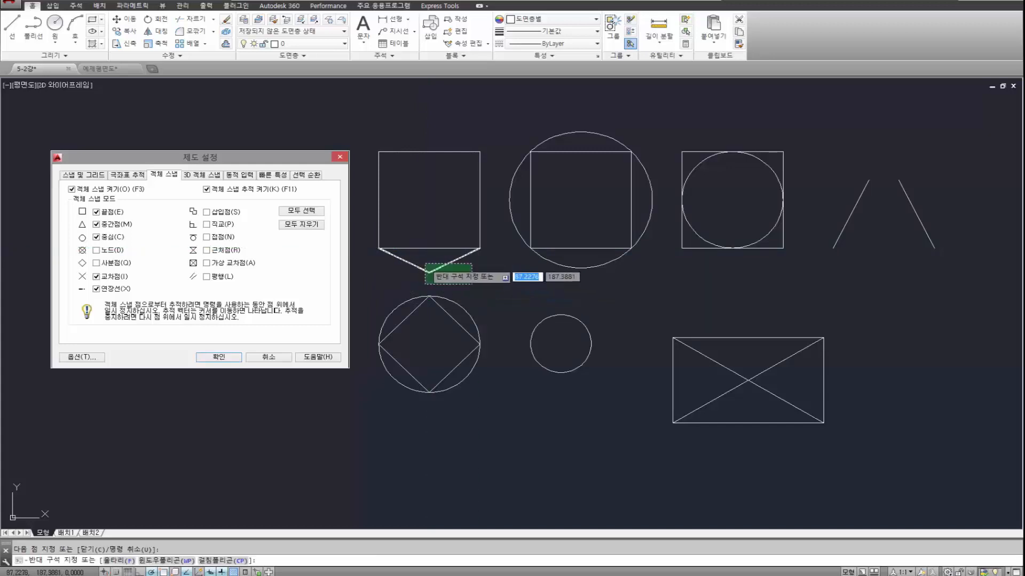
pyautogui.click(404, 261)
pyautogui.press('Delete')
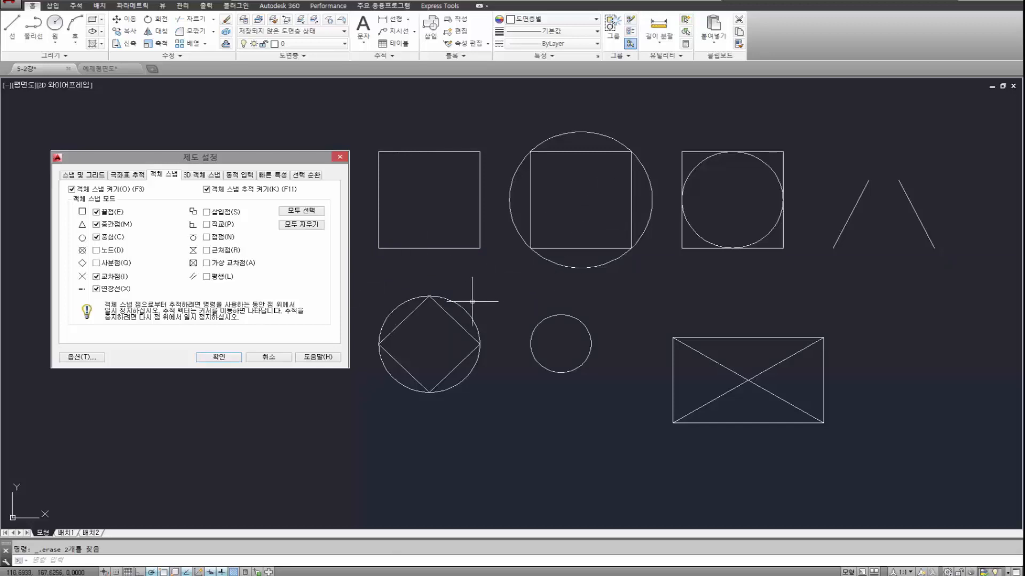
# Draw two lines from the first square's left-side midpoint to an apex centred above it and down to its right-side midpoint.
pyautogui.press('Return')
pyautogui.click(379, 200)
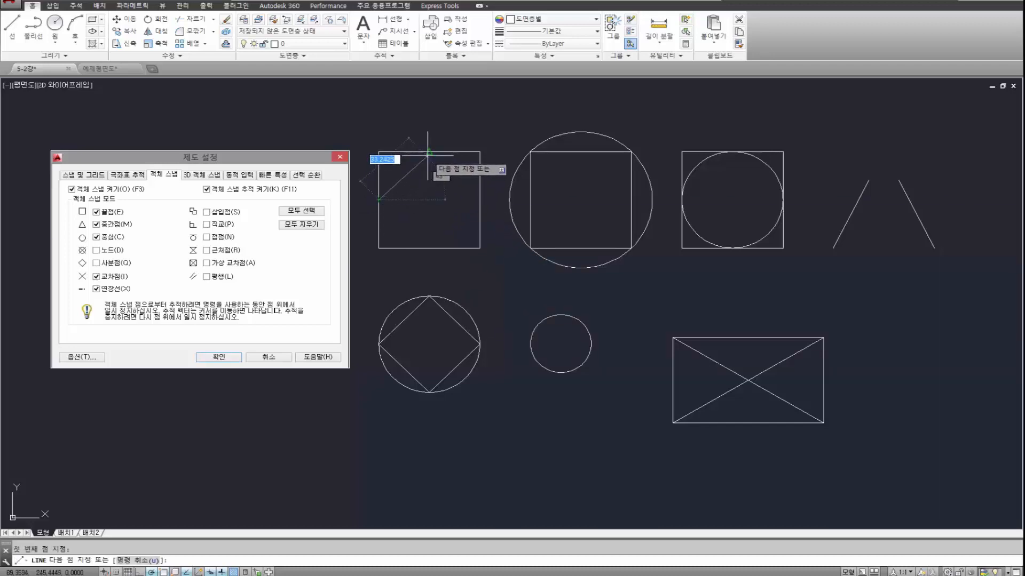
pyautogui.click(429, 105)
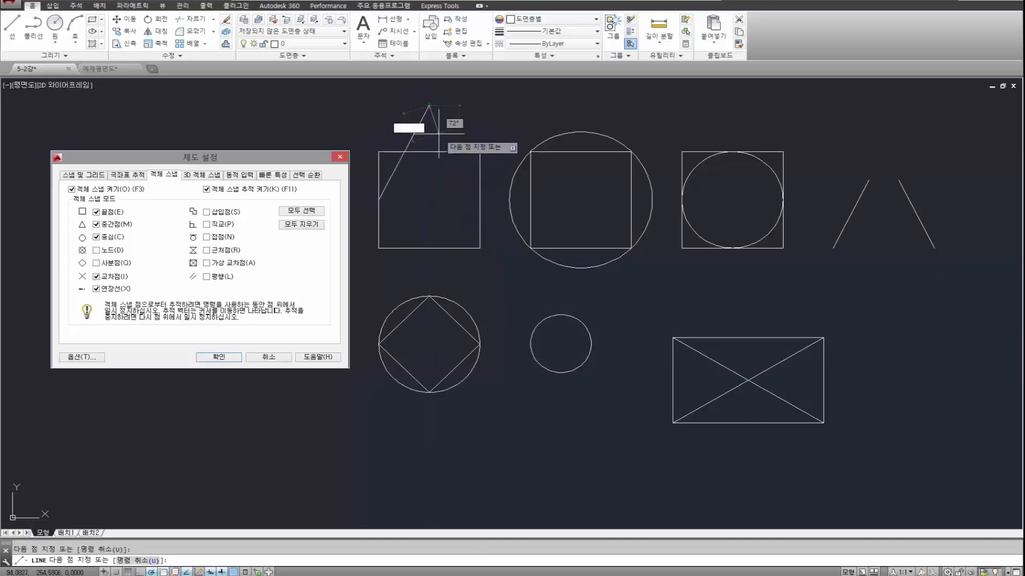
pyautogui.click(480, 199)
pyautogui.press('Return')
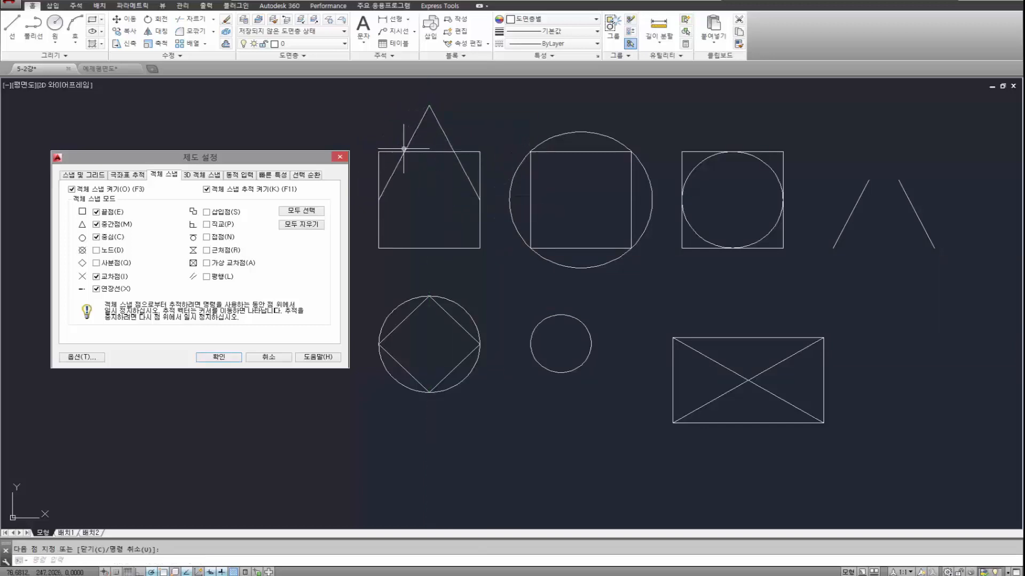
# Stretch the upper end of the line rising from the first square's right-side midpoint past the apex along its own extension.
pyautogui.press('Return')
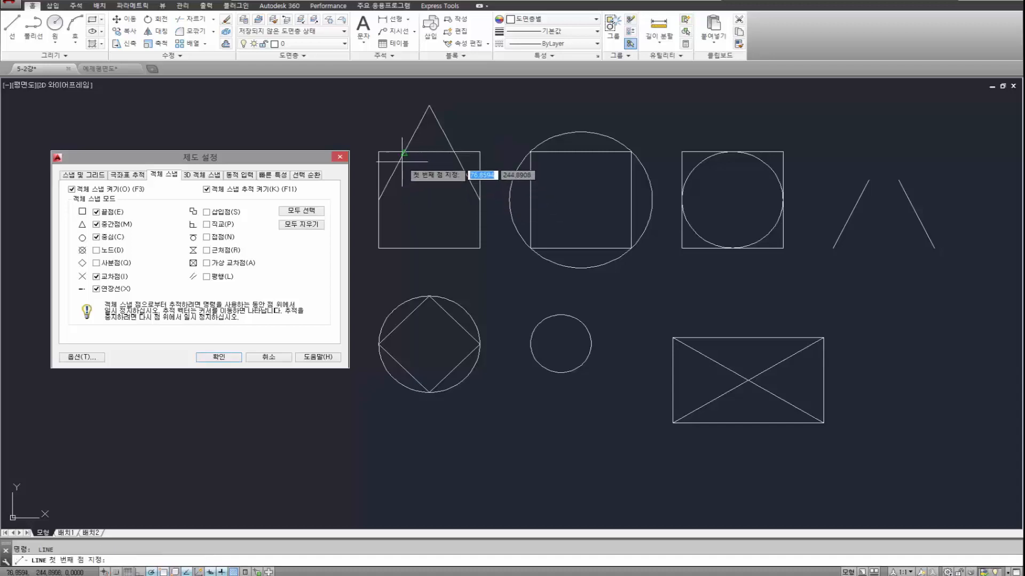
pyautogui.press('Escape')
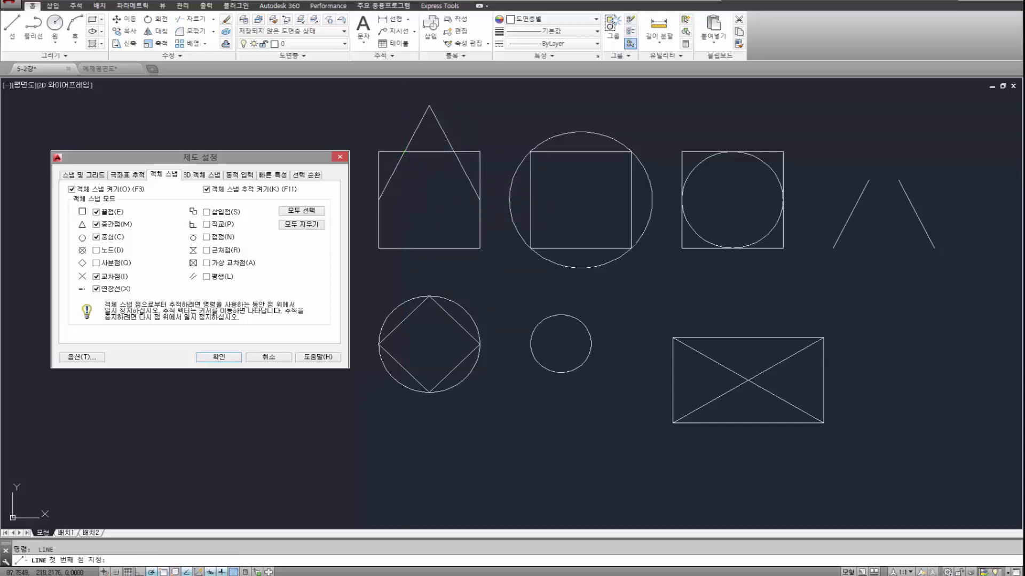
pyautogui.click(446, 113)
pyautogui.click(446, 112)
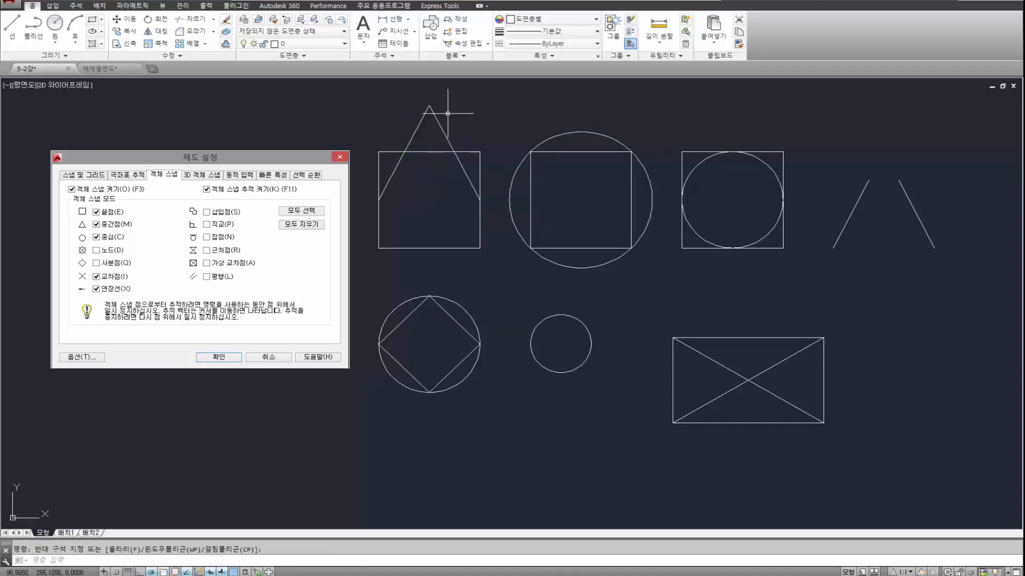
pyautogui.click(440, 125)
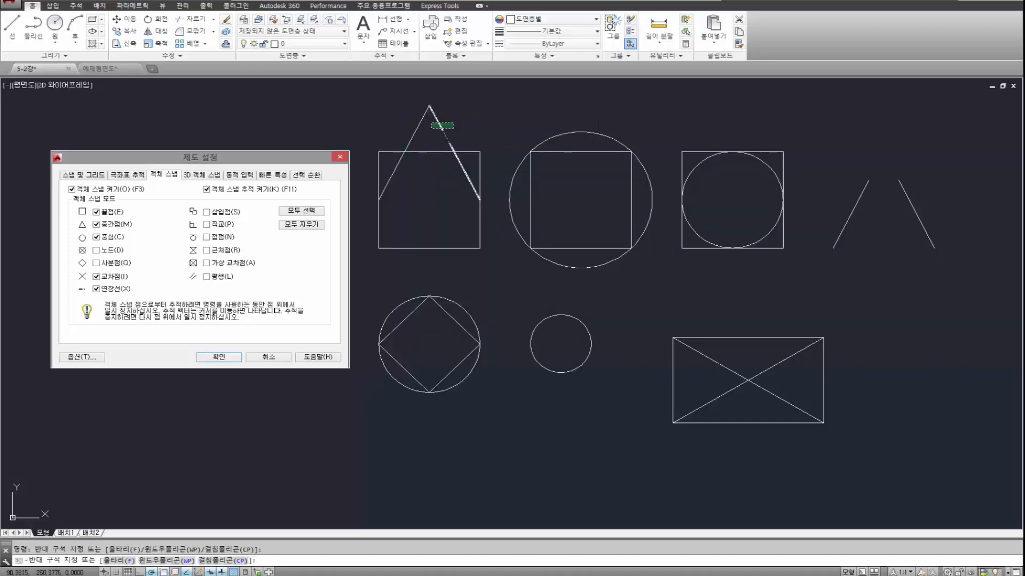
pyautogui.click(429, 106)
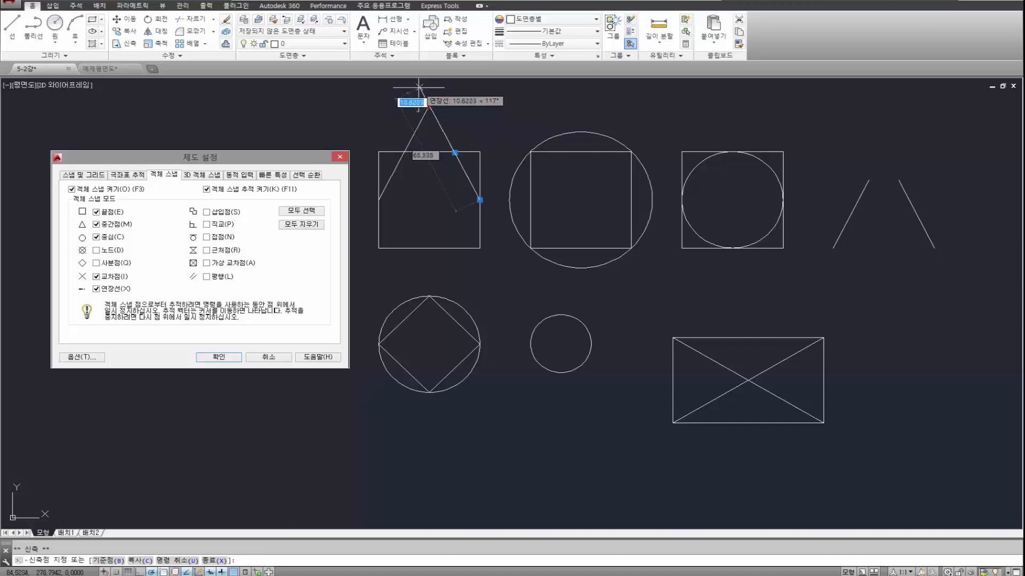
pyautogui.moveTo(418, 91); pyautogui.dragTo(423, 193, button='middle')
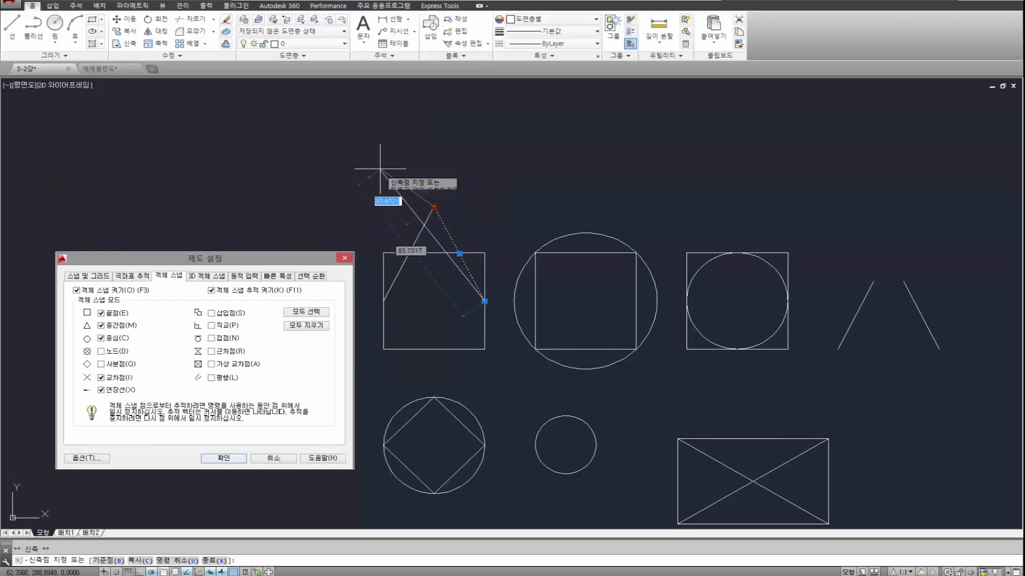
pyautogui.click(401, 145)
pyautogui.moveTo(400, 145)
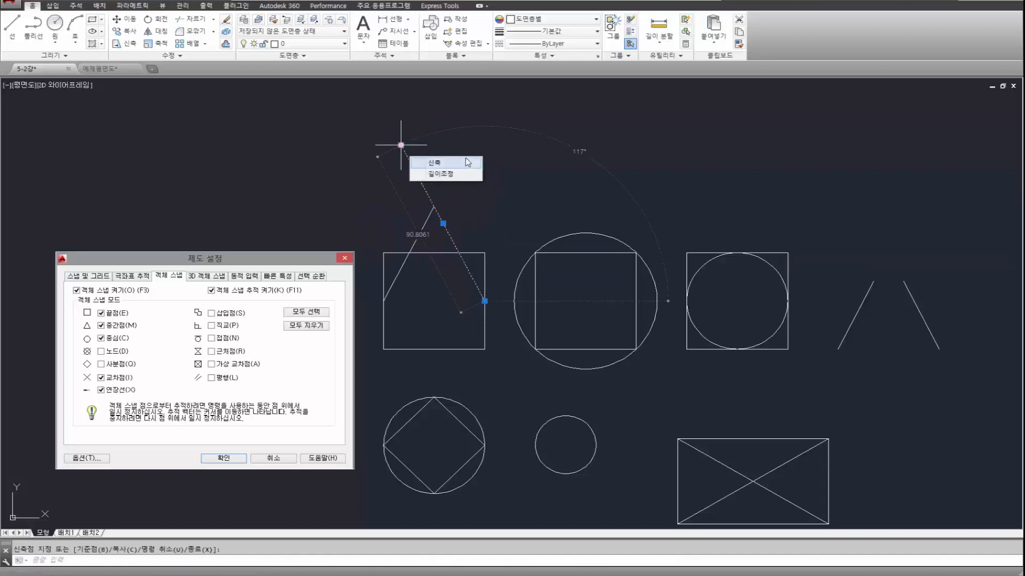
# Stretch the upper end of the line rising from the first square's left-side midpoint beyond the apex so the two lines cross.
pyautogui.click(429, 215)
pyautogui.click(434, 205)
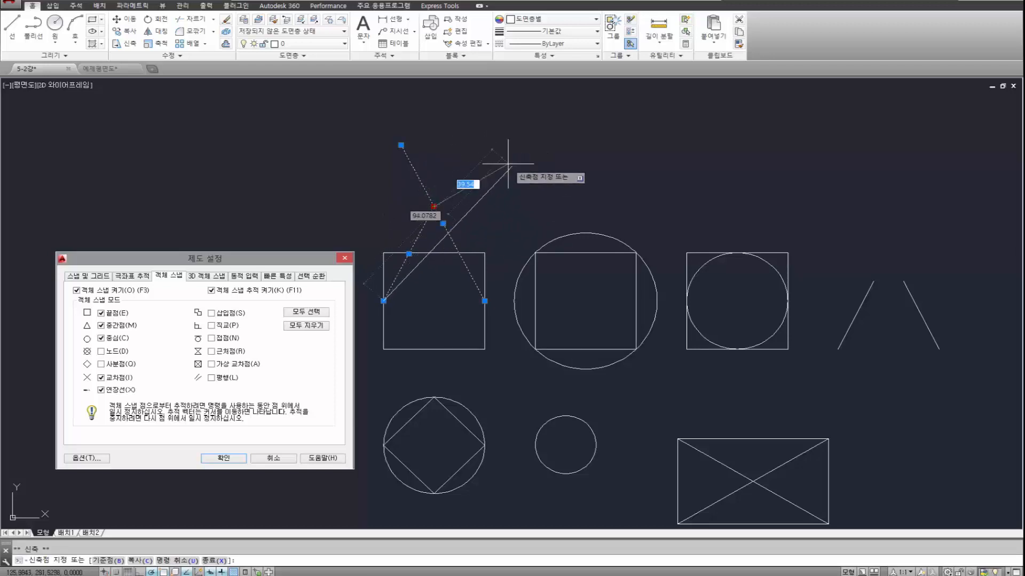
pyautogui.click(466, 148)
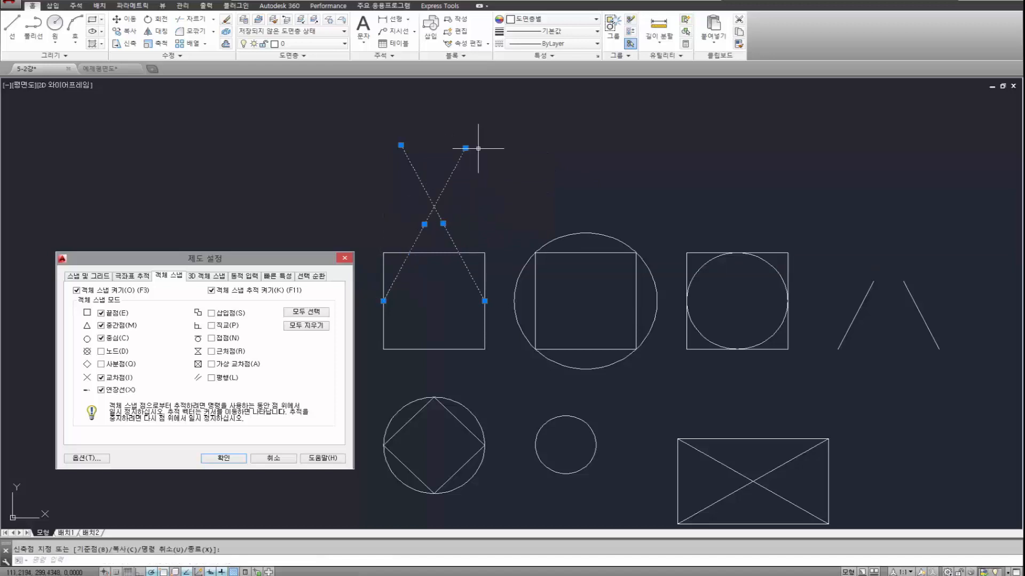
# Preview the intersection snap with the Line command where the two slanted lines cross above the first square.
pyautogui.write('l')
pyautogui.press('Return')
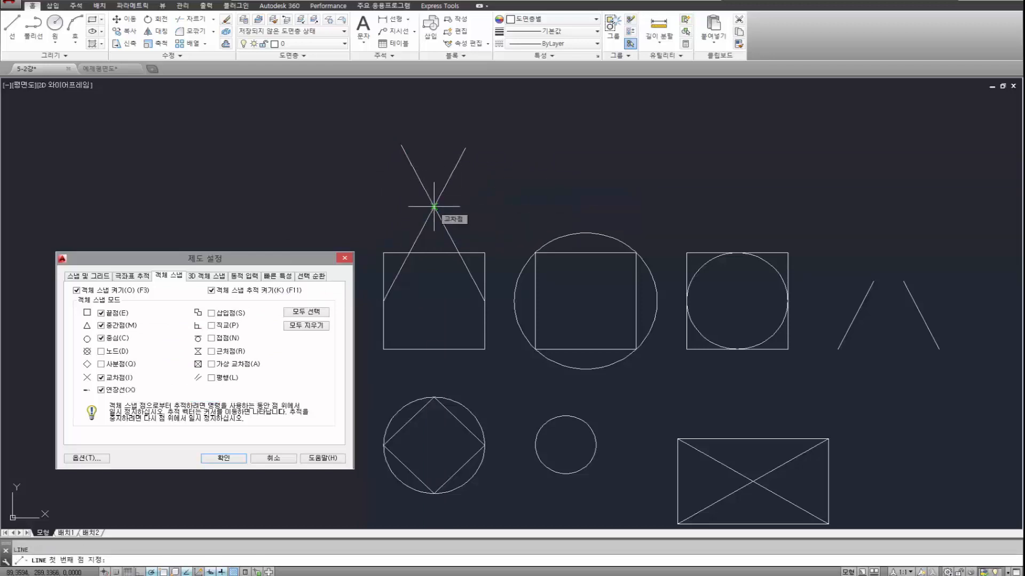
pyautogui.press('Escape')
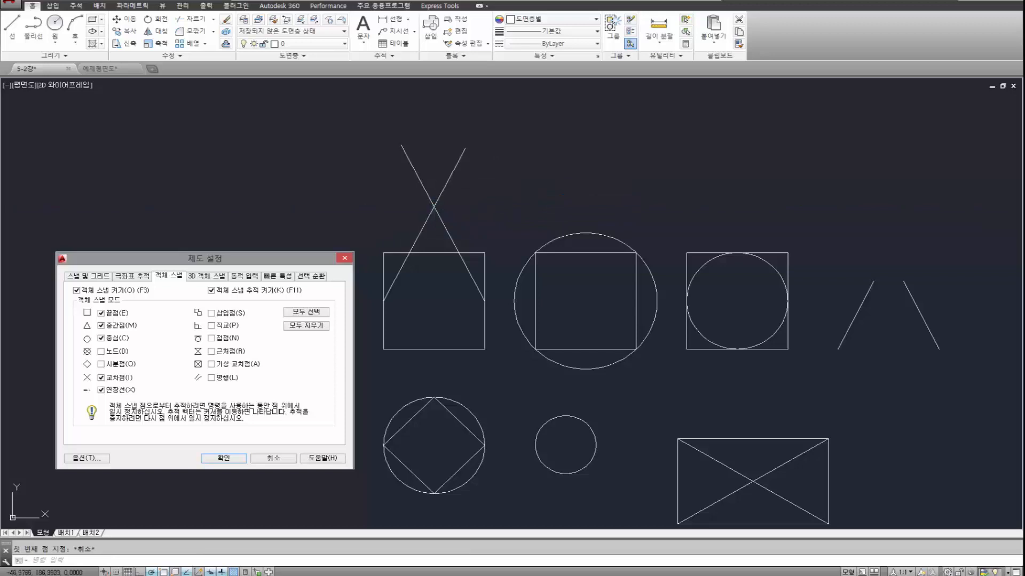
# Draw a 50-unit vertical line upward from the point where the extensions of the two separate slanted lines meet.
pyautogui.moveTo(632, 217); pyautogui.dragTo(511, 169, button='middle')
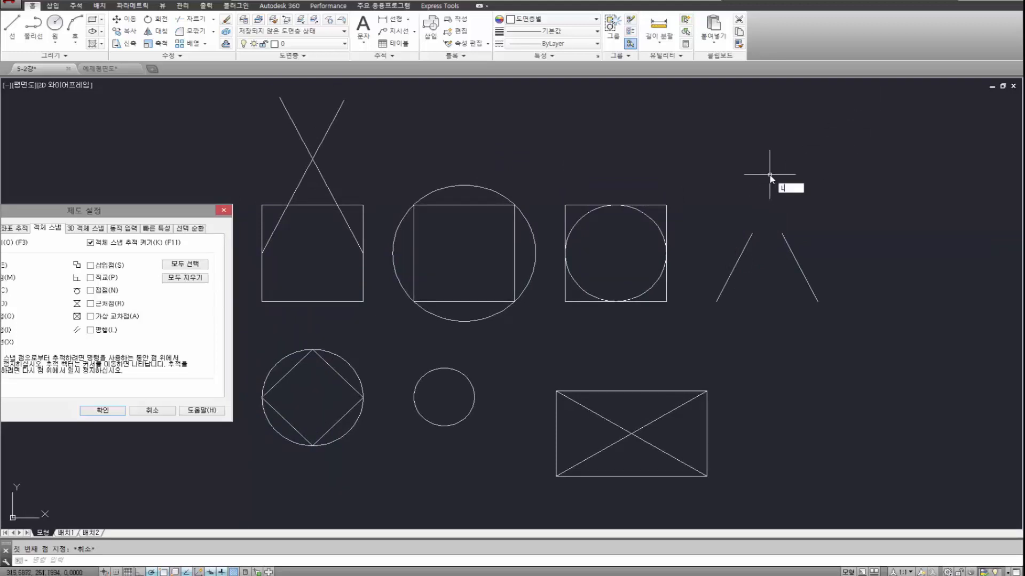
pyautogui.press('Return')
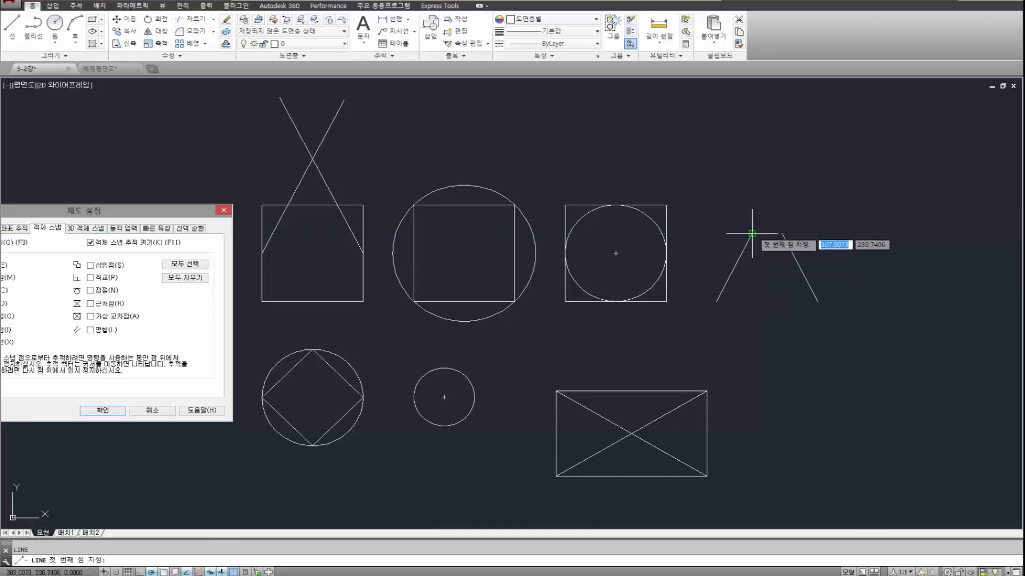
pyautogui.click(766, 205)
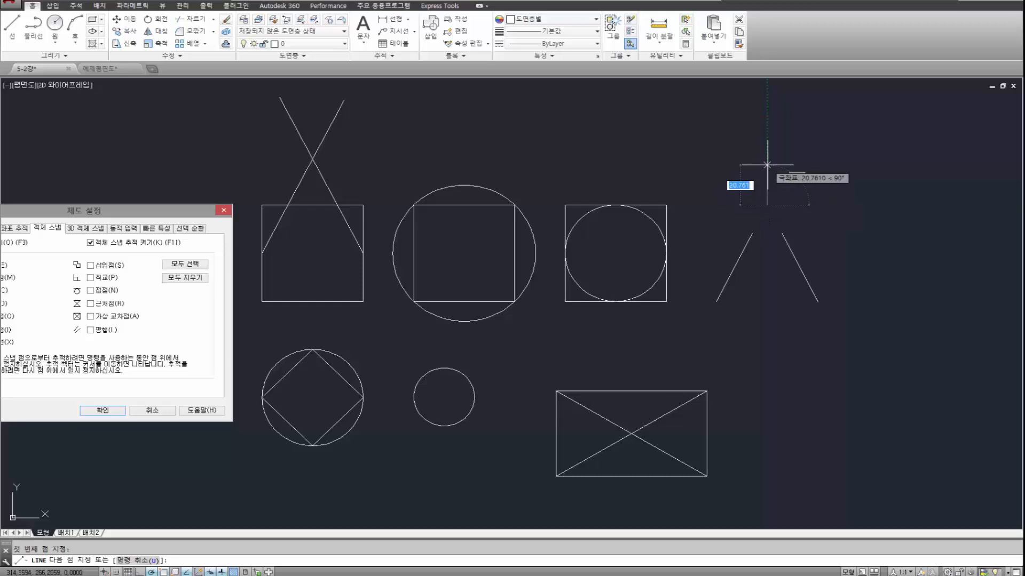
pyautogui.write('50')
pyautogui.press('Return')
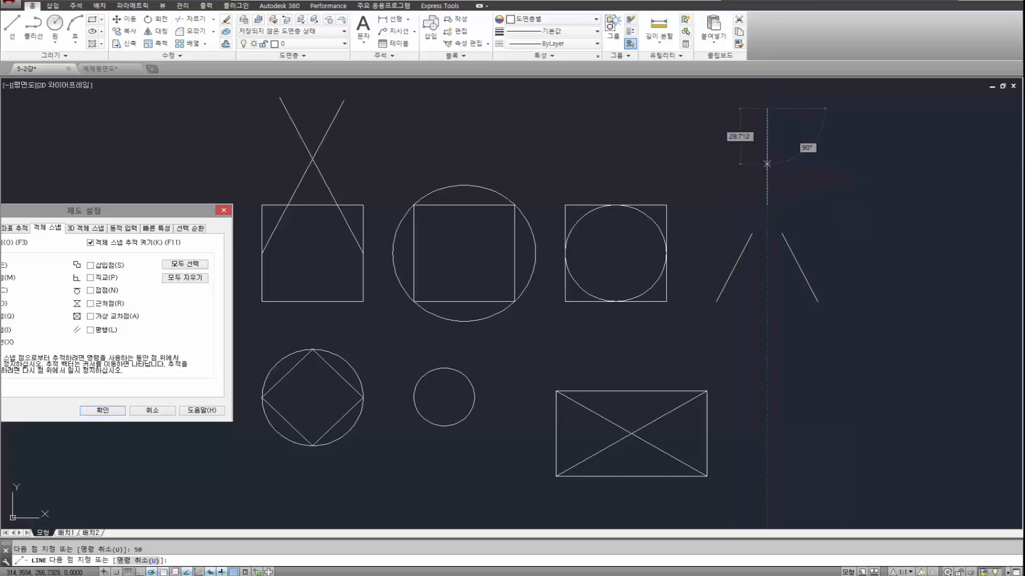
pyautogui.press('Escape')
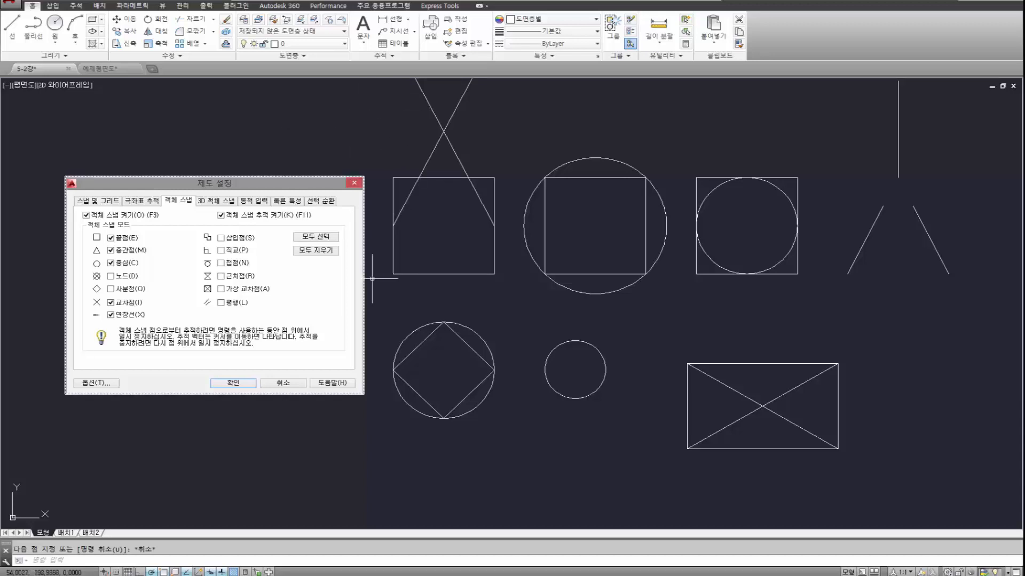
# Review the object snap settings from within the Line command.
pyautogui.moveTo(393, 274); pyautogui.dragTo(375, 316, button='middle')
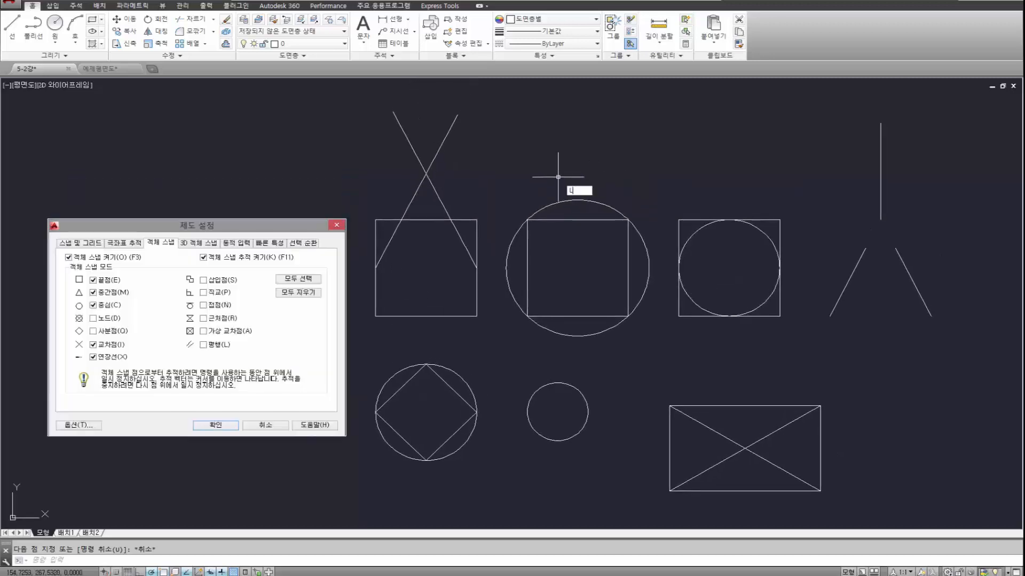
pyautogui.press('Return')
pyautogui.keyDown('shift'); pyautogui.rightClick(530, 155); pyautogui.keyUp('shift')
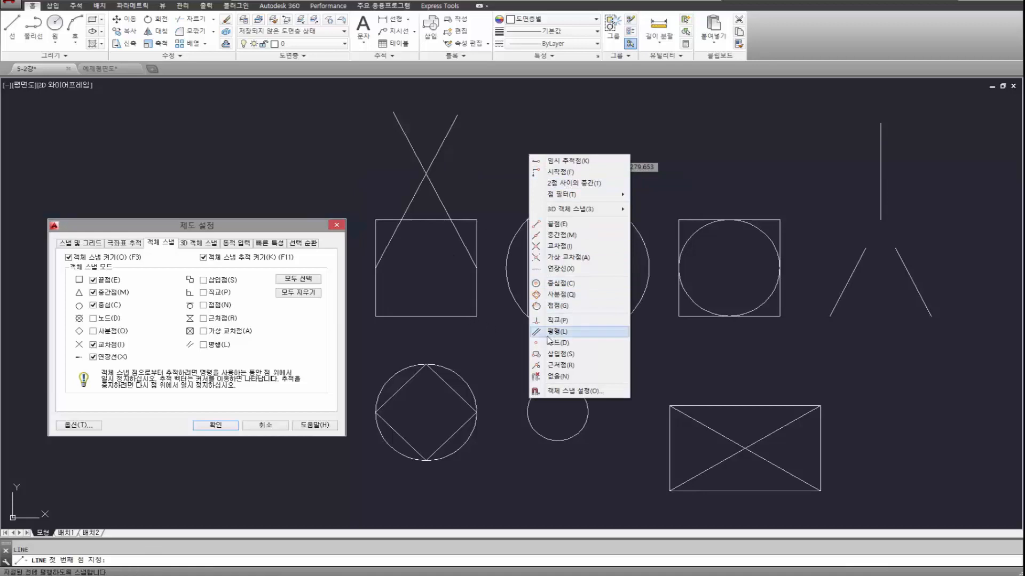
pyautogui.click(571, 393)
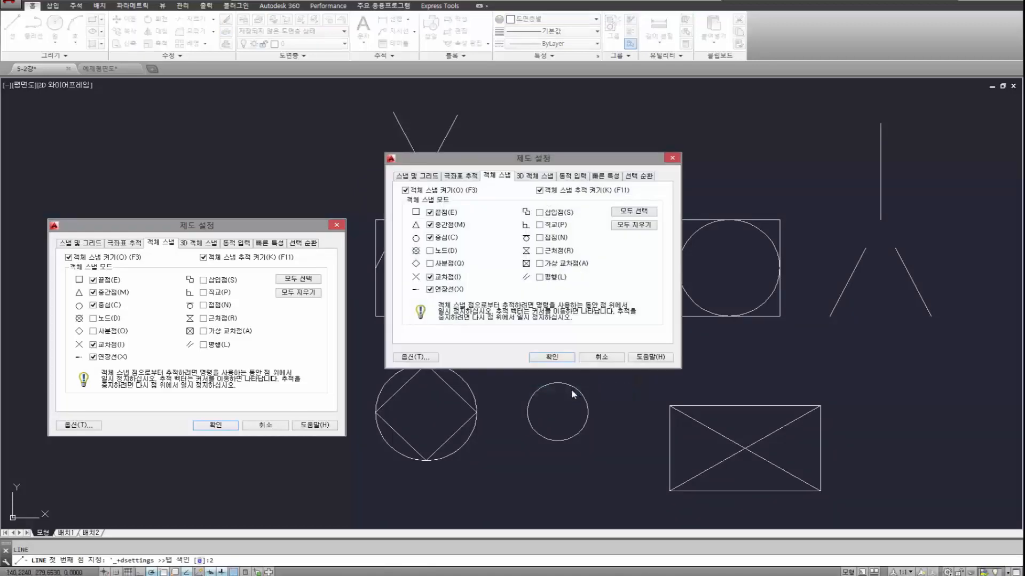
pyautogui.click(552, 357)
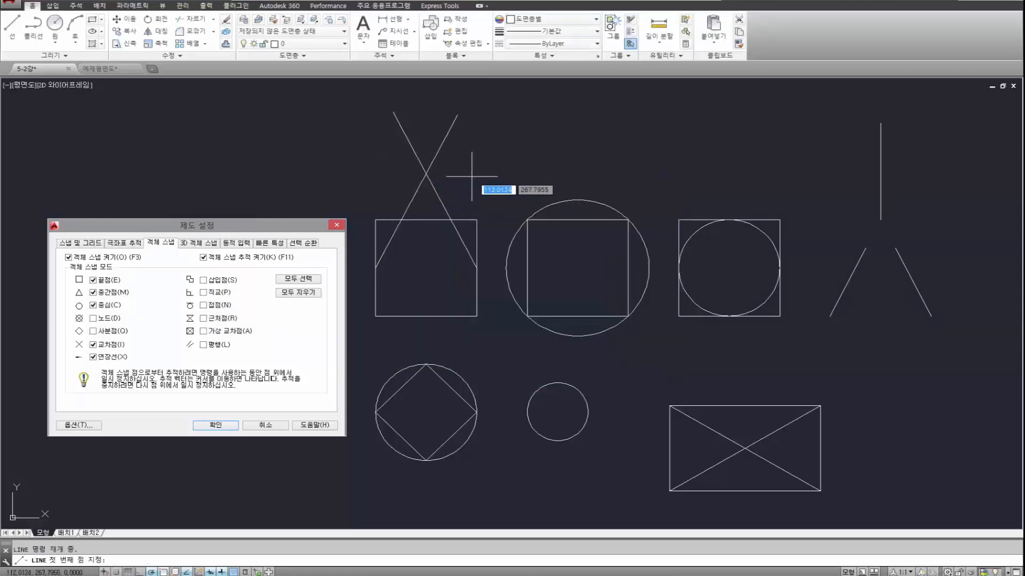
pyautogui.press('Escape')
# Draw a line with the Perpendicular snap from near the upper end of the right-leaning slanted line to a point above the second circle.
pyautogui.press('Return')
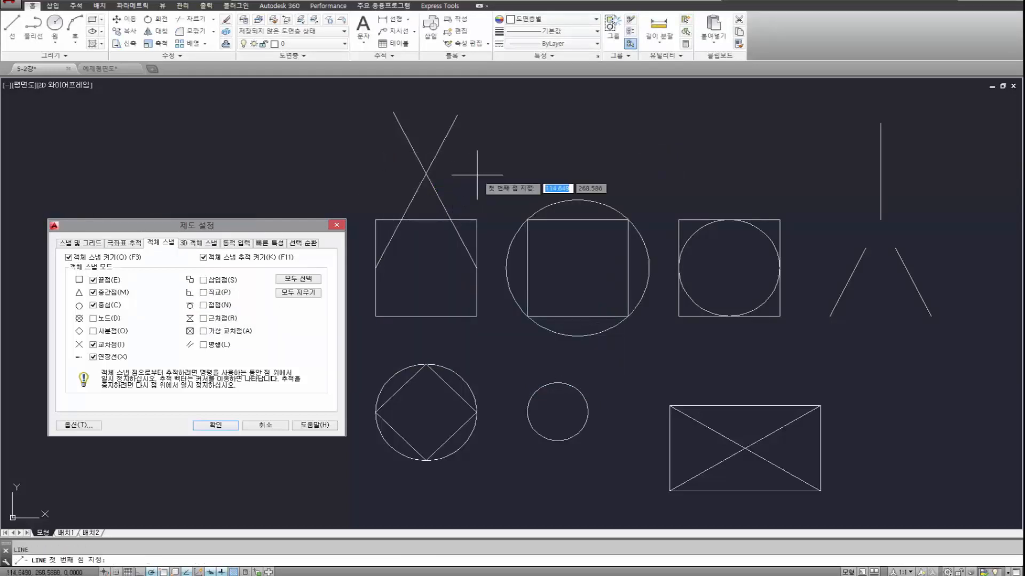
pyautogui.keyDown('shift'); pyautogui.rightClick(480, 167); pyautogui.keyUp('shift')
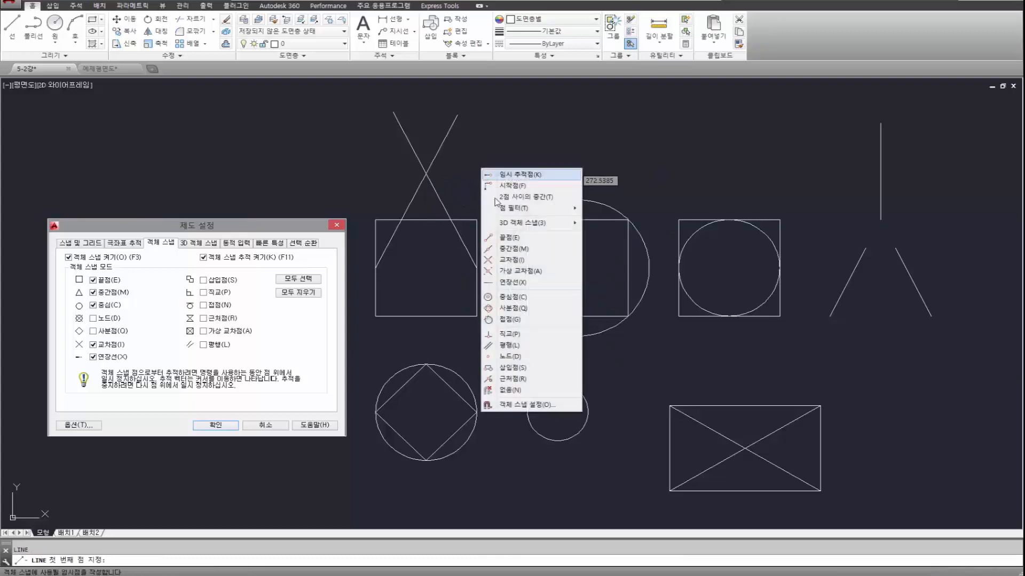
pyautogui.click(510, 335)
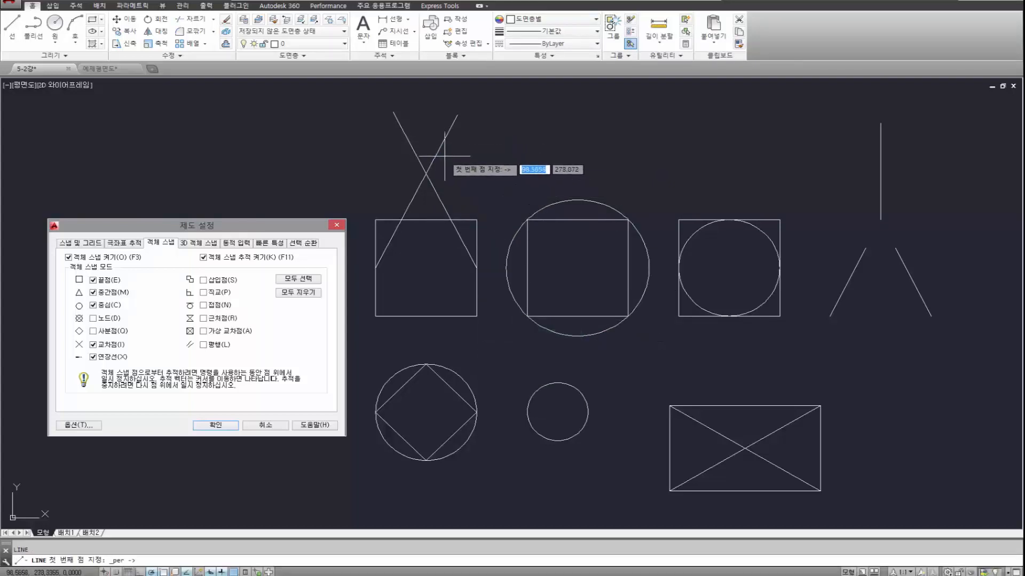
pyautogui.click(415, 219)
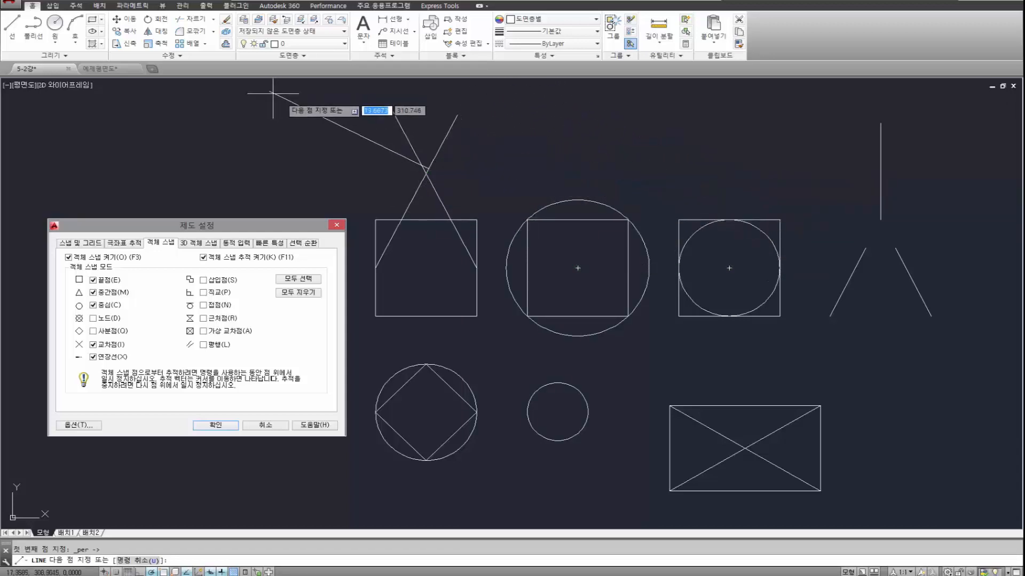
pyautogui.click(456, 116)
pyautogui.click(525, 153)
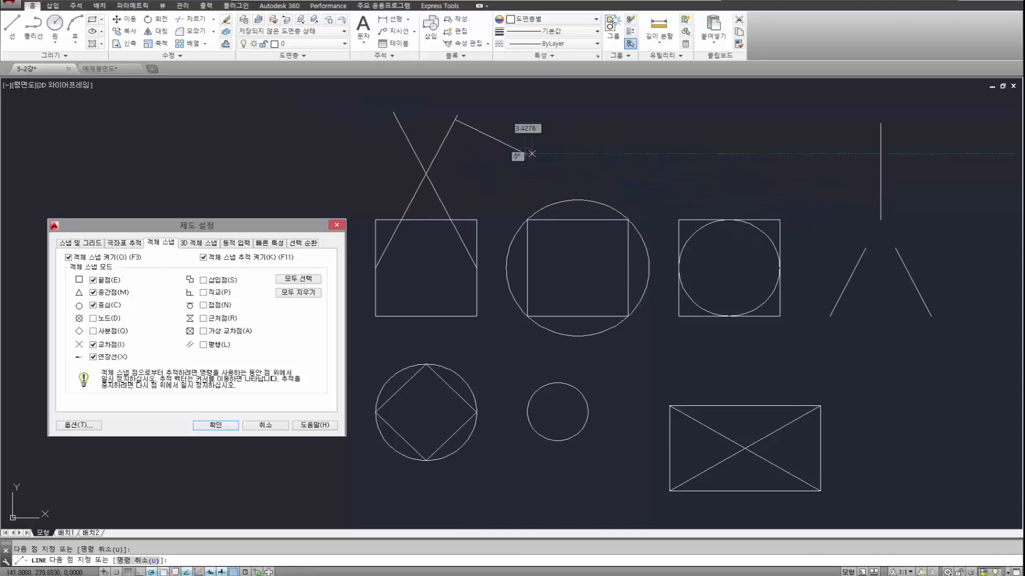
pyautogui.press('Escape')
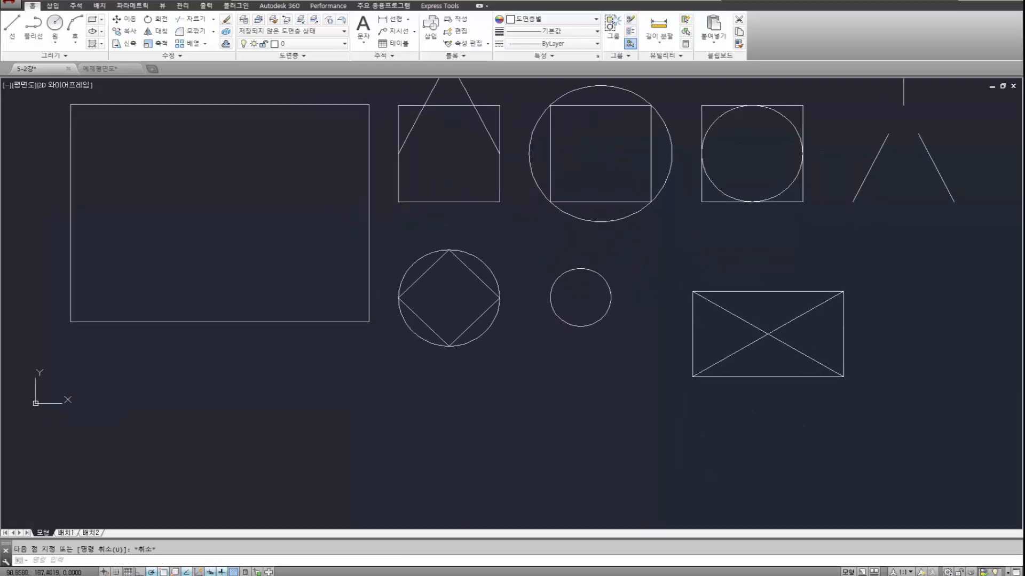
# Draw a line from the top of the circle with the inscribed diamond to the small circle's top quadrant using the Quadrant snap.
pyautogui.press('Return')
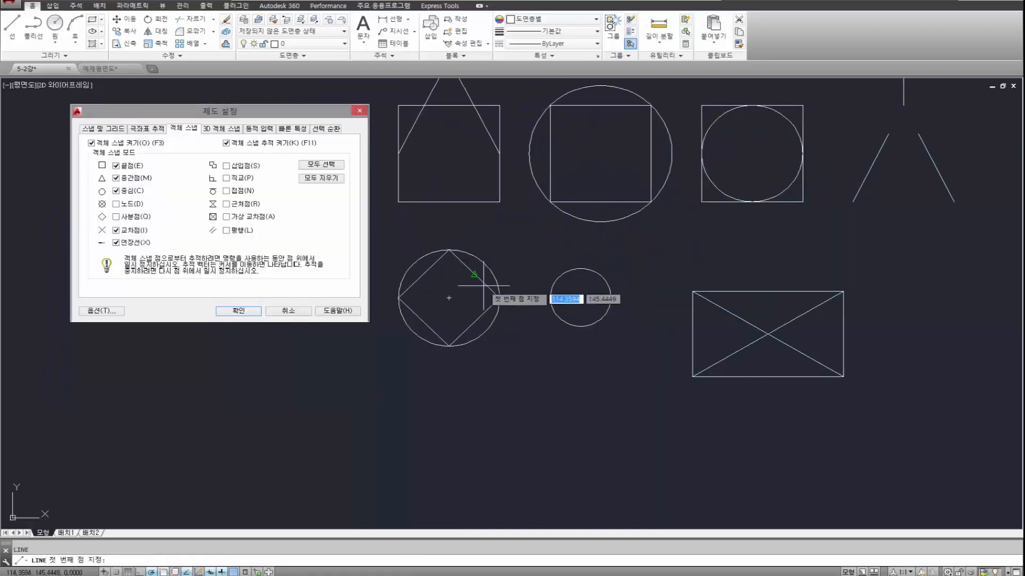
pyautogui.click(449, 250)
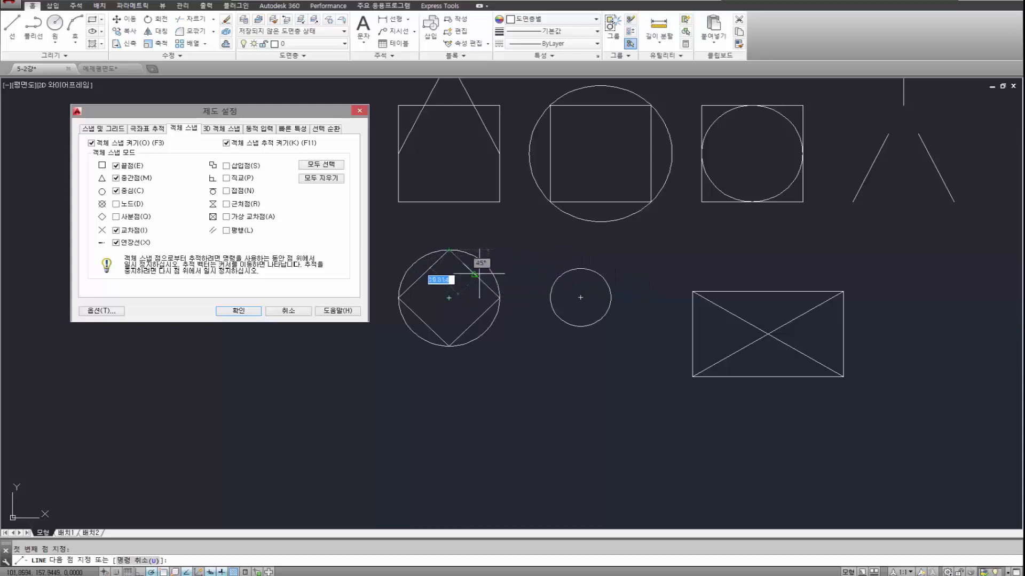
pyautogui.keyDown('shift'); pyautogui.rightClick(564, 250); pyautogui.keyUp('shift')
pyautogui.click(594, 392)
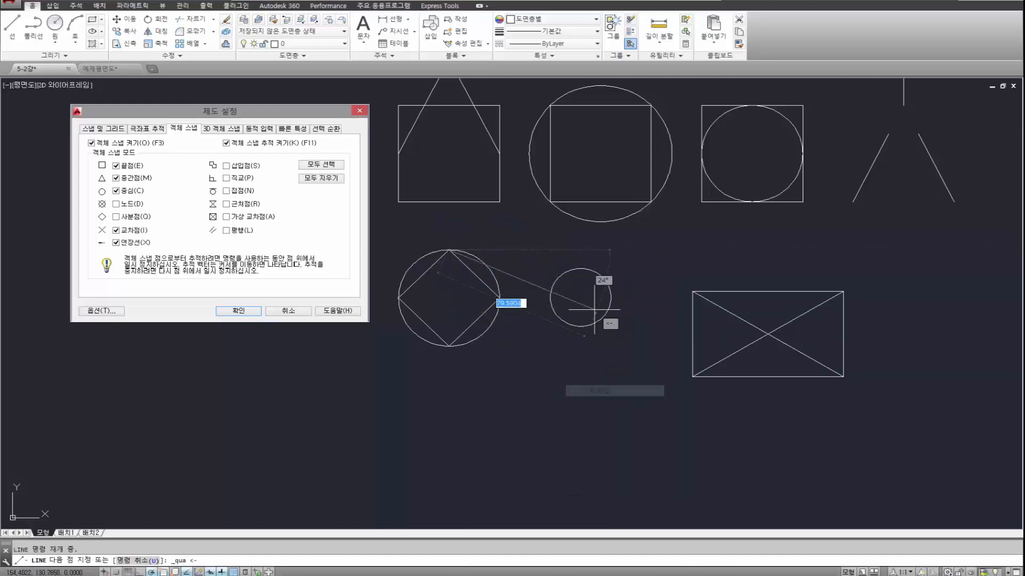
pyautogui.click(580, 268)
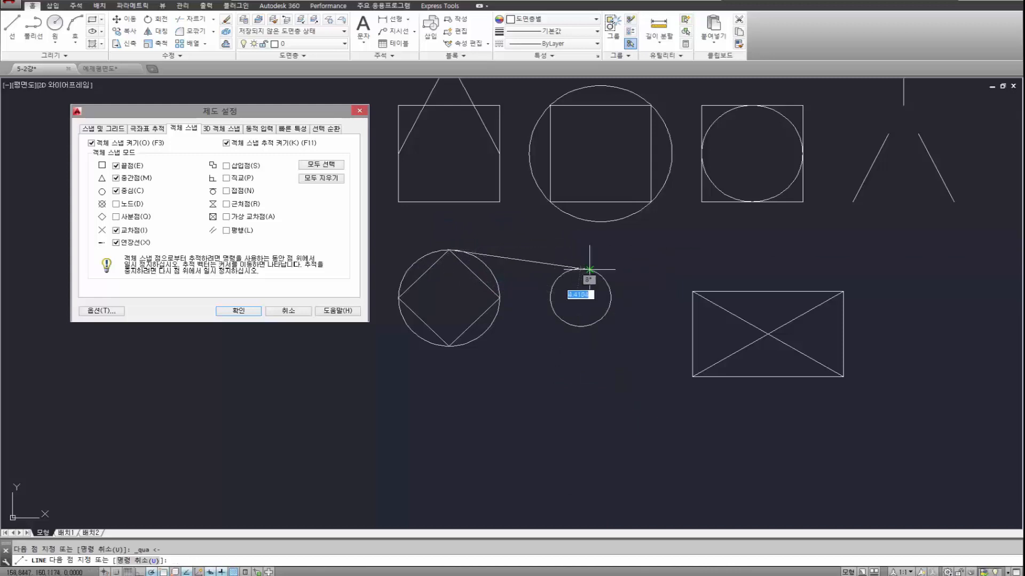
pyautogui.press('space')
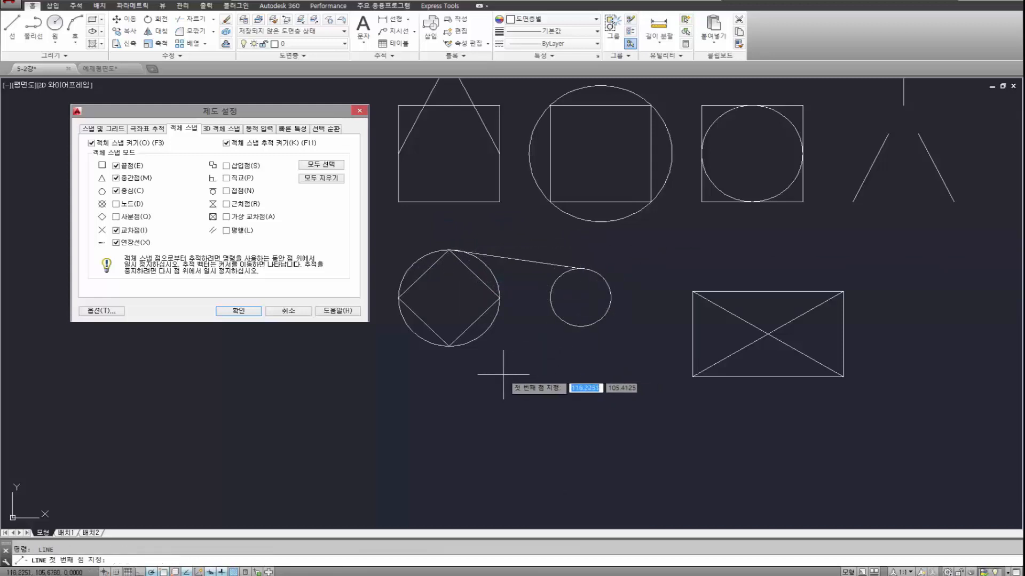
# Draw a line from the bottom of the diamond's circle to the small circle's bottom quadrant using the Quadrant snap.
pyautogui.click(449, 345)
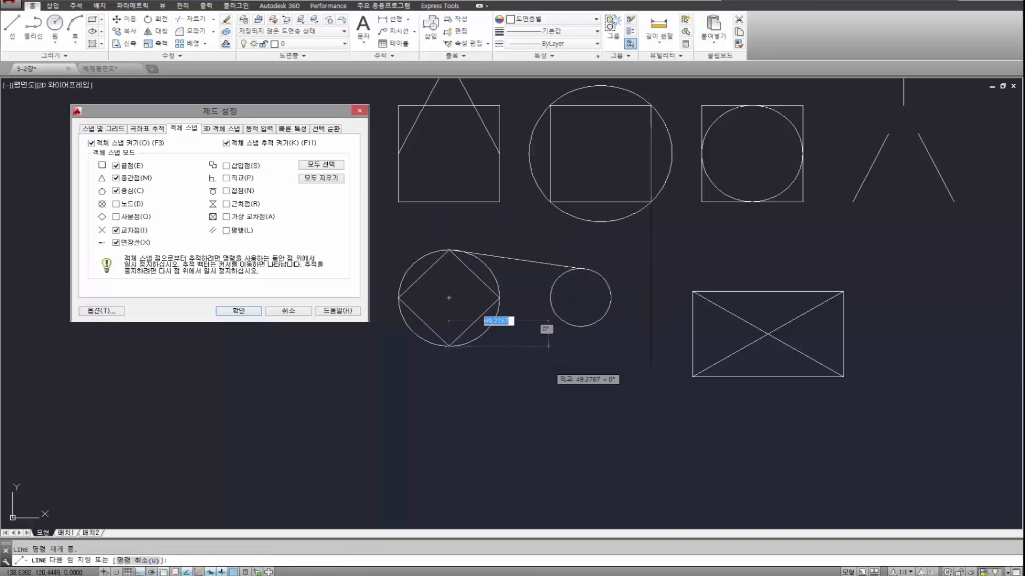
pyautogui.keyDown('shift'); pyautogui.rightClick(548, 366); pyautogui.keyUp('shift')
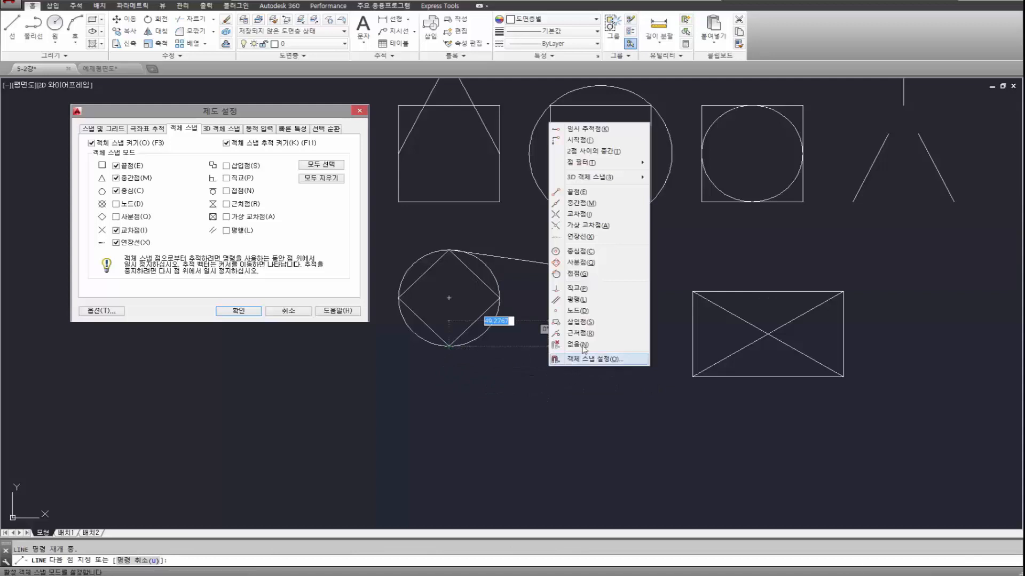
pyautogui.click(583, 262)
pyautogui.click(582, 326)
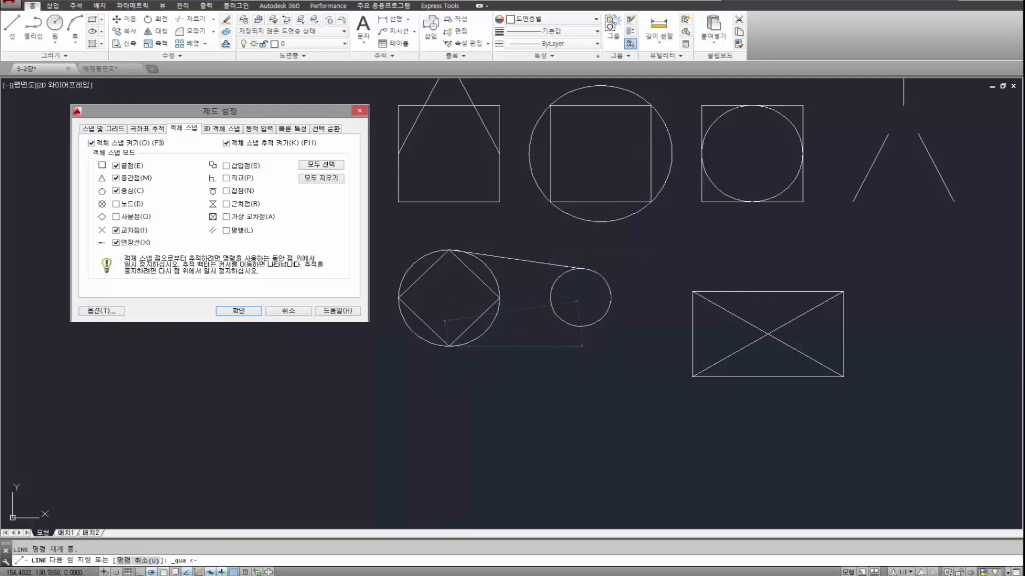
pyautogui.press('Return')
pyautogui.scroll(8, 446, 356)
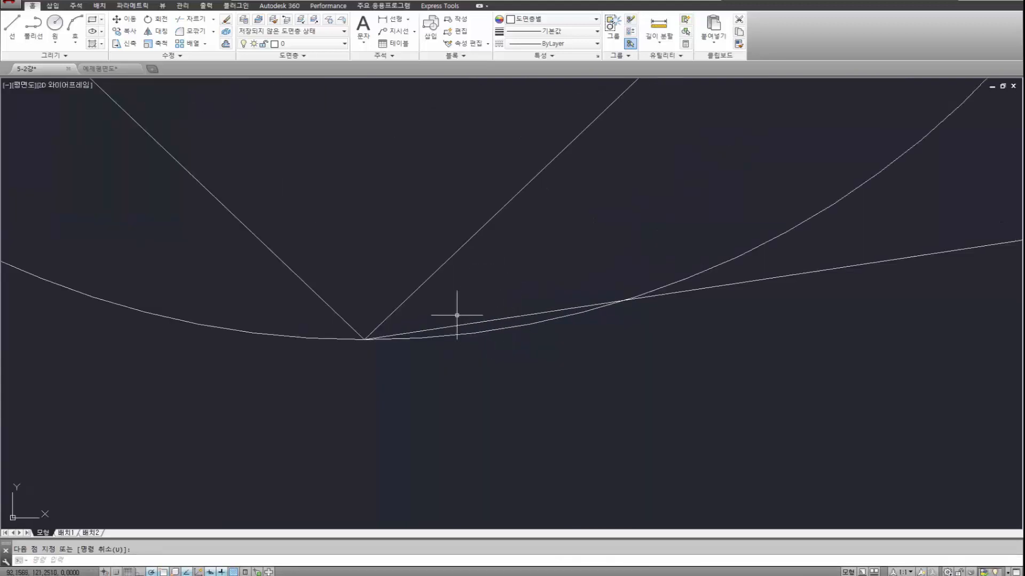
# Erase the two lines connecting the diamond's circle to the small circle.
pyautogui.scroll(-9, 446, 323)
pyautogui.click(535, 356)
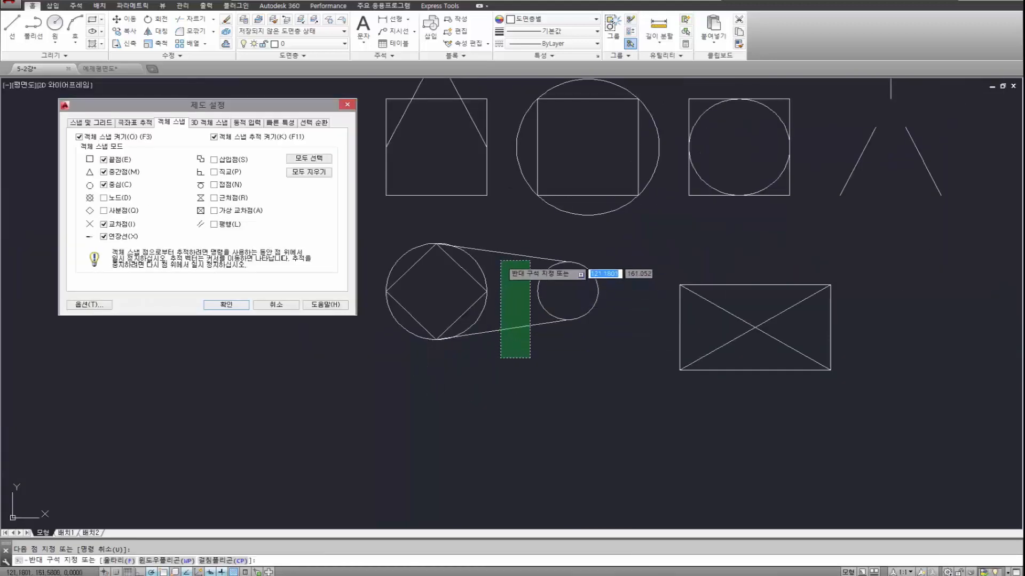
pyautogui.click(498, 238)
pyautogui.press('Delete')
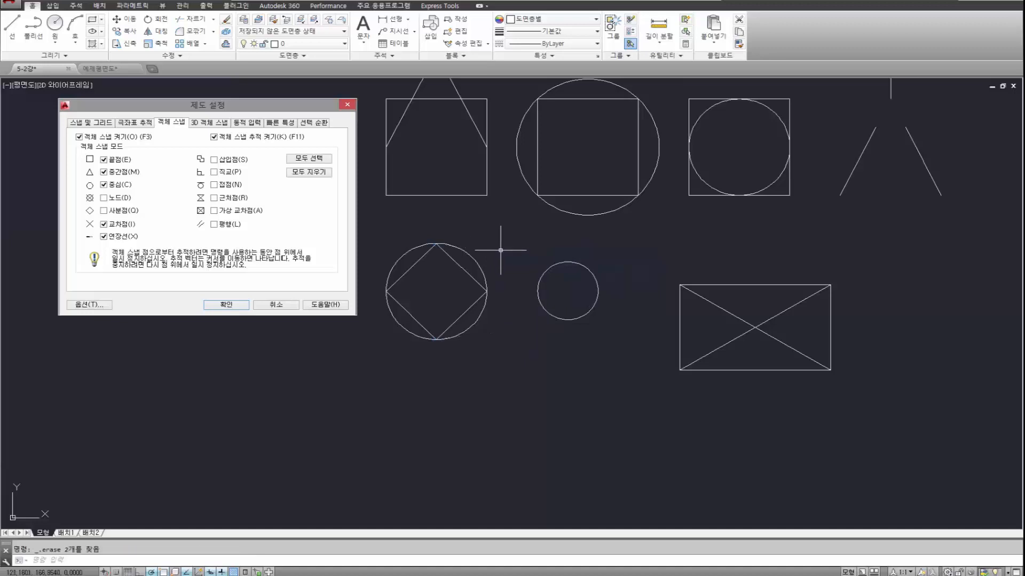
# Move the small circle straight down by its center so it sits lower than the diamond's circle.
pyautogui.click(600, 346)
pyautogui.click(539, 275)
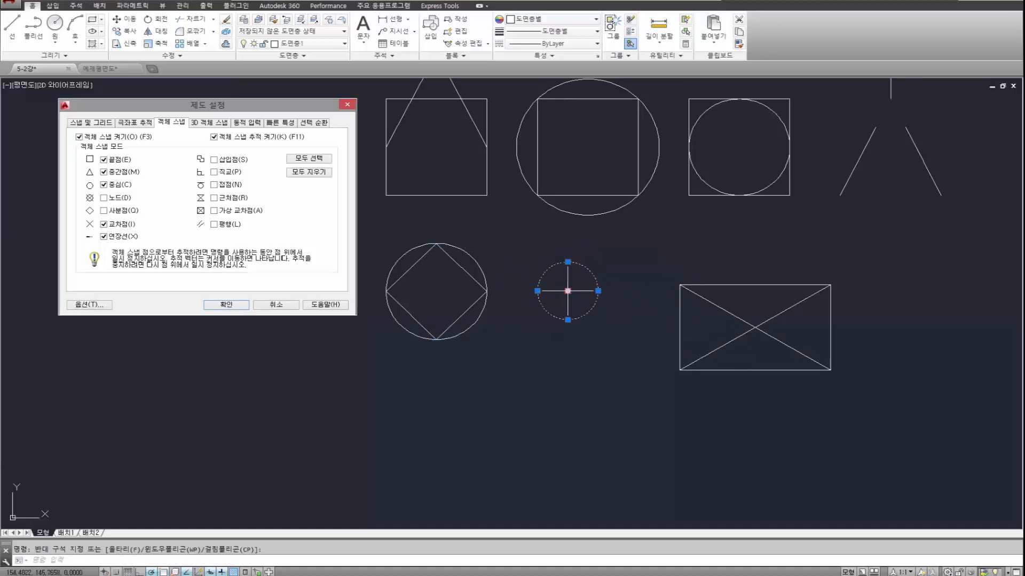
pyautogui.click(567, 291)
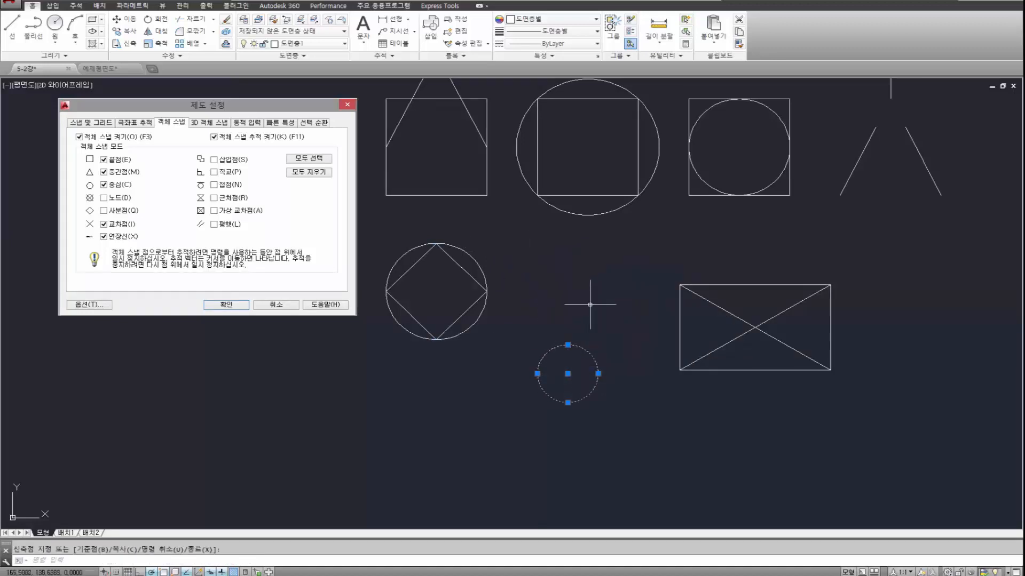
pyautogui.click(567, 374)
pyautogui.press('Escape')
pyautogui.press('Return')
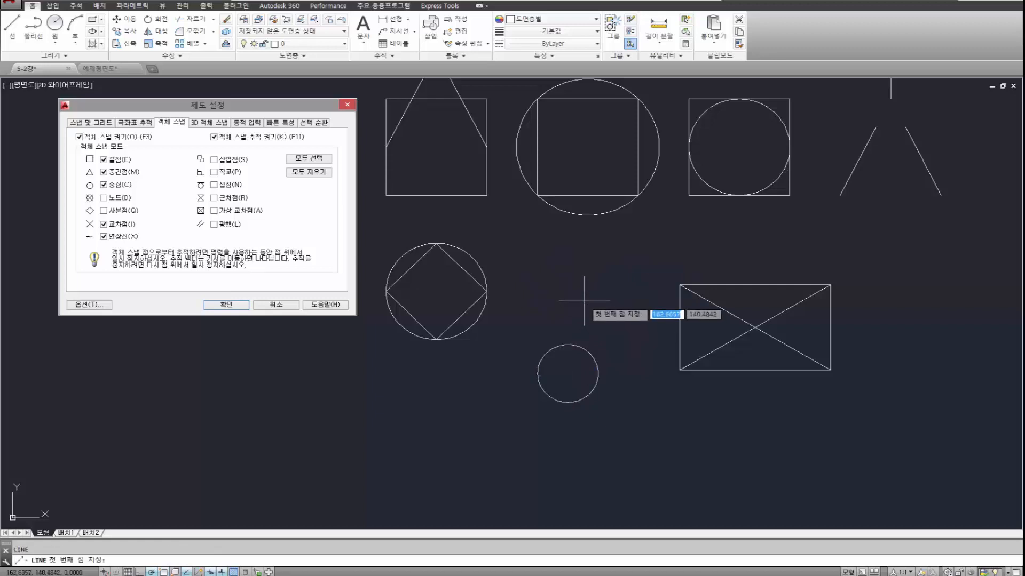
pyautogui.keyDown('shift'); pyautogui.rightClick(492, 246); pyautogui.keyUp('shift')
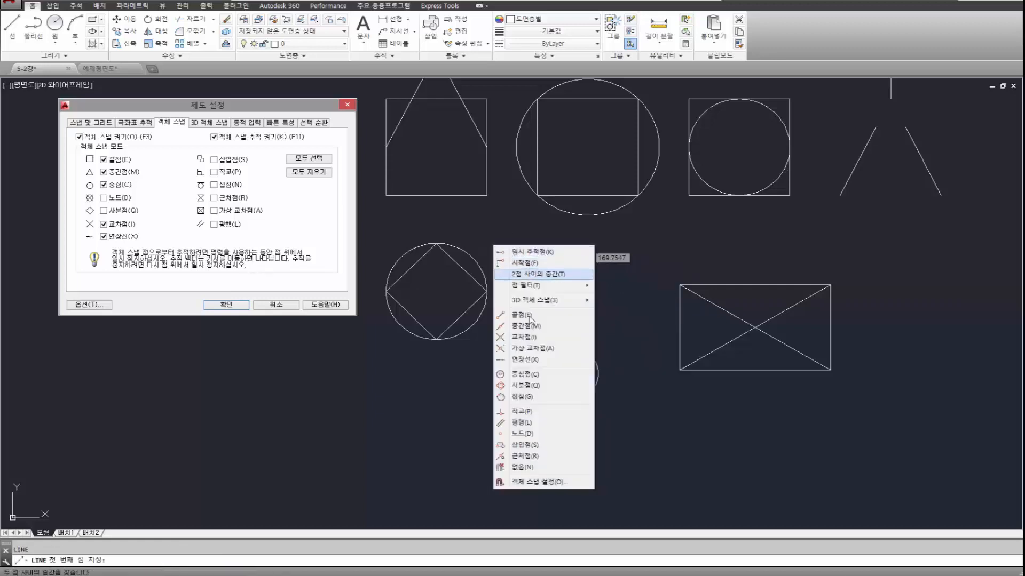
pyautogui.press('Escape')
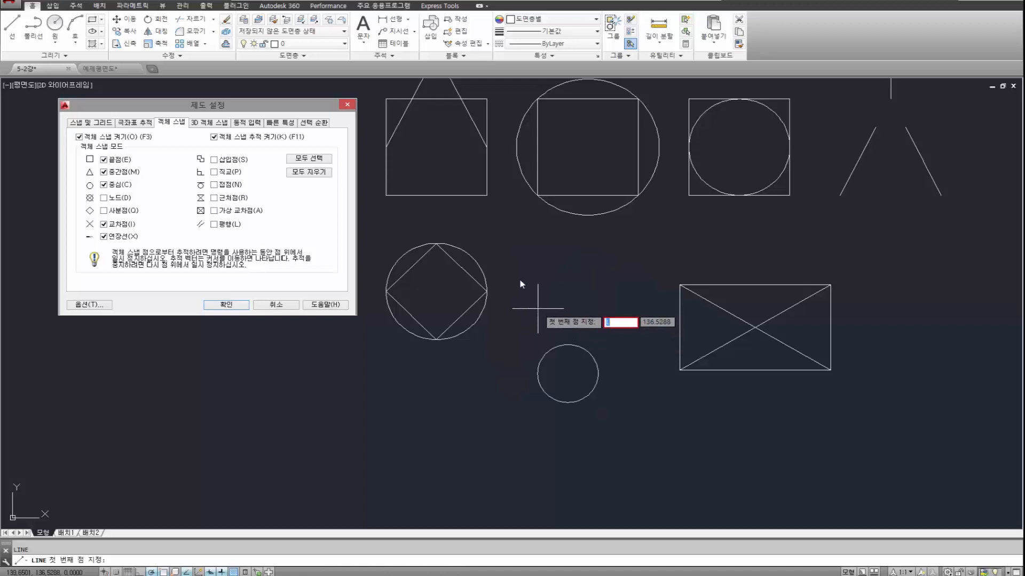
pyautogui.press('Escape')
# Draw a line from the top of the diamond's circle to the small circle's top quadrant with the Quadrant snap, and erase it.
pyautogui.press('space')
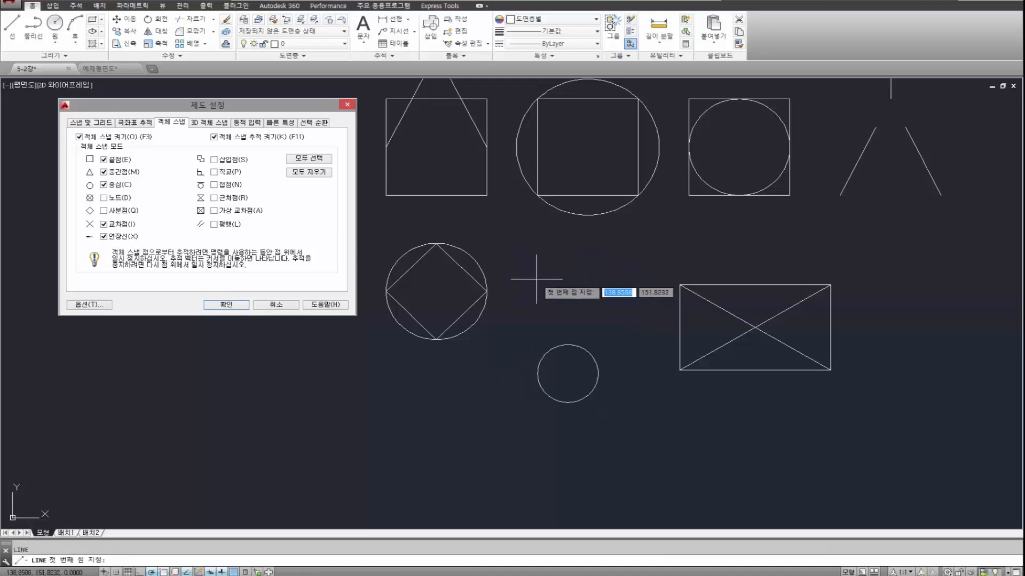
pyautogui.click(436, 244)
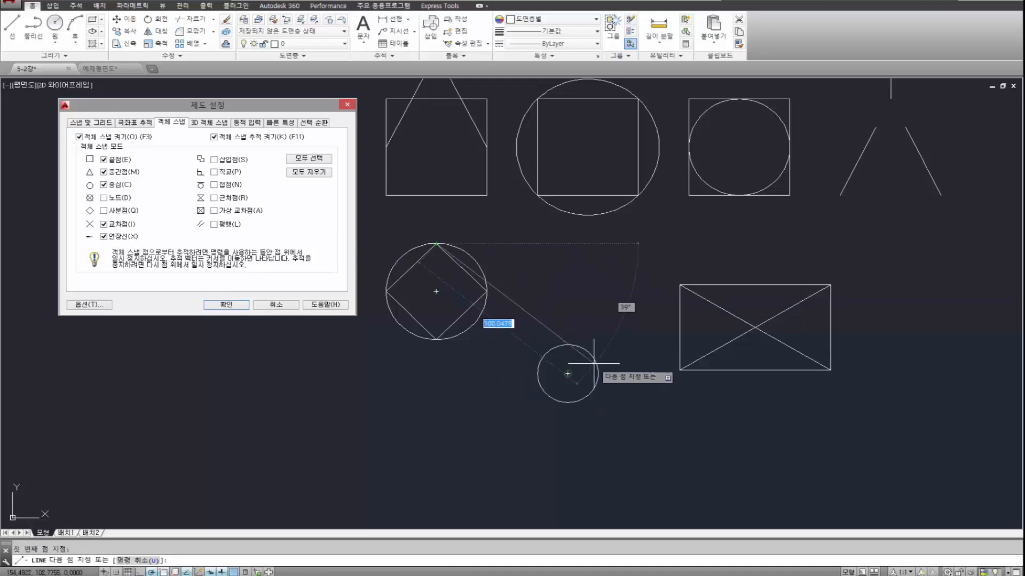
pyautogui.keyDown('shift'); pyautogui.rightClick(568, 297); pyautogui.keyUp('shift')
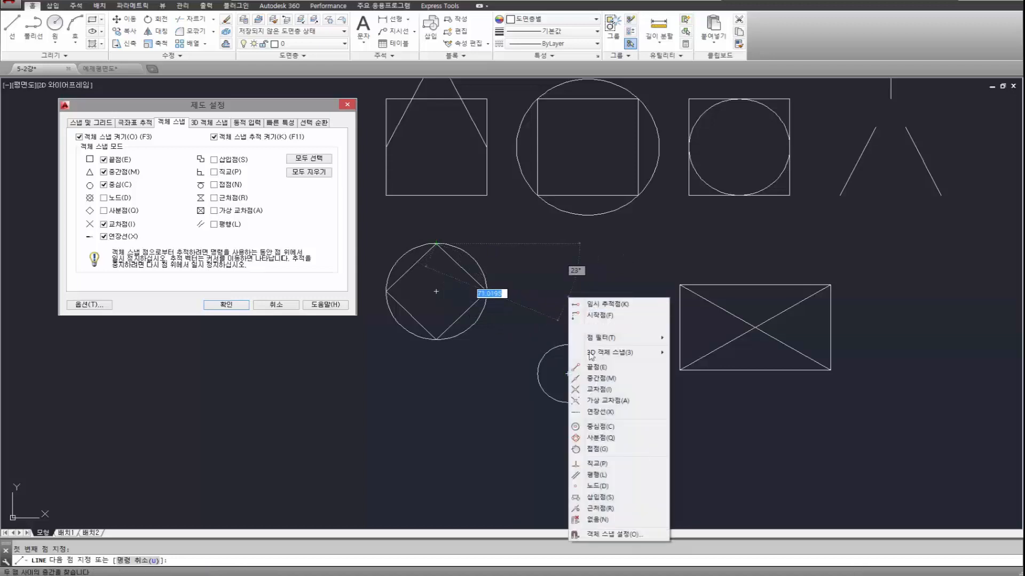
pyautogui.click(595, 438)
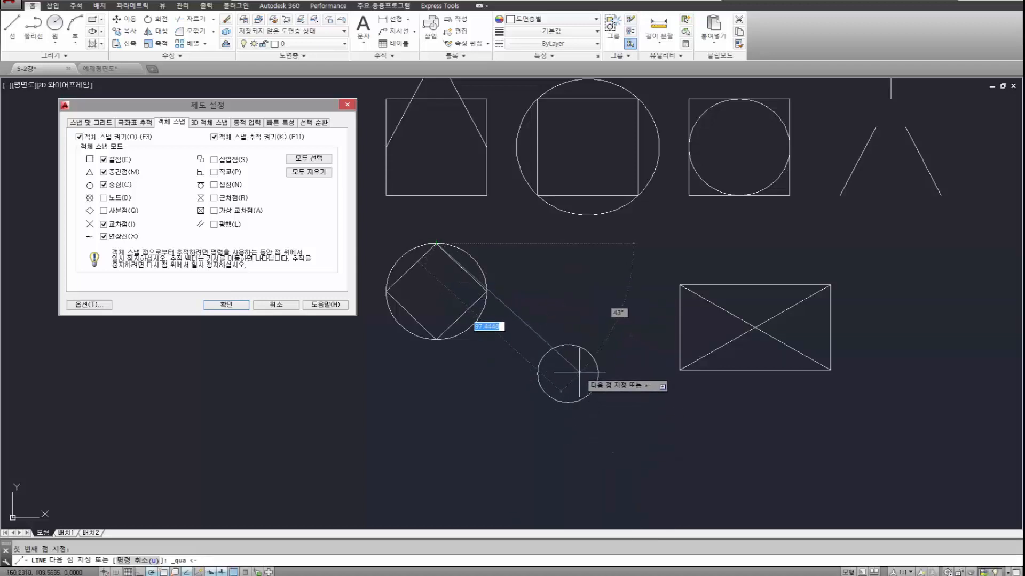
pyautogui.click(567, 345)
pyautogui.press('Escape')
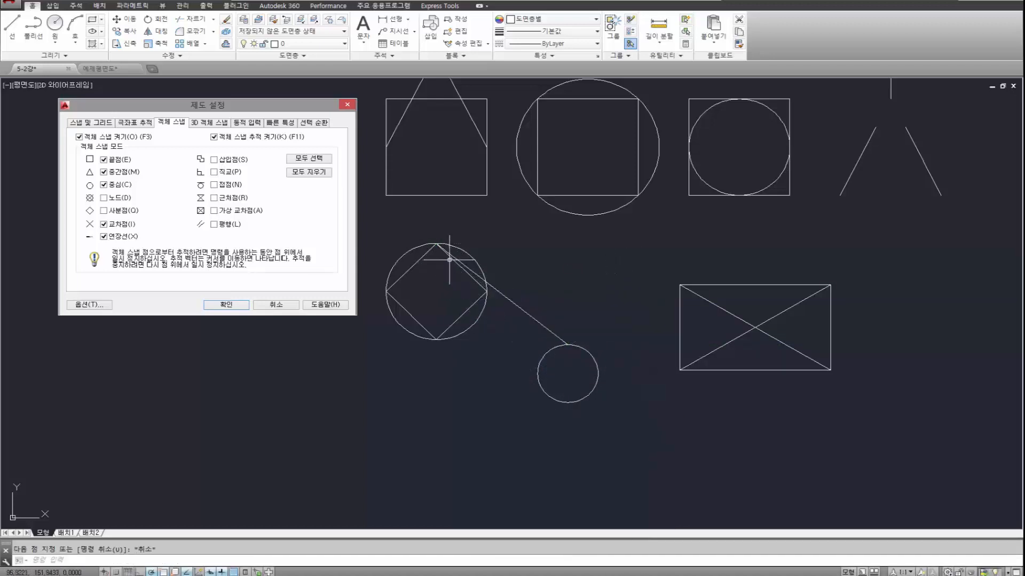
pyautogui.click(534, 298)
pyautogui.click(513, 326)
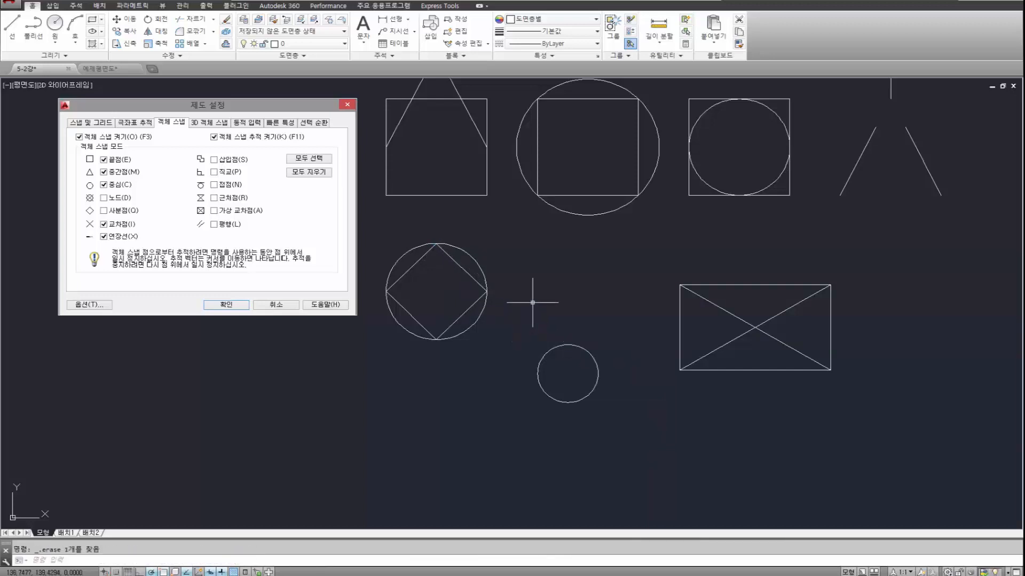
# Draw a line tangent to the upper right of both the diamond's circle and the small circle, using the Tangent snap at each end.
pyautogui.write('l')
pyautogui.press('Return')
pyautogui.keyDown('shift'); pyautogui.rightClick(535, 278); pyautogui.keyUp('shift')
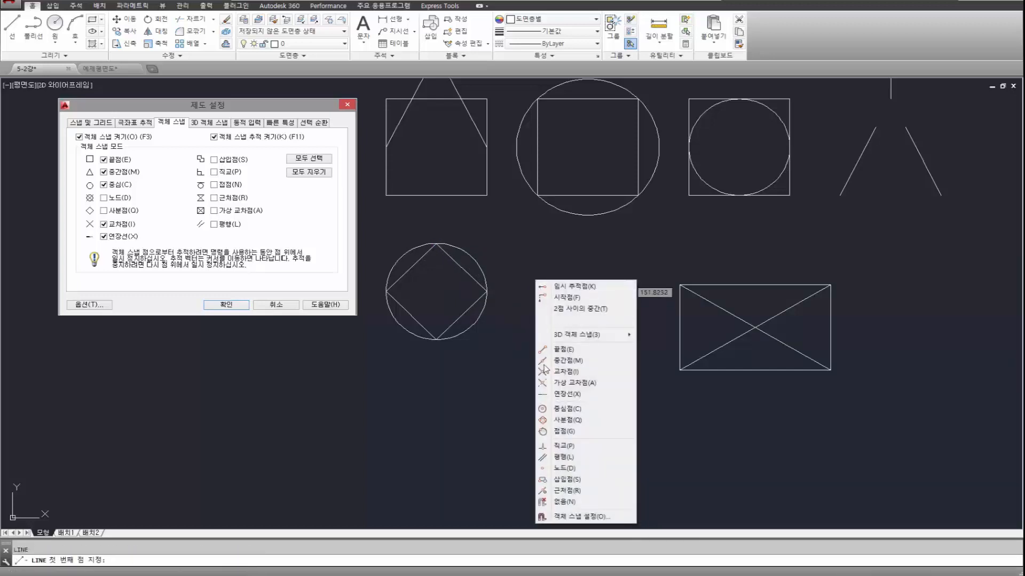
pyautogui.click(564, 431)
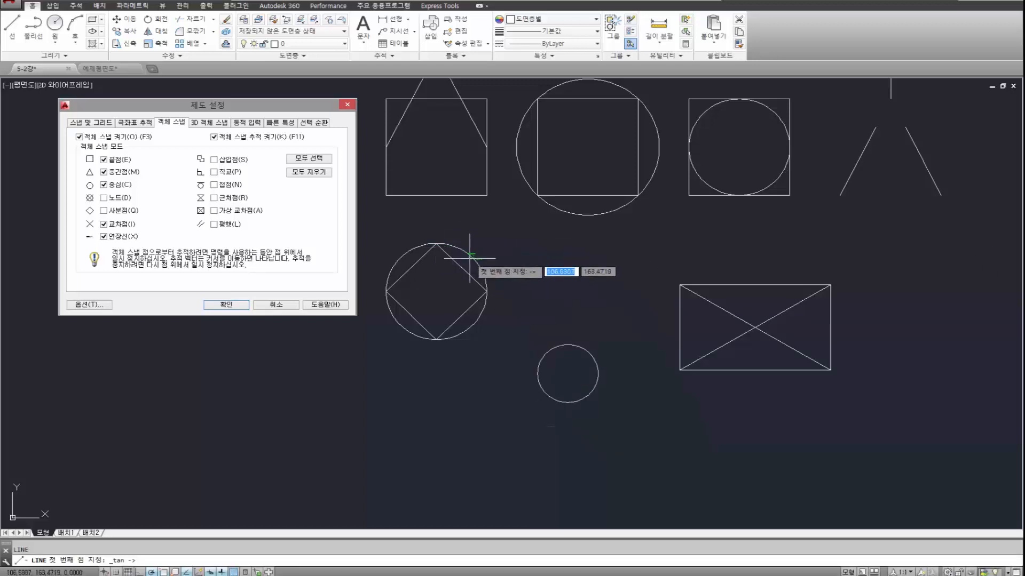
pyautogui.click(453, 245)
pyautogui.keyDown('shift'); pyautogui.rightClick(540, 284); pyautogui.keyUp('shift')
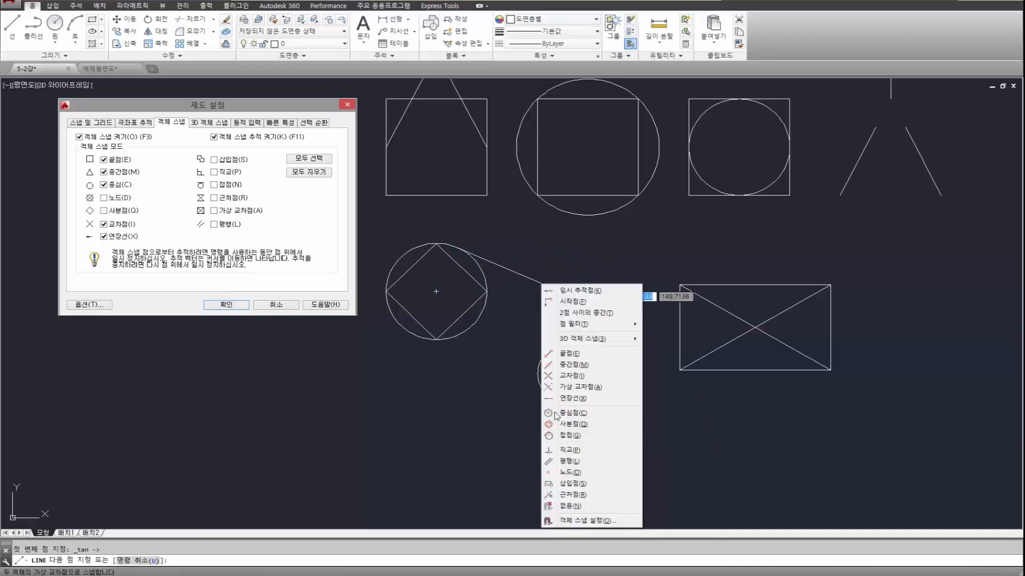
pyautogui.click(566, 433)
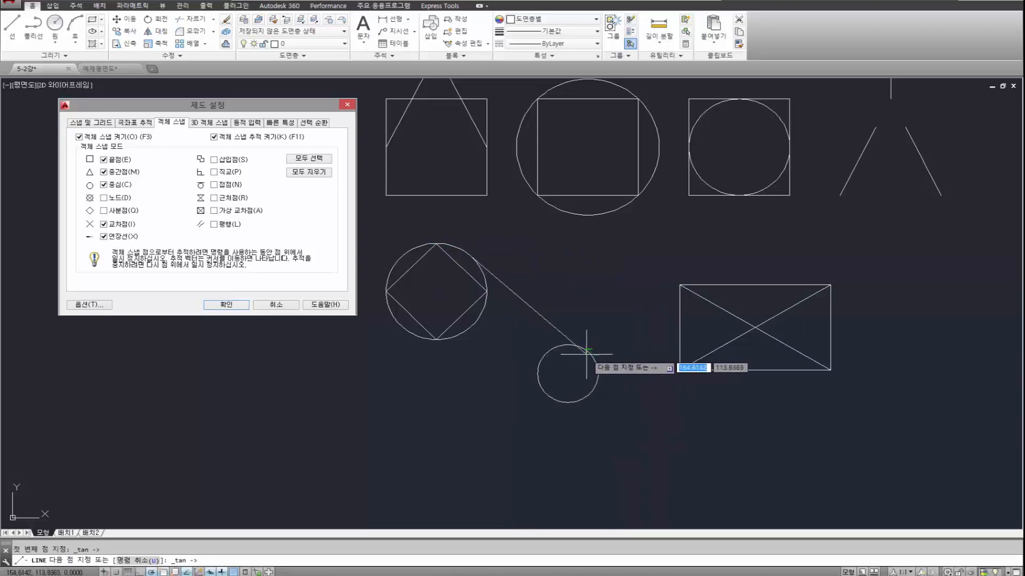
pyautogui.click(601, 361)
pyautogui.press('Return')
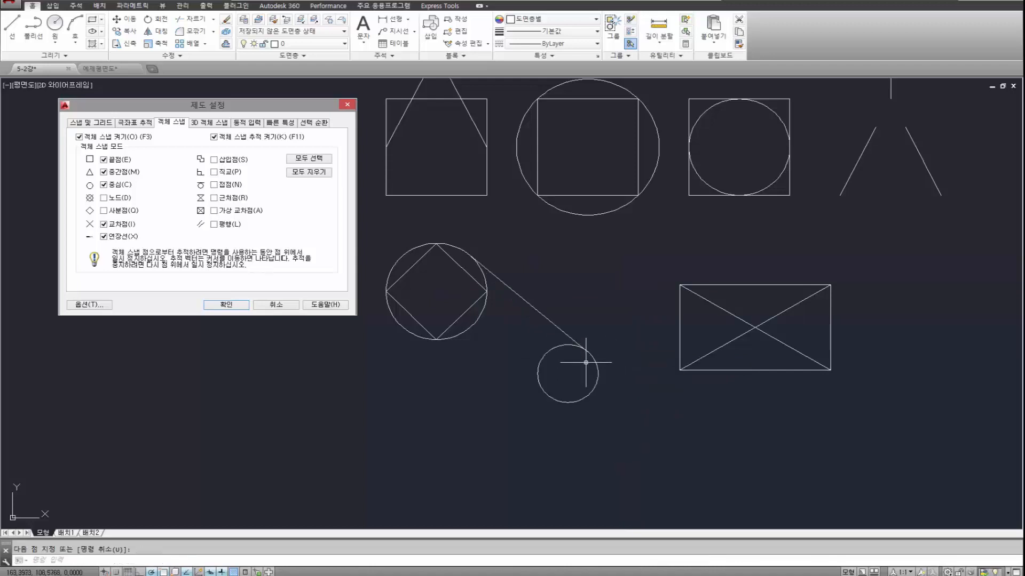
# Draw a line from a point on the tangent line, picked with the Nearest snap, to the relative coordinates 100,30.
pyautogui.scroll(8, 589, 355)
pyautogui.scroll(-14, 554, 288)
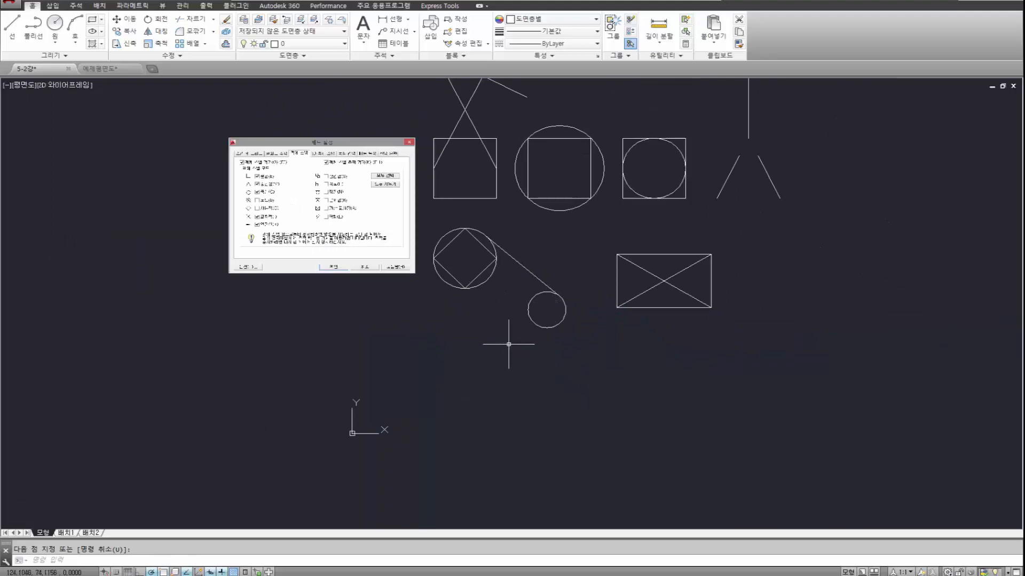
pyautogui.moveTo(509, 286); pyautogui.dragTo(463, 334, button='middle')
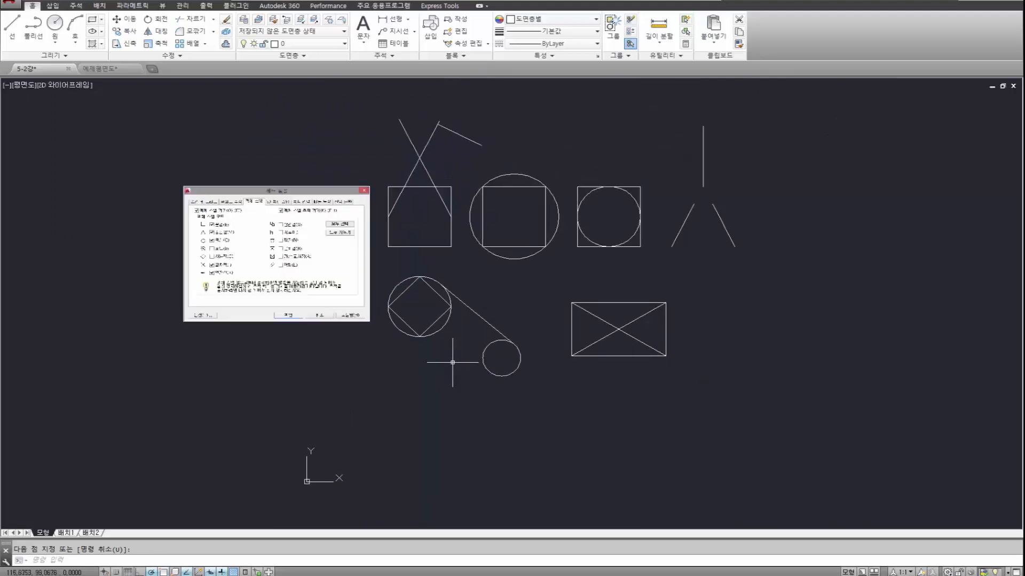
pyautogui.scroll(2, 453, 362)
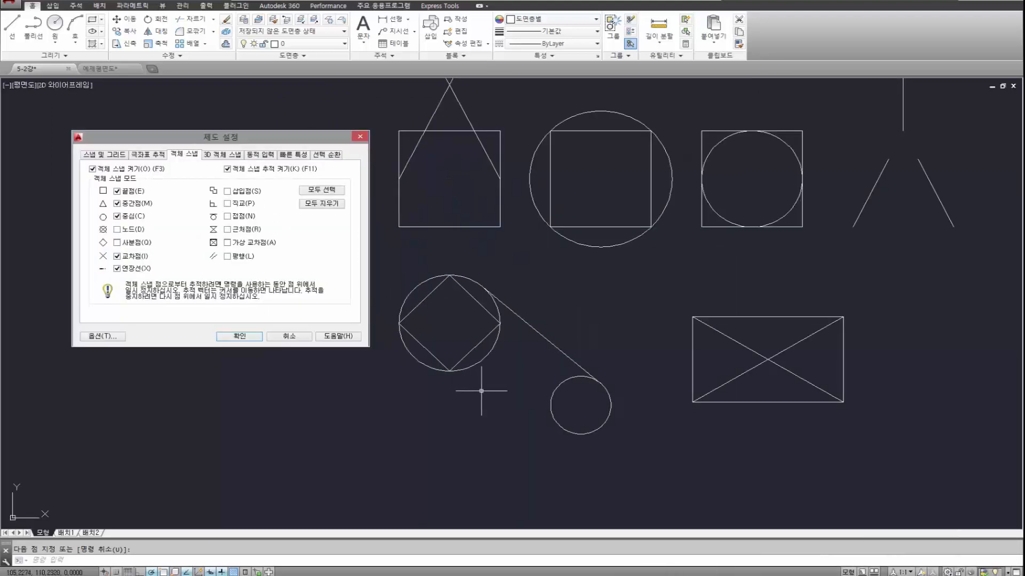
pyautogui.write('l')
pyautogui.press('Return')
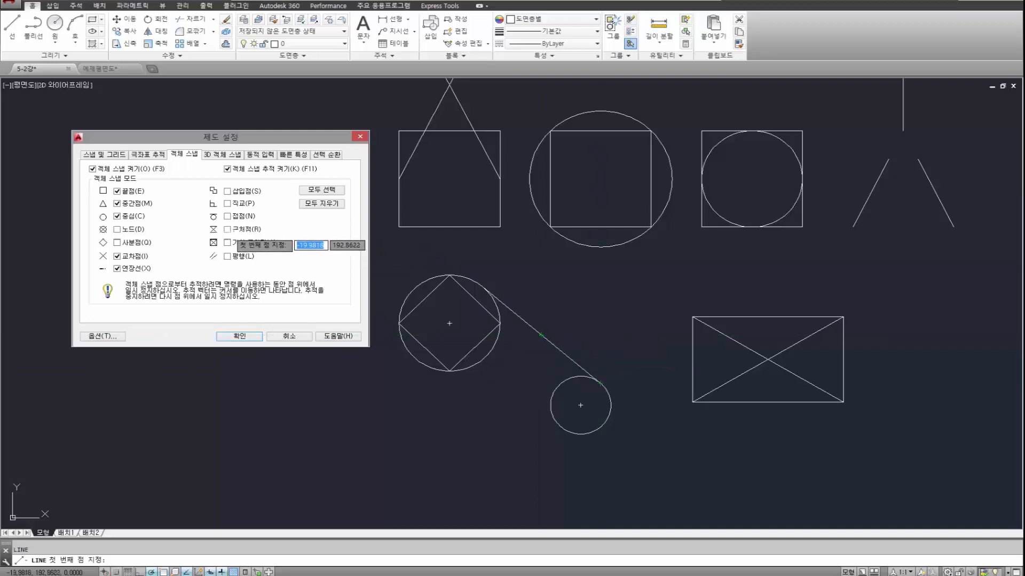
pyautogui.keyDown('shift'); pyautogui.rightClick(572, 312); pyautogui.keyUp('shift')
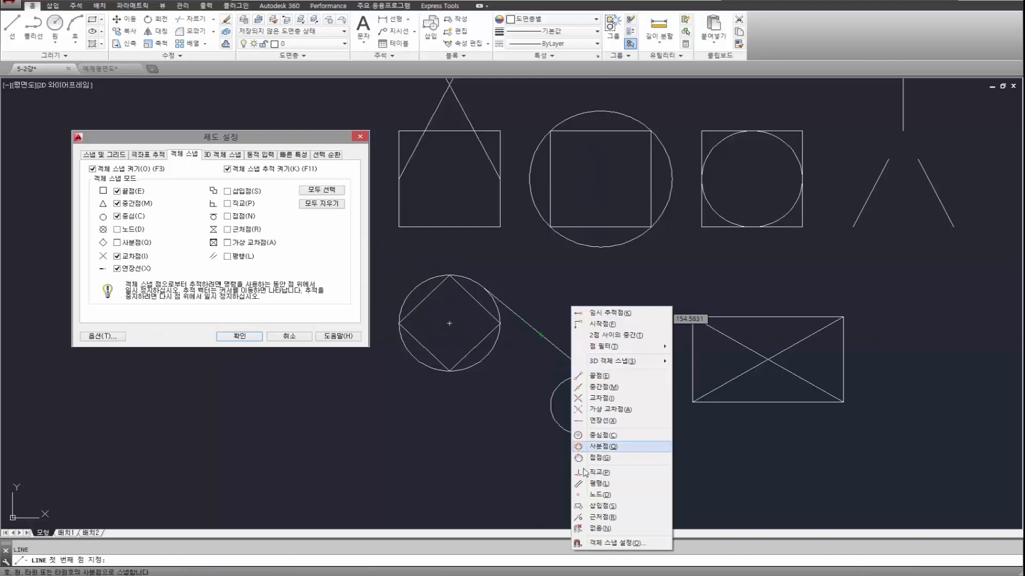
pyautogui.click(603, 517)
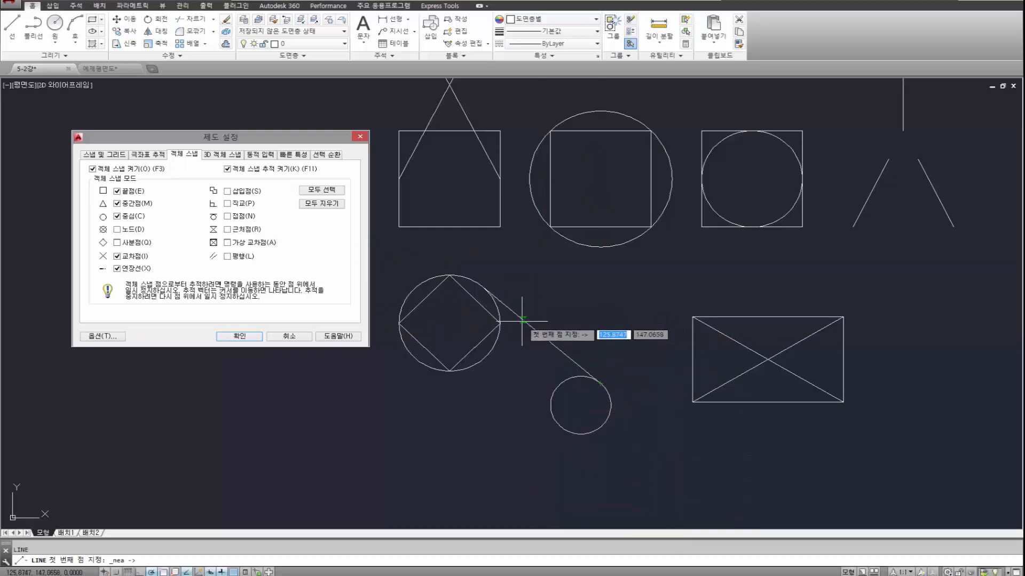
pyautogui.click(568, 356)
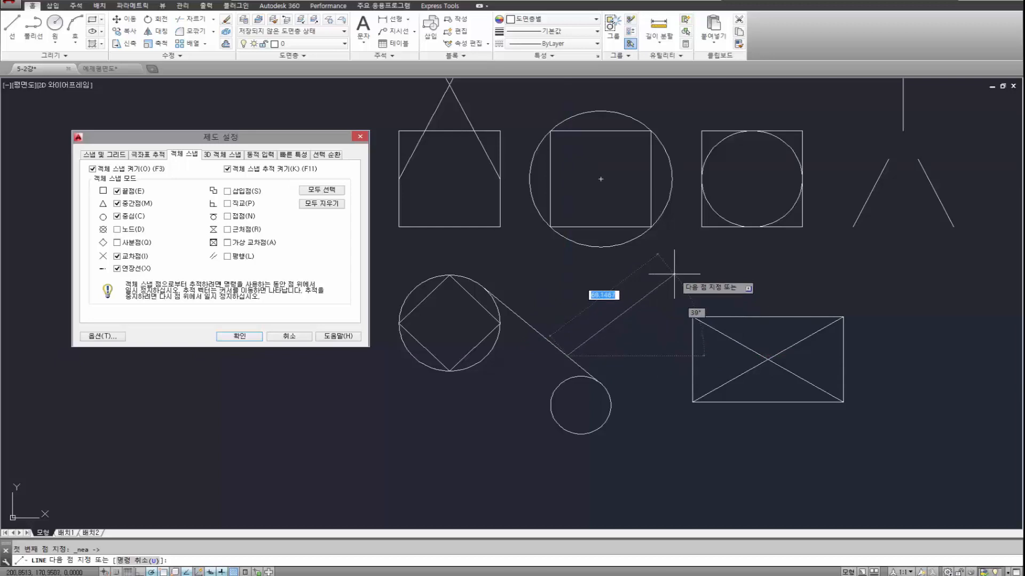
pyautogui.press('Tab')
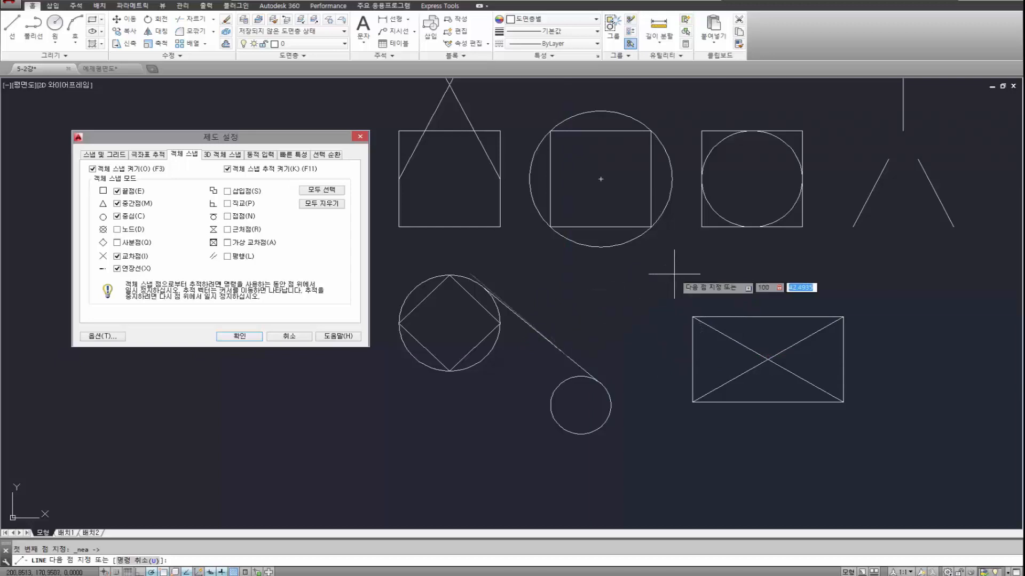
pyautogui.press('Return')
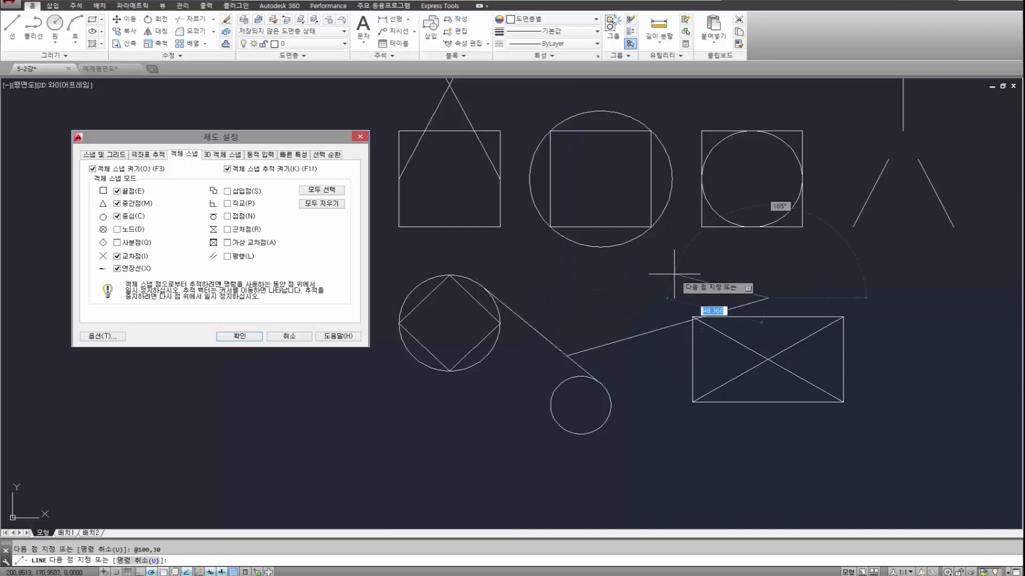
pyautogui.press('Escape')
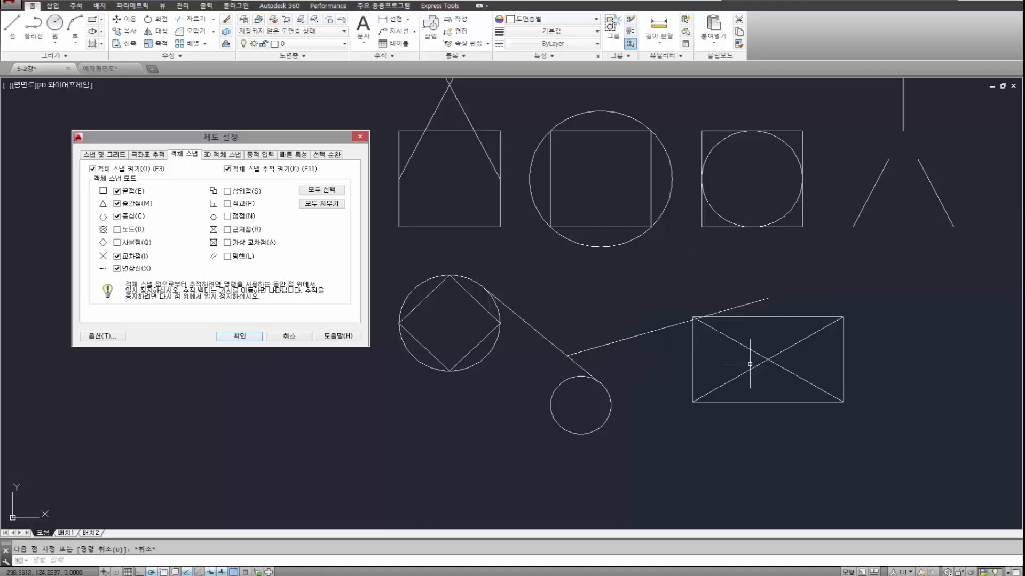
# Erase the line running from the tangent line to above the rectangle with diagonals.
pyautogui.click(768, 298)
pyautogui.click(743, 286)
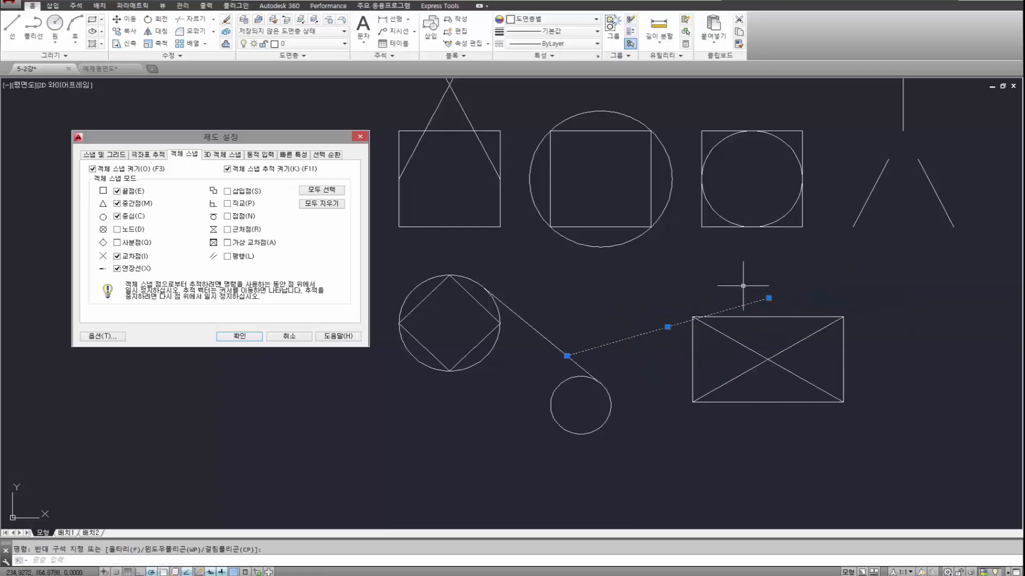
pyautogui.press('Delete')
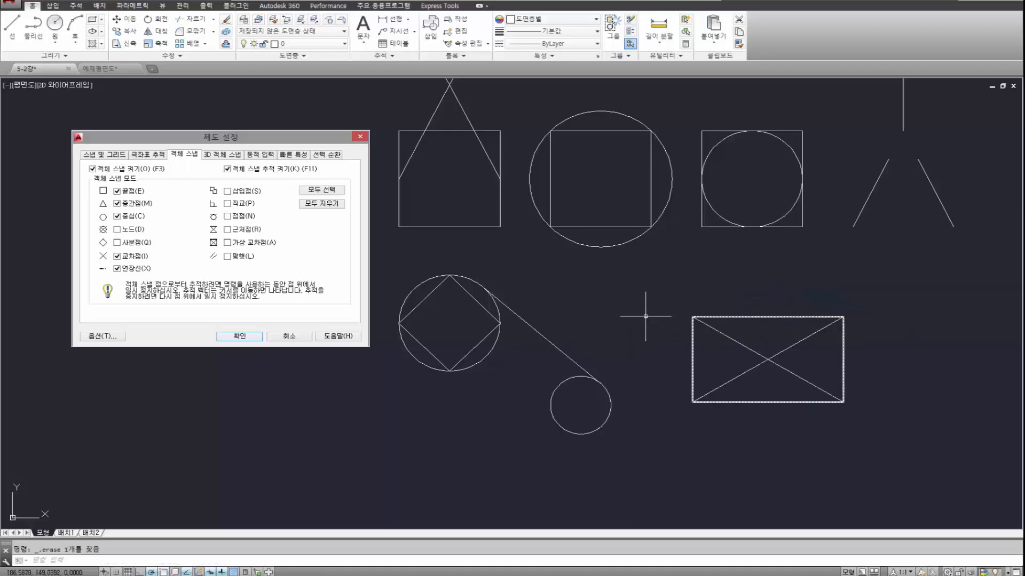
# Erase the drafting settings image placed beside the sample shapes.
pyautogui.moveTo(463, 244); pyautogui.dragTo(436, 306, button='middle')
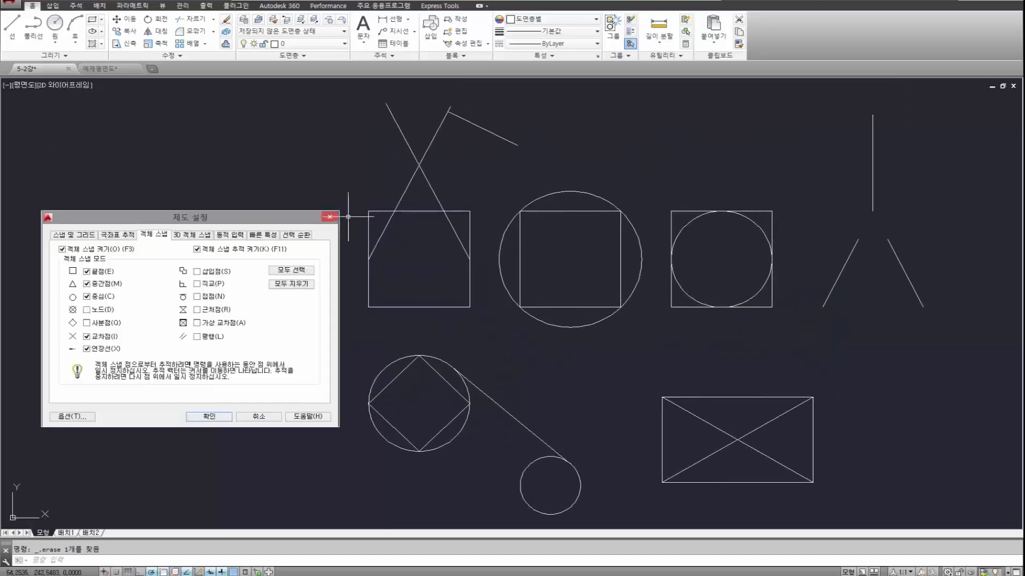
pyautogui.click(386, 333)
pyautogui.click(325, 305)
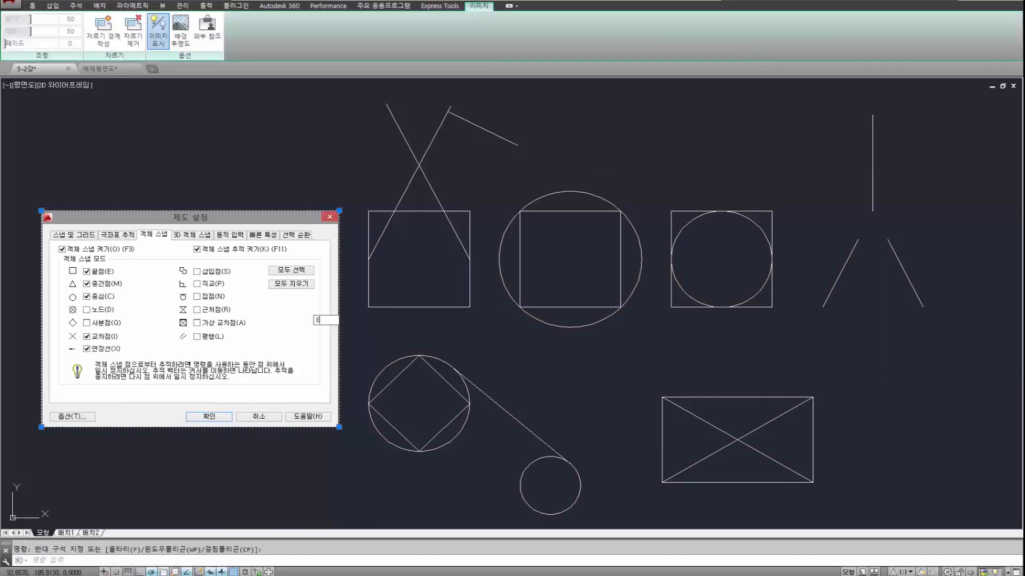
pyautogui.press('Return')
pyautogui.moveTo(424, 270); pyautogui.dragTo(345, 285, button='middle')
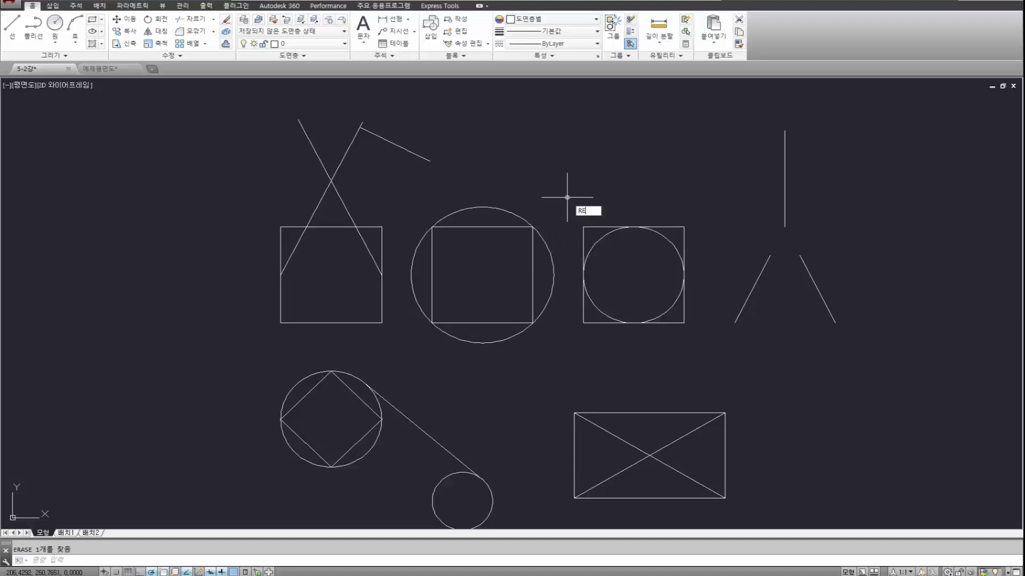
pyautogui.write('C')
pyautogui.press('Return')
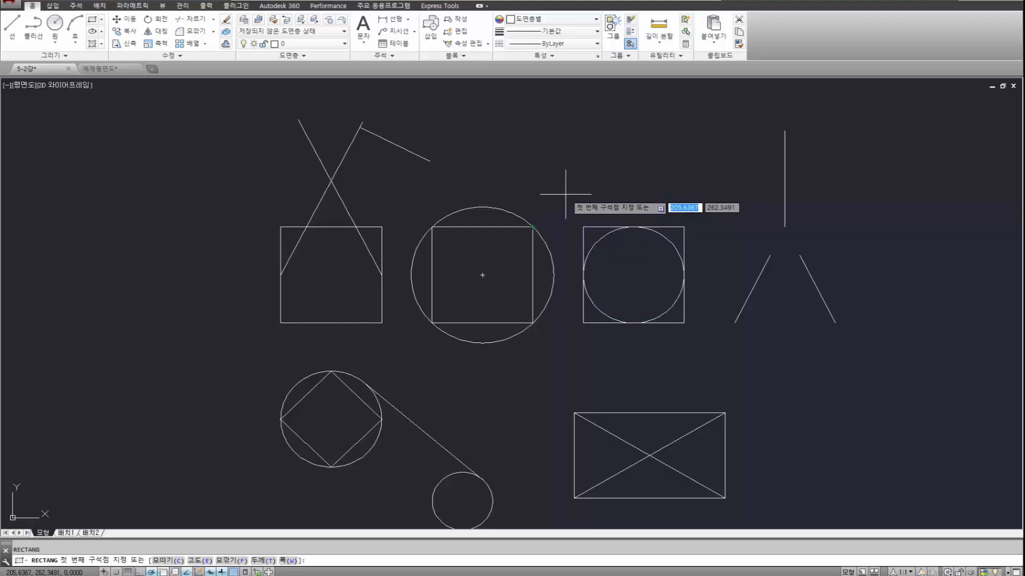
pyautogui.press('Escape')
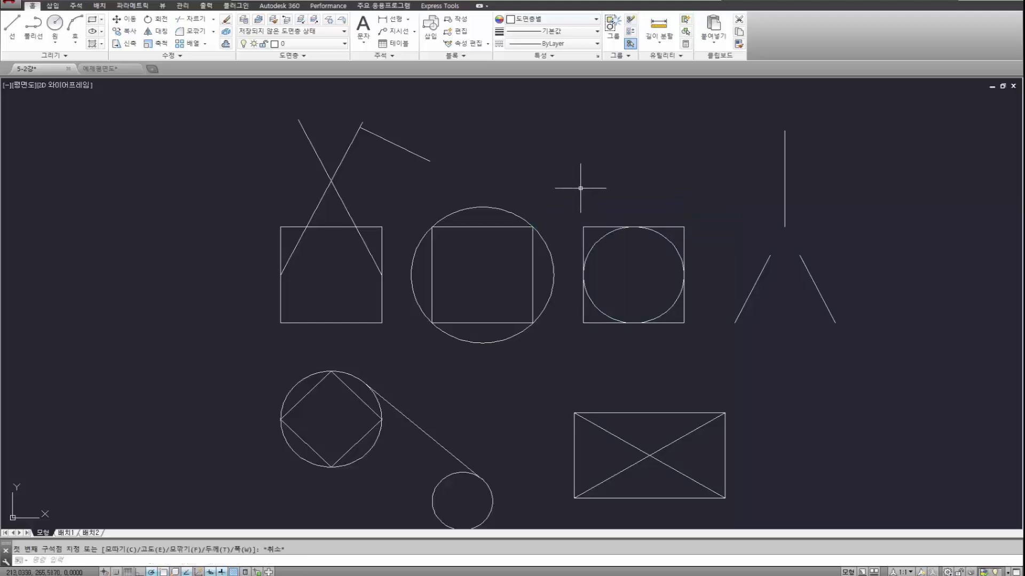
# Draw a rectangle whose first corner is offset 20,20 with the From snap from the upper-right corner of the square inside the large circle.
pyautogui.press('Escape')
pyautogui.press('Return')
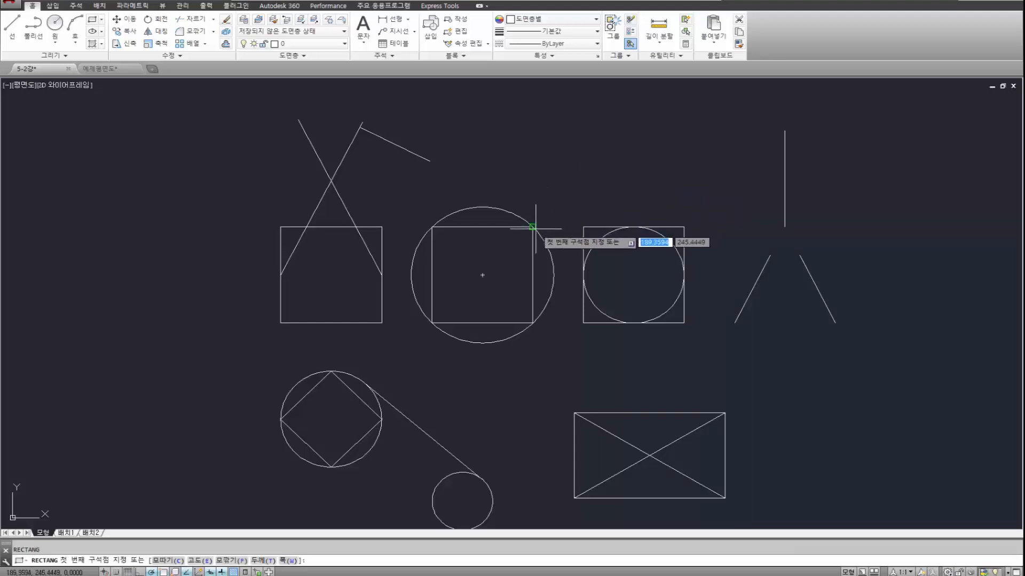
pyautogui.keyDown('shift'); pyautogui.rightClick(586, 175); pyautogui.keyUp('shift')
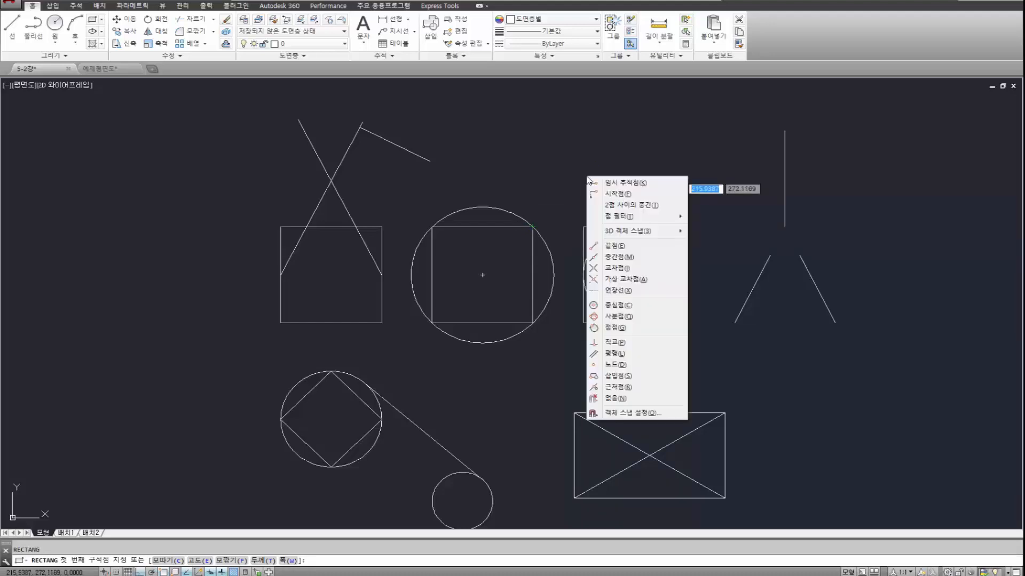
pyautogui.click(618, 195)
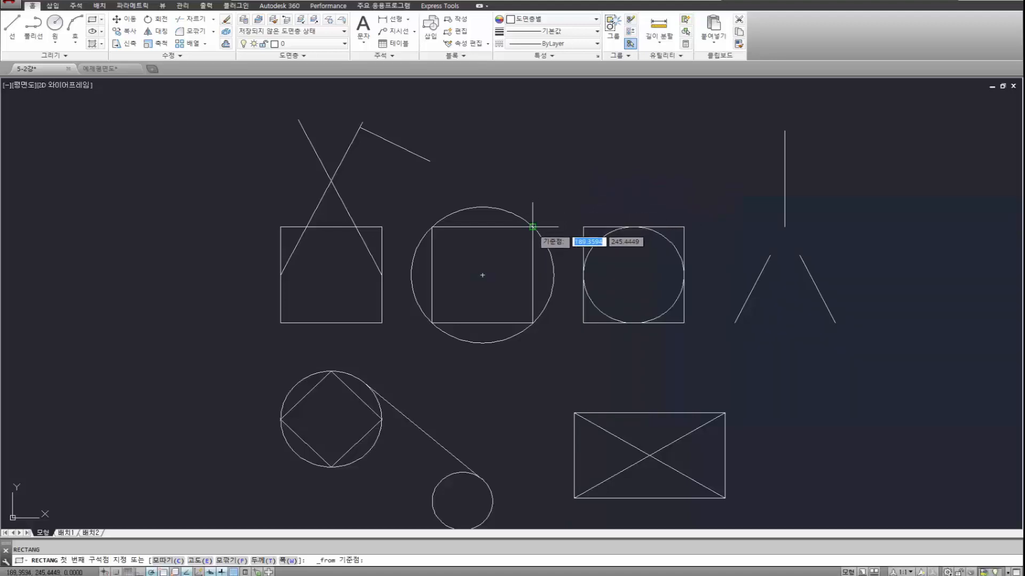
pyautogui.click(532, 226)
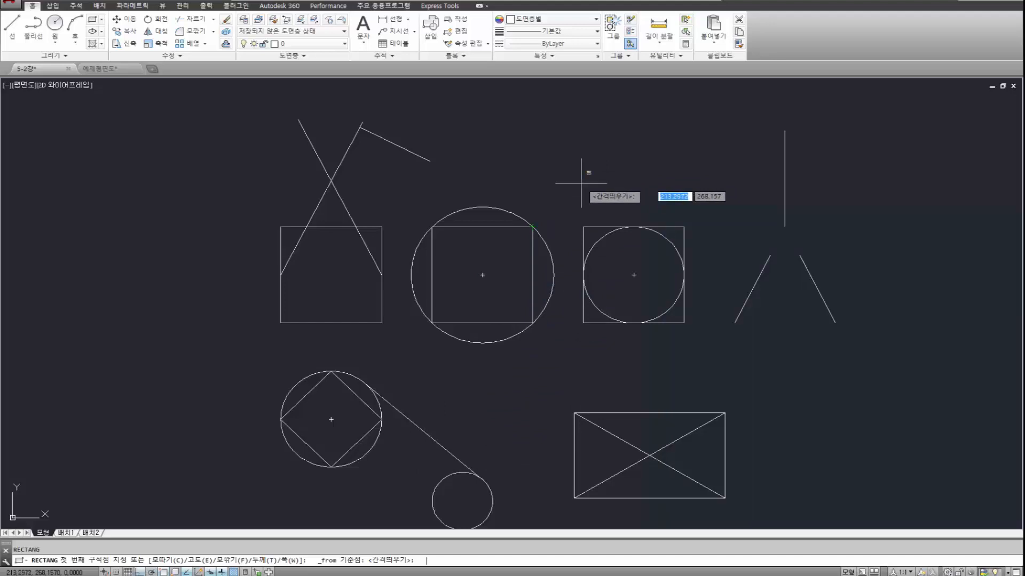
pyautogui.write('@20')
pyautogui.press('Tab')
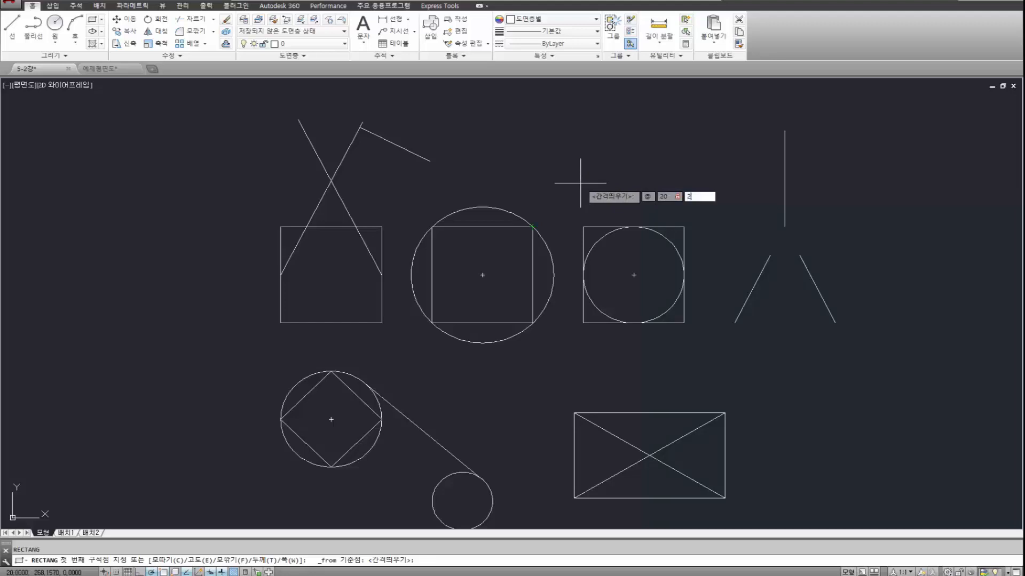
pyautogui.write('20')
pyautogui.press('Return')
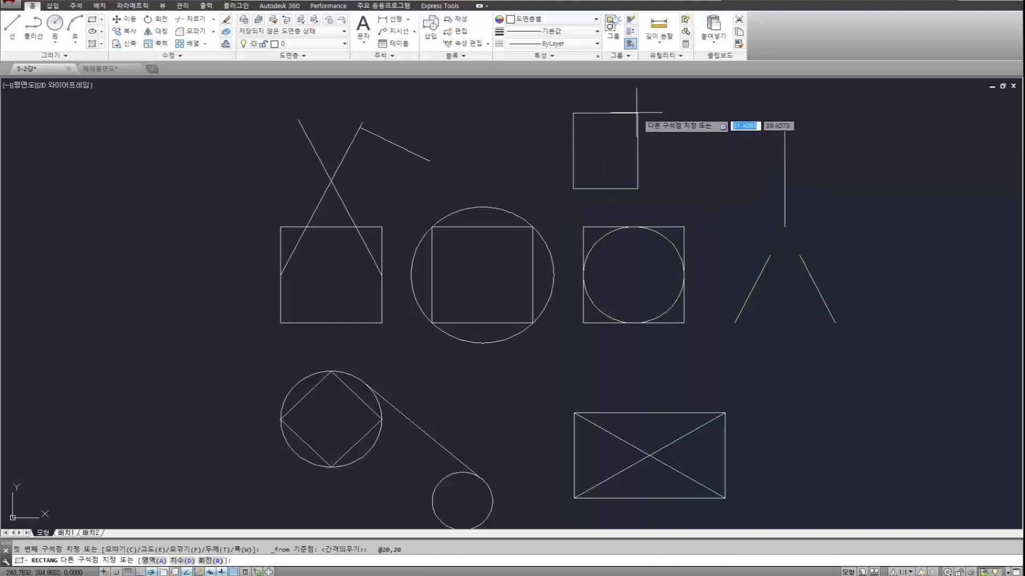
pyautogui.click(648, 100)
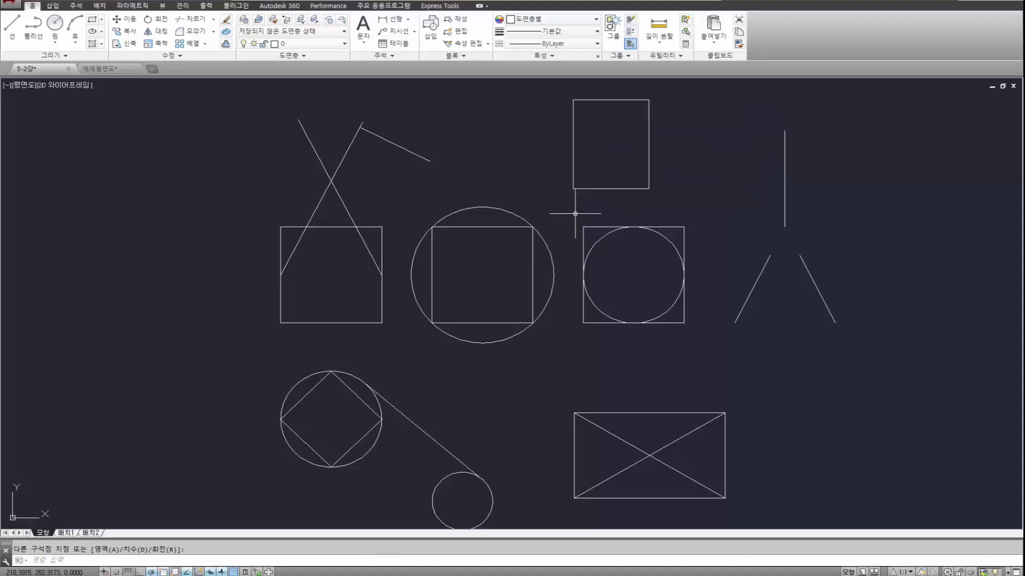
# Draw a line 20 units right and another 20 units up from the upper-right corner of the square inside the large circle.
pyautogui.write('l')
pyautogui.press('Return')
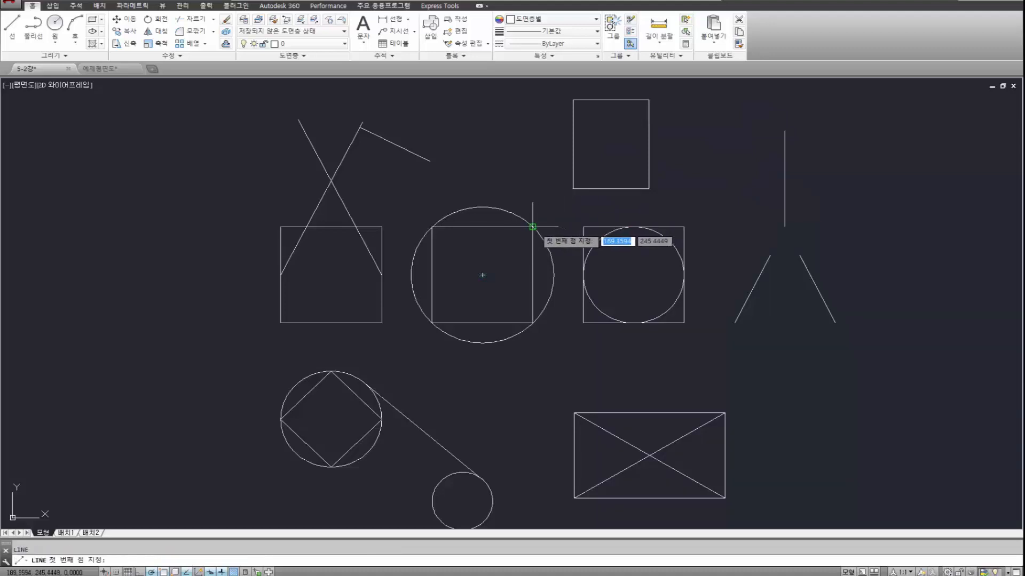
pyautogui.click(532, 227)
pyautogui.write('20')
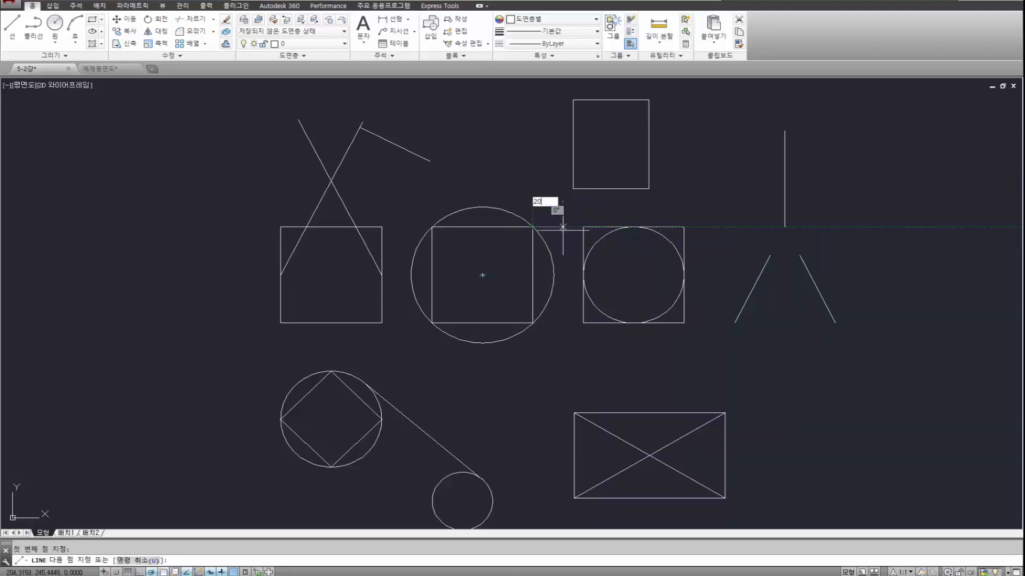
pyautogui.press('Return')
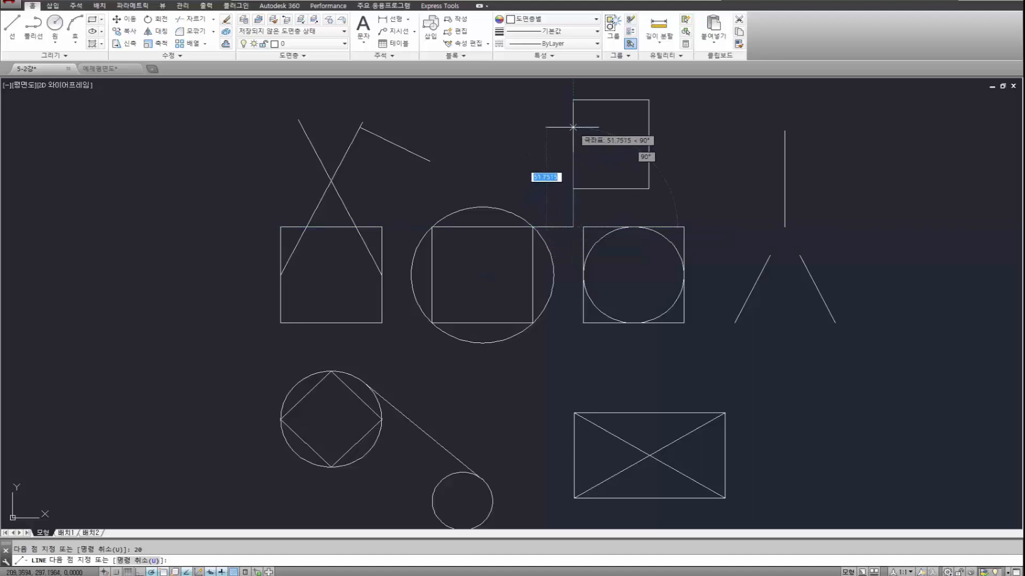
pyautogui.write('20')
pyautogui.press('Return')
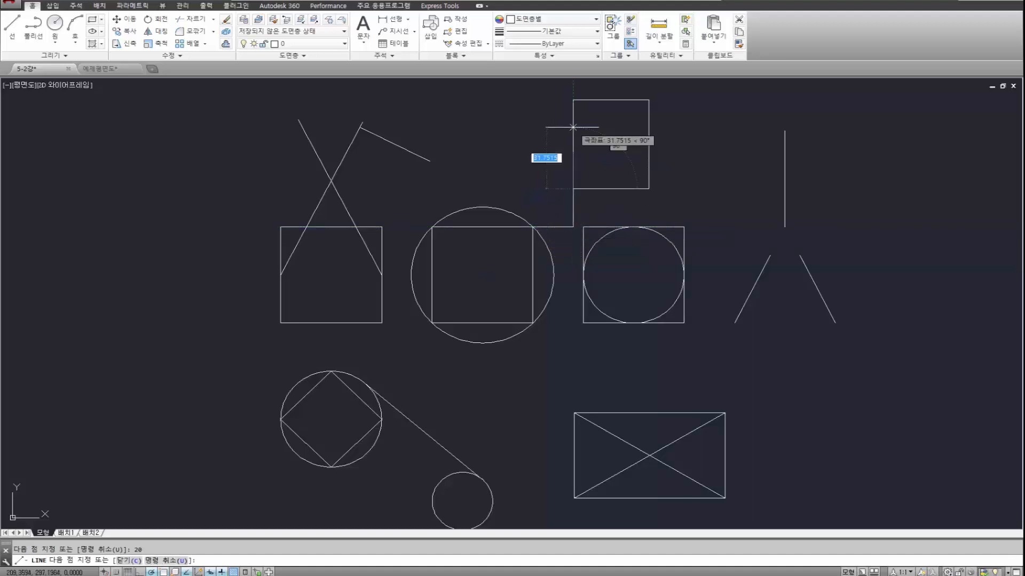
pyautogui.press('Escape')
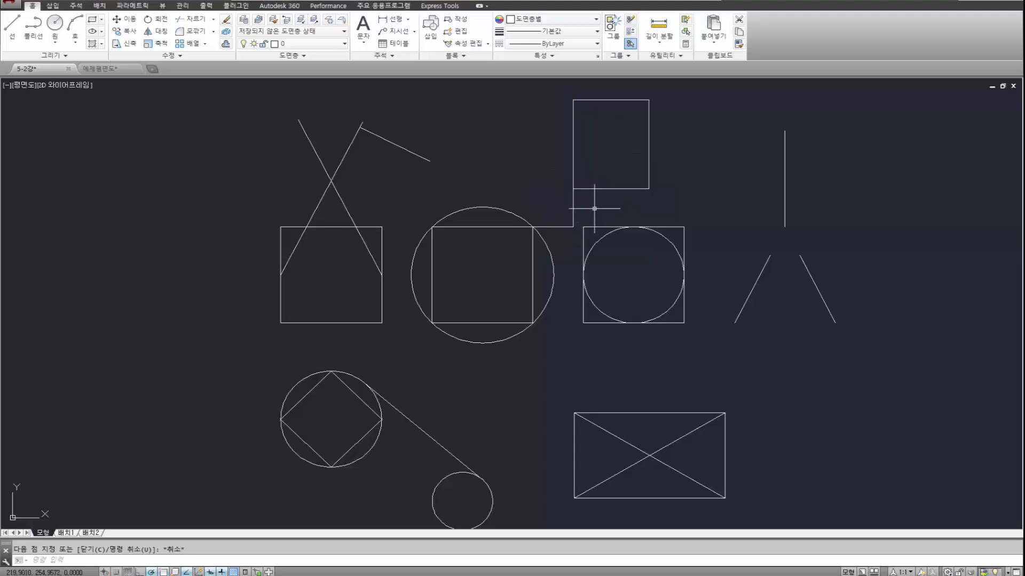
# Erase the two 20-unit lines linking the square inside the large circle to the upper rectangle.
pyautogui.click(586, 208)
pyautogui.click(568, 210)
pyautogui.click(568, 238)
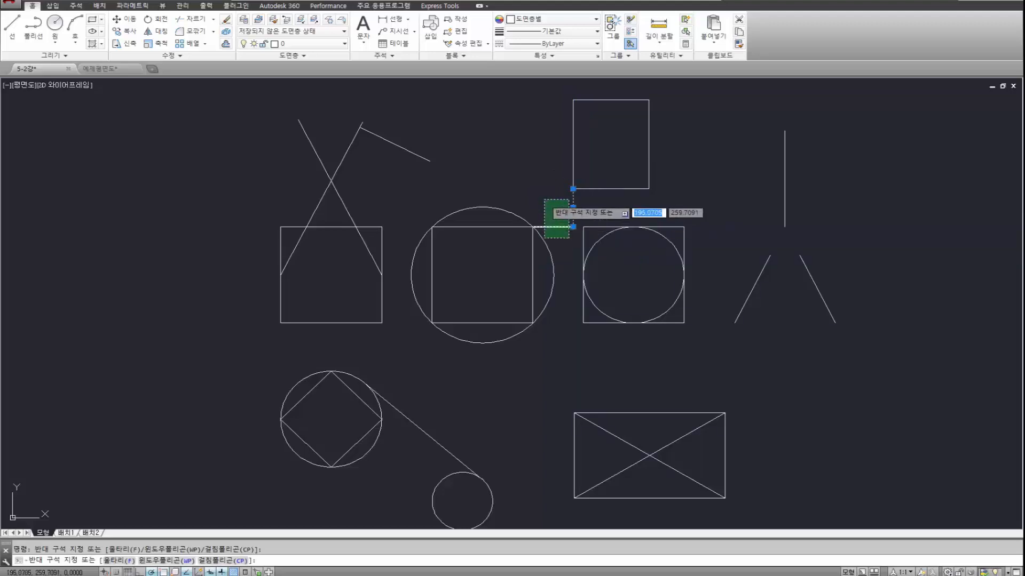
pyautogui.click(545, 199)
pyautogui.press('Delete')
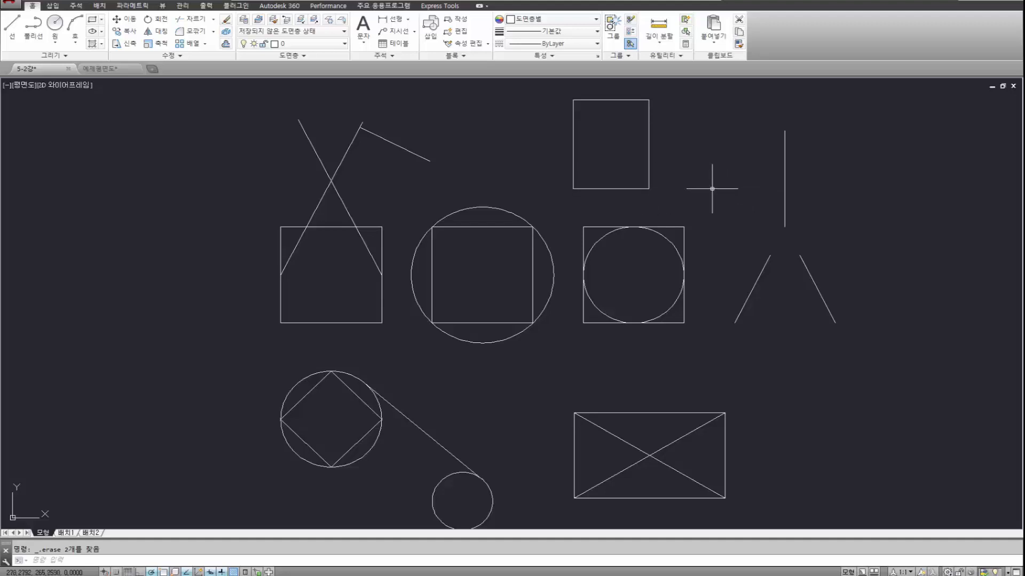
# Draw a circle of radius about 17, centred by tracking 30 units to the right of the upper rectangle's lower-right corner.
pyautogui.write('c')
pyautogui.press('Return')
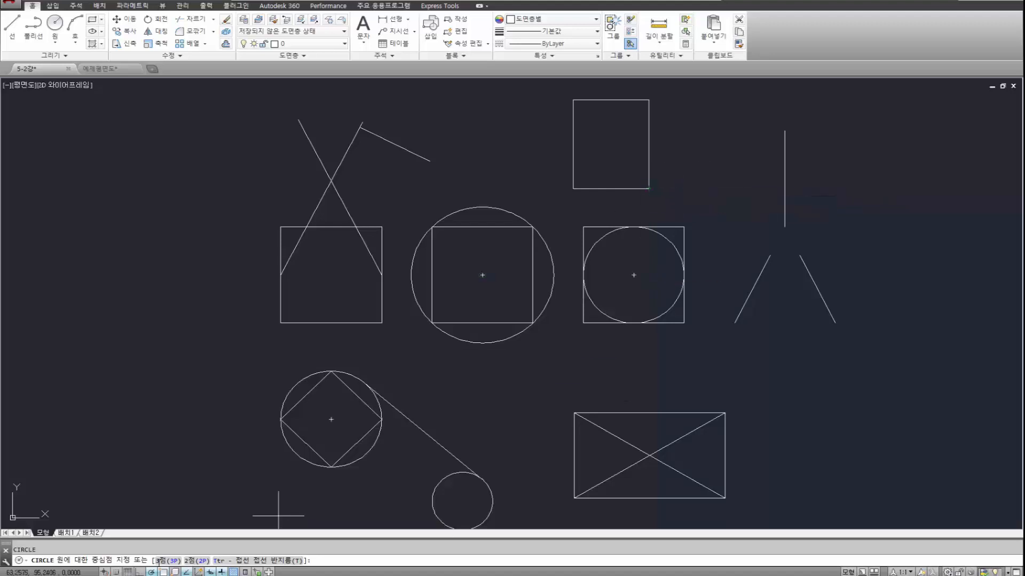
pyautogui.press('Return')
pyautogui.click(709, 188)
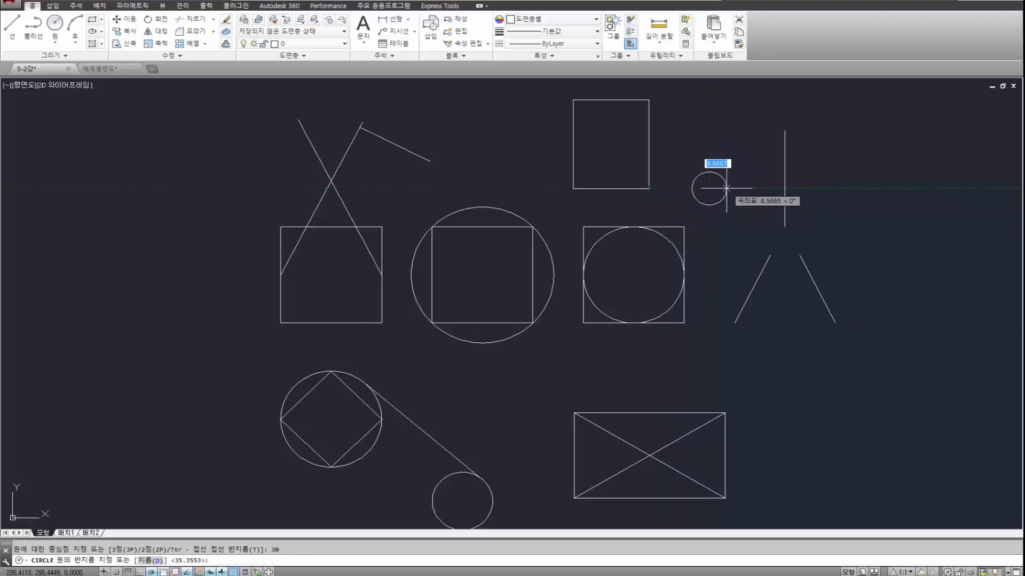
pyautogui.click(743, 183)
pyautogui.press('Return')
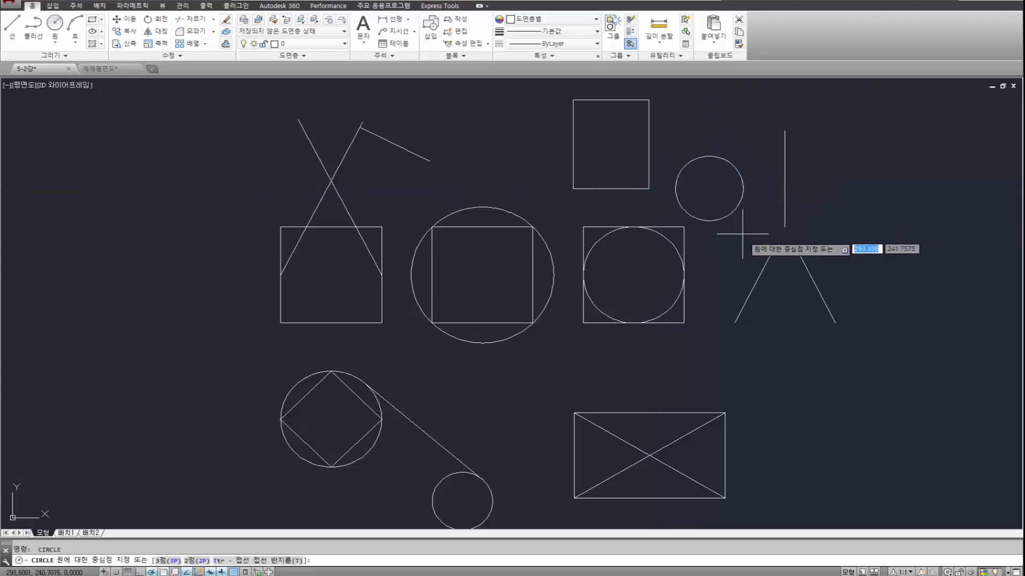
pyautogui.press('Escape')
# Measure the distance from the upper rectangle's lower-right corner to the centre of the circle beside it.
pyautogui.write('DI')
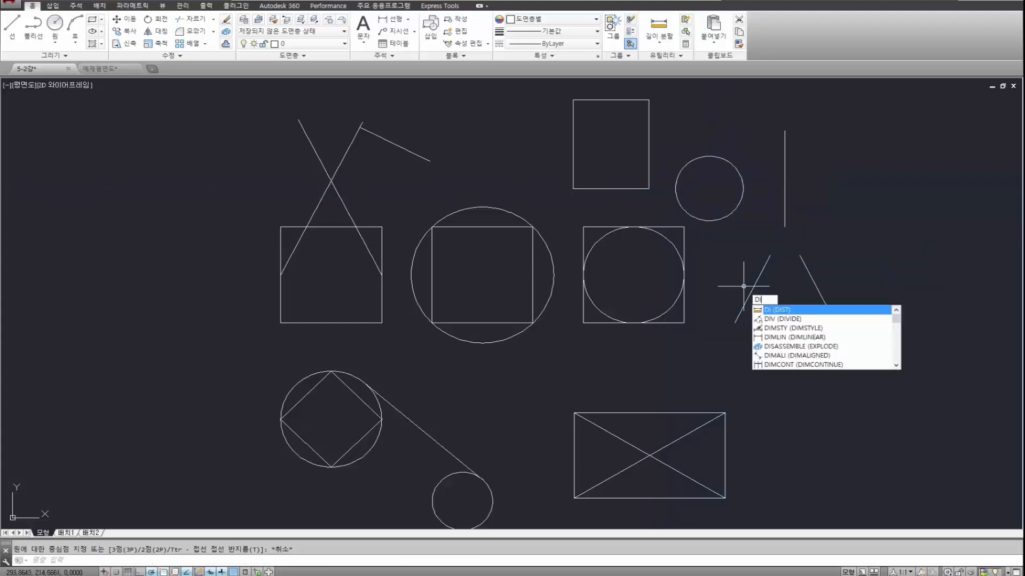
pyautogui.press('Return')
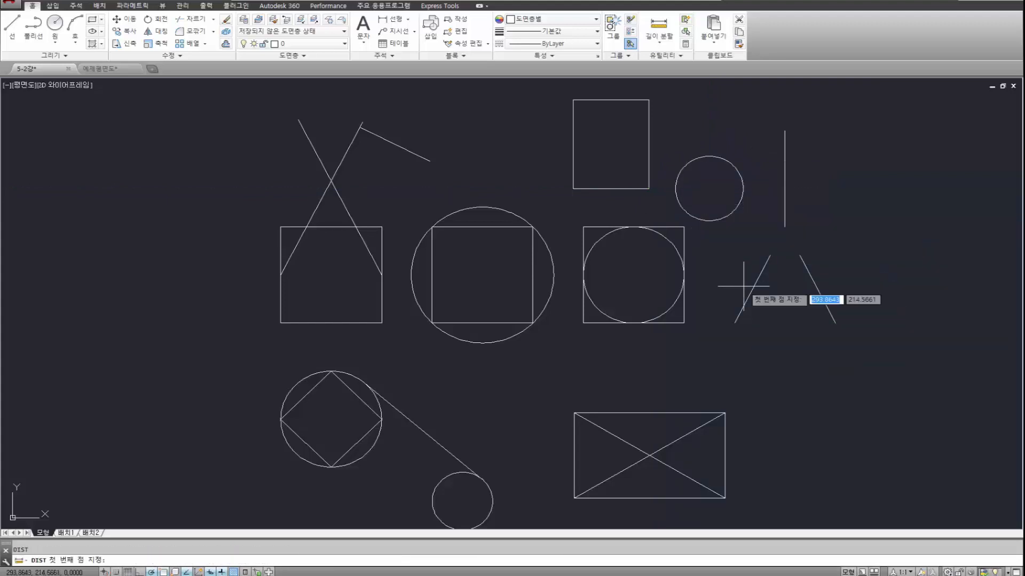
pyautogui.click(648, 188)
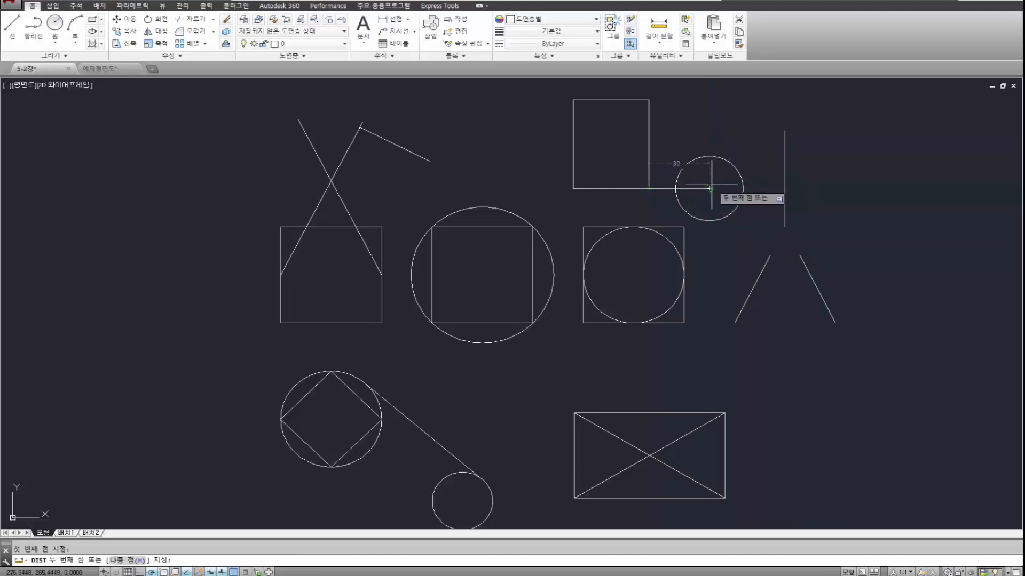
pyautogui.click(710, 188)
# Erase the circle beside the upper rectangle.
pyautogui.click(739, 232)
pyautogui.click(713, 165)
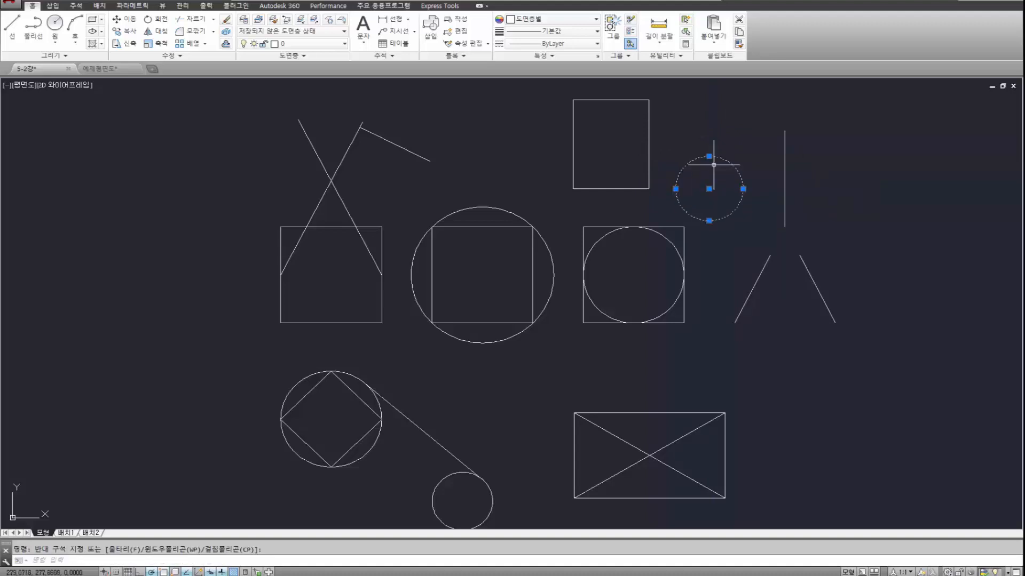
pyautogui.press('Delete')
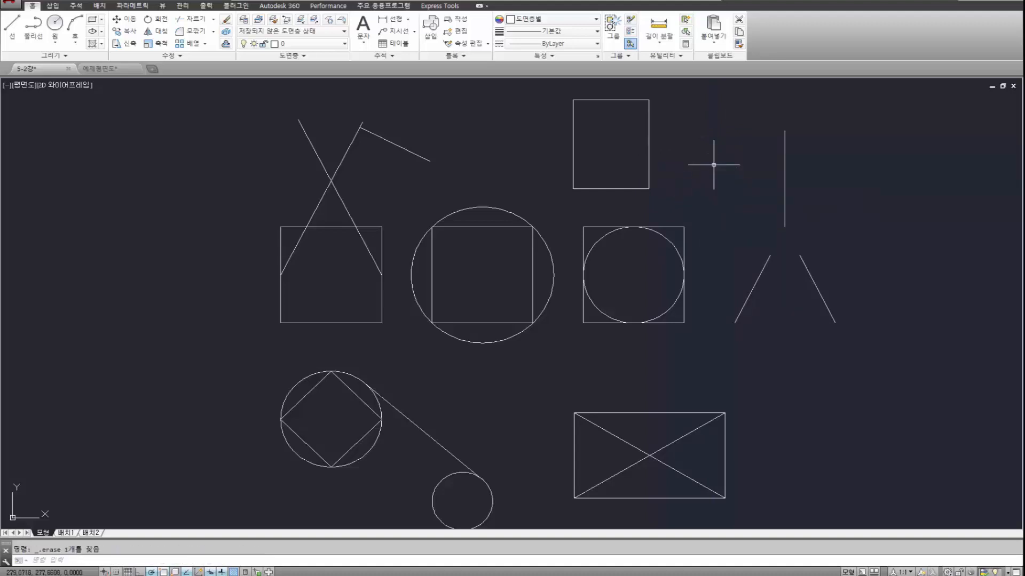
pyautogui.keyDown('shift'); pyautogui.rightClick(684, 167); pyautogui.keyUp('shift')
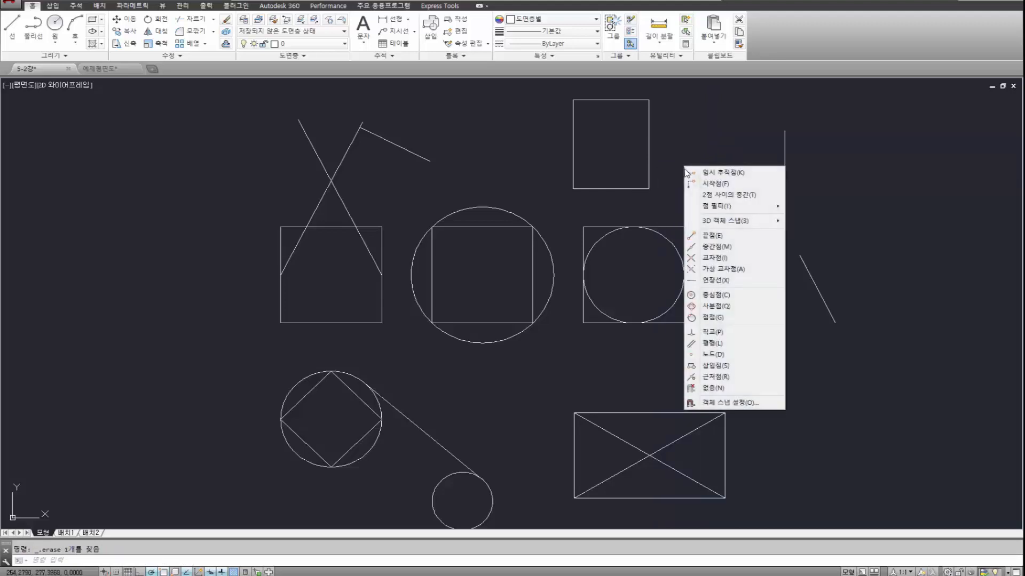
pyautogui.click(727, 195)
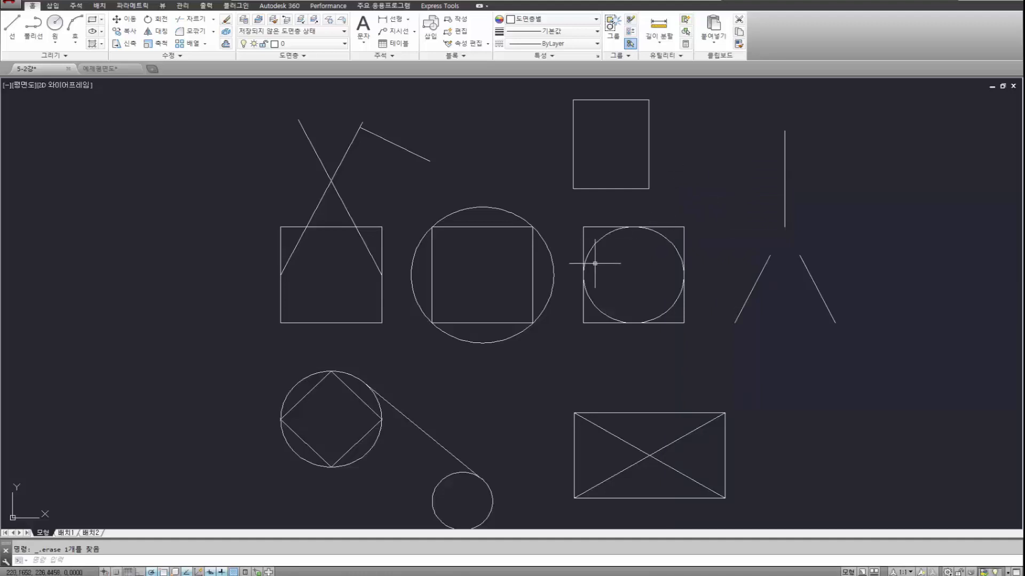
pyautogui.click(565, 277)
pyautogui.click(549, 270)
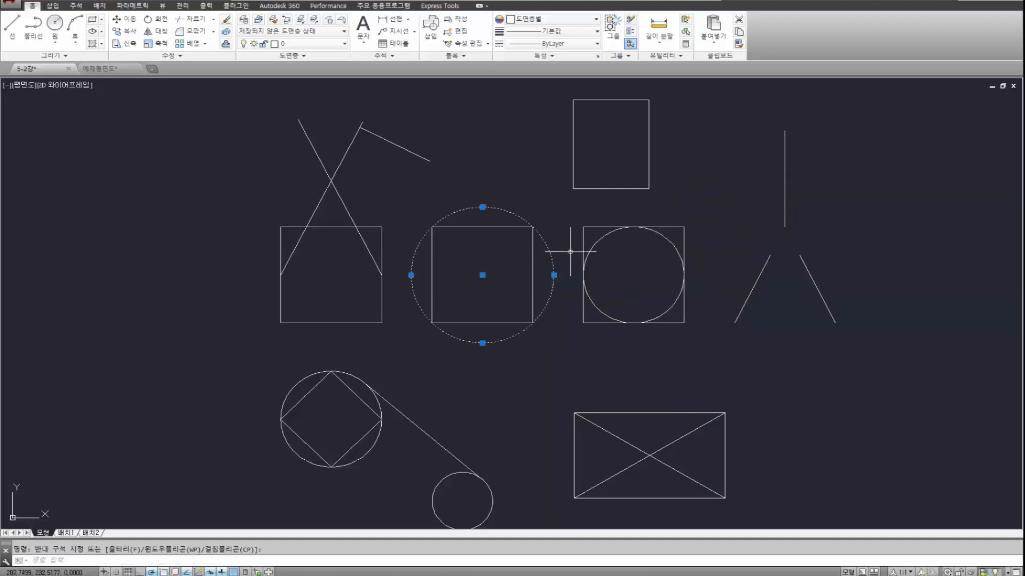
pyautogui.press('Escape')
pyautogui.click(542, 283)
pyautogui.click(525, 266)
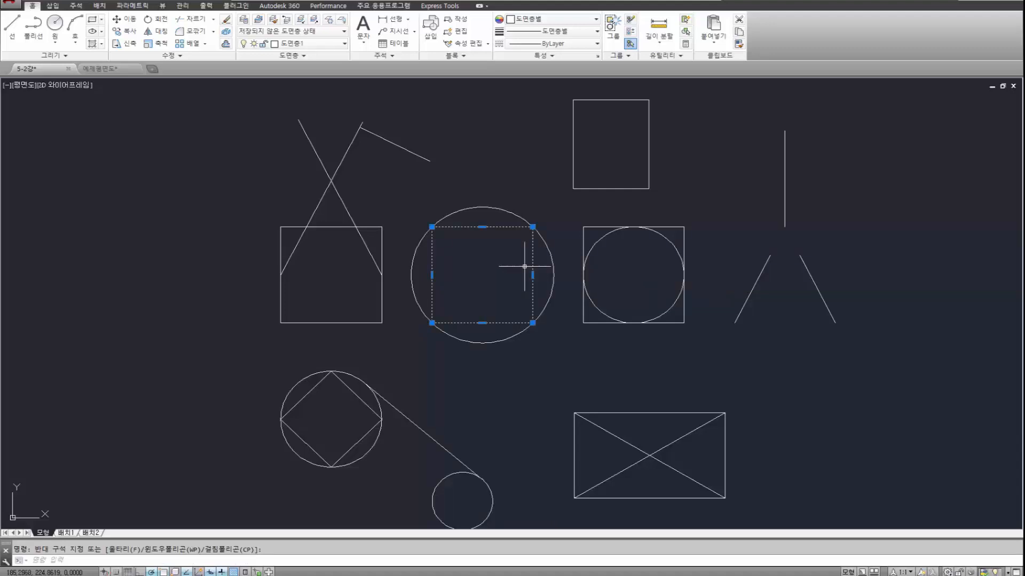
pyautogui.press('Escape')
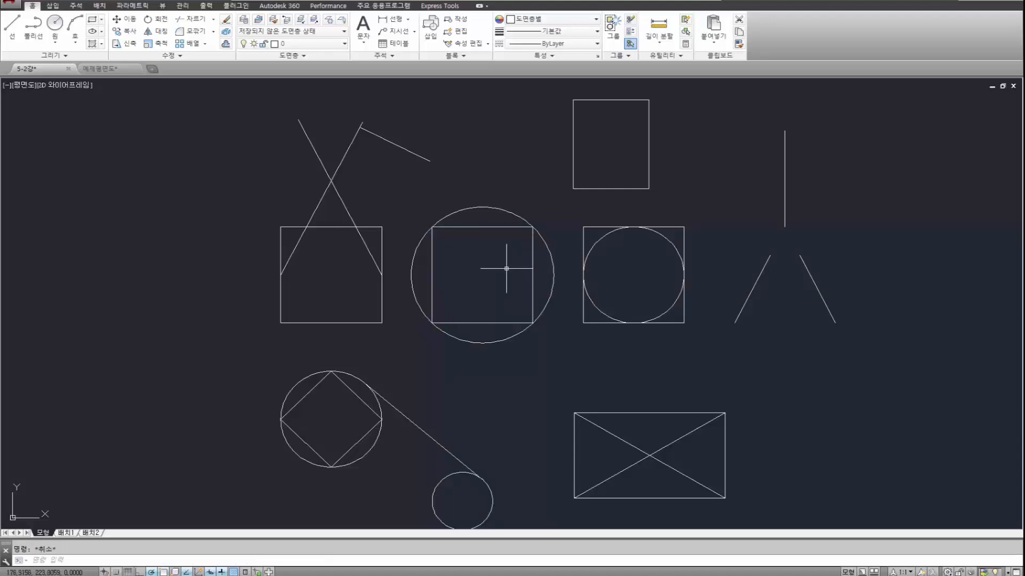
# Draw a diagonal line from the upper-left to the lower-right corner of the square inside the large circle.
pyautogui.write('l')
pyautogui.press('Return')
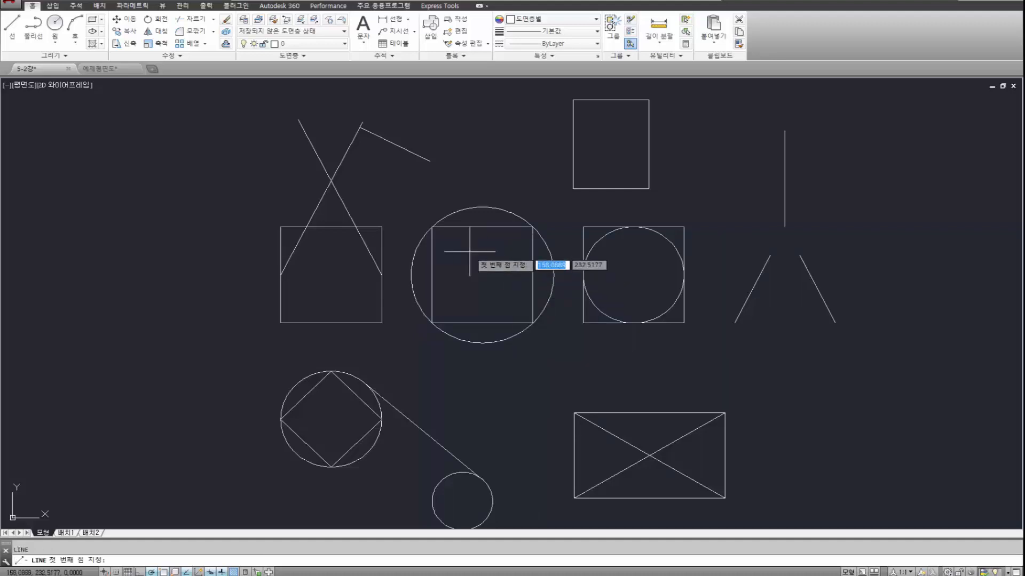
pyautogui.click(431, 227)
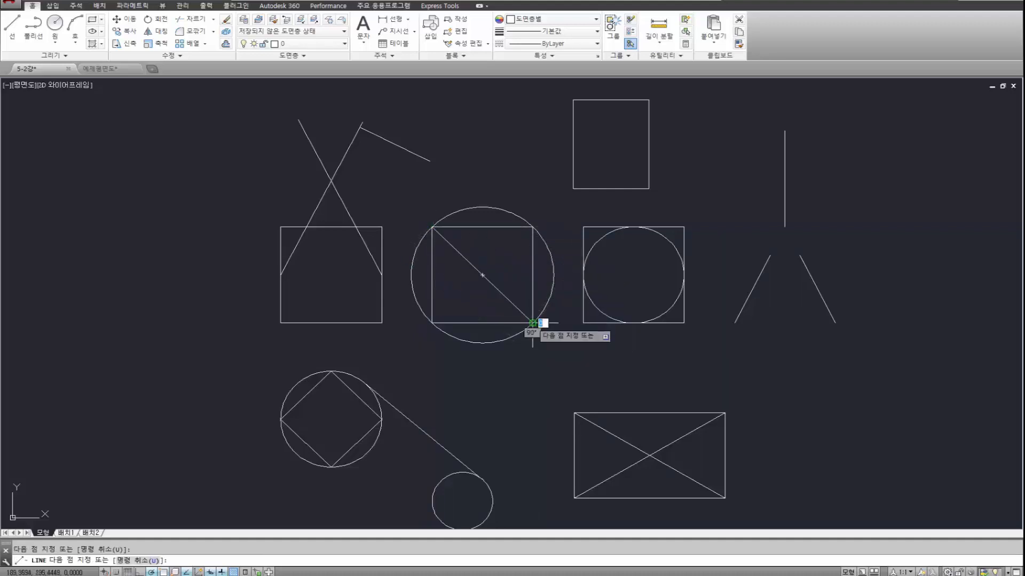
pyautogui.click(532, 323)
pyautogui.press('Return')
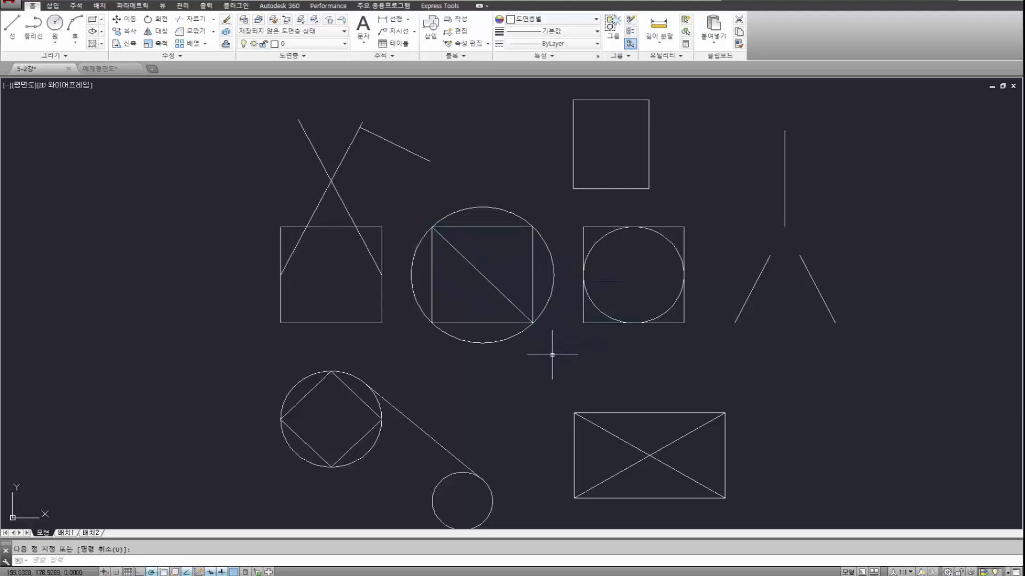
# Draw a circle of radius about 54 centred on the midpoint of the square's diagonal line.
pyautogui.write('c')
pyautogui.press('Return')
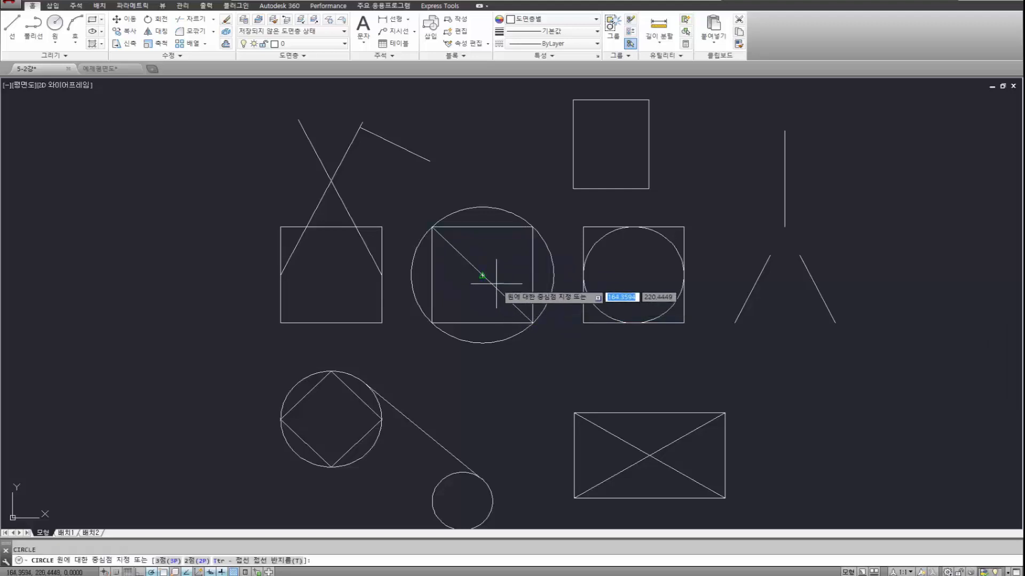
pyautogui.click(482, 276)
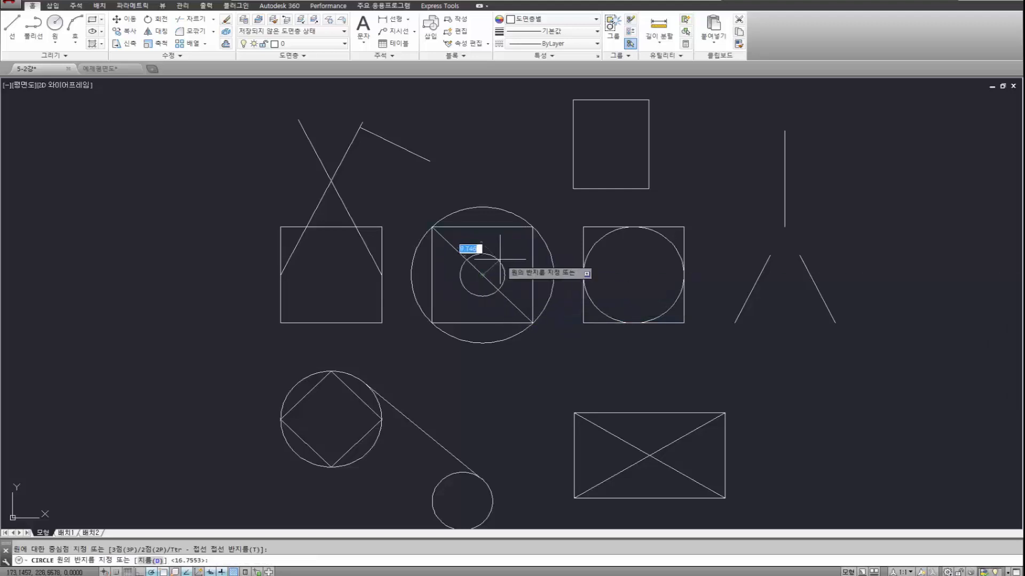
pyautogui.click(529, 181)
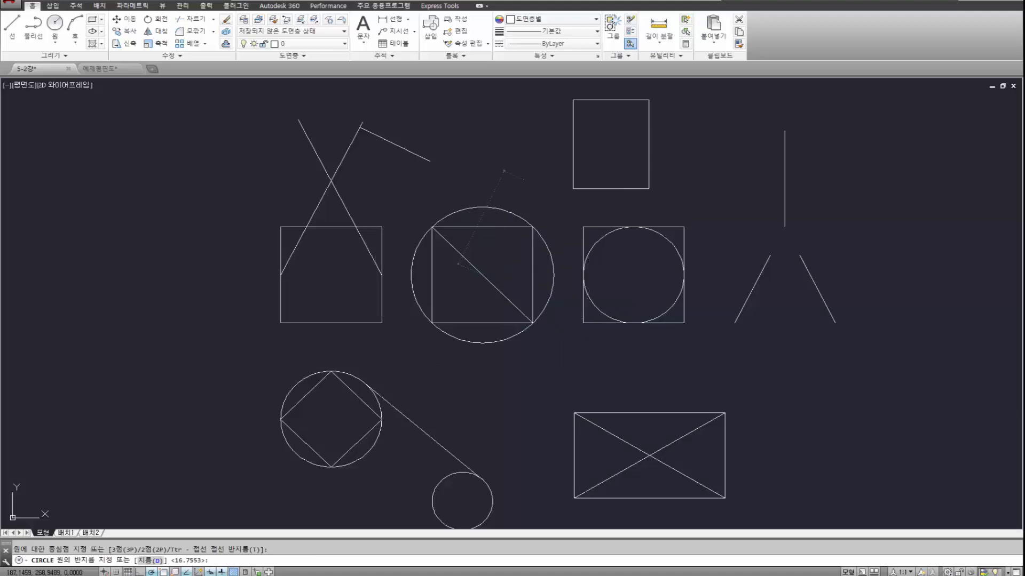
# Erase the diagonal line inside the square.
pyautogui.click(498, 271)
pyautogui.click(472, 290)
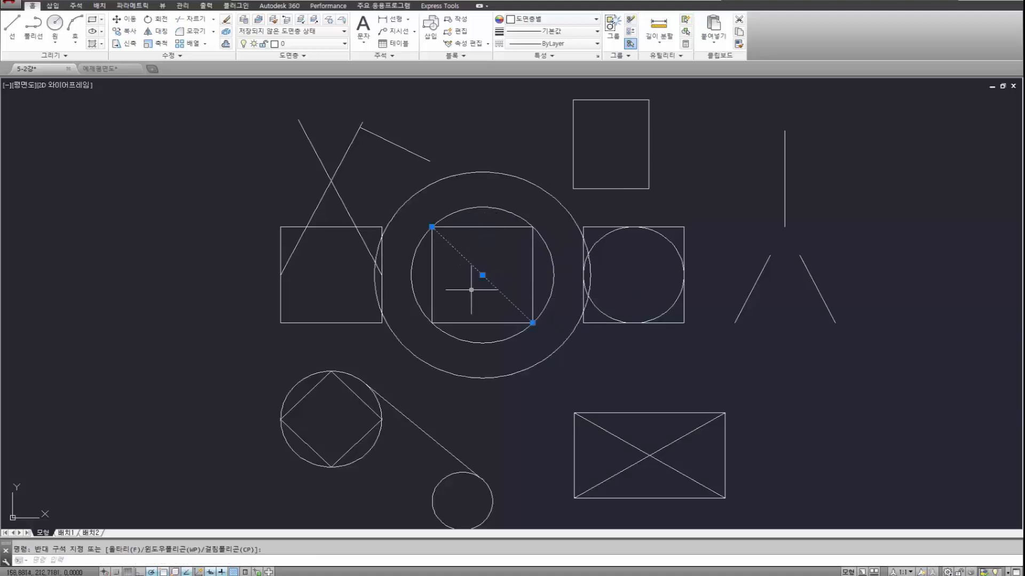
pyautogui.press('Return')
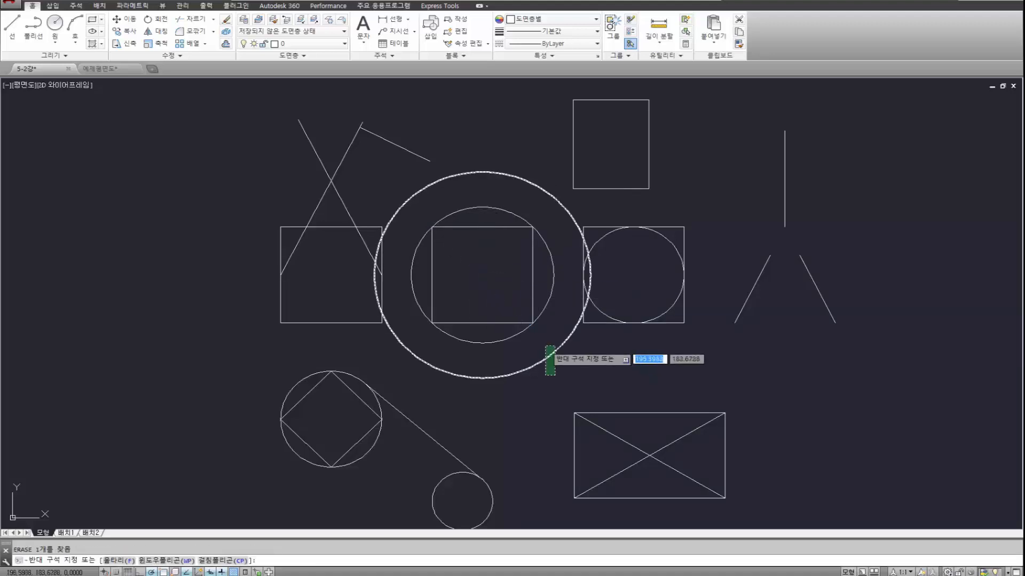
# Erase the outermost circle around the square in the middle row.
pyautogui.click(544, 346)
pyautogui.press('Return')
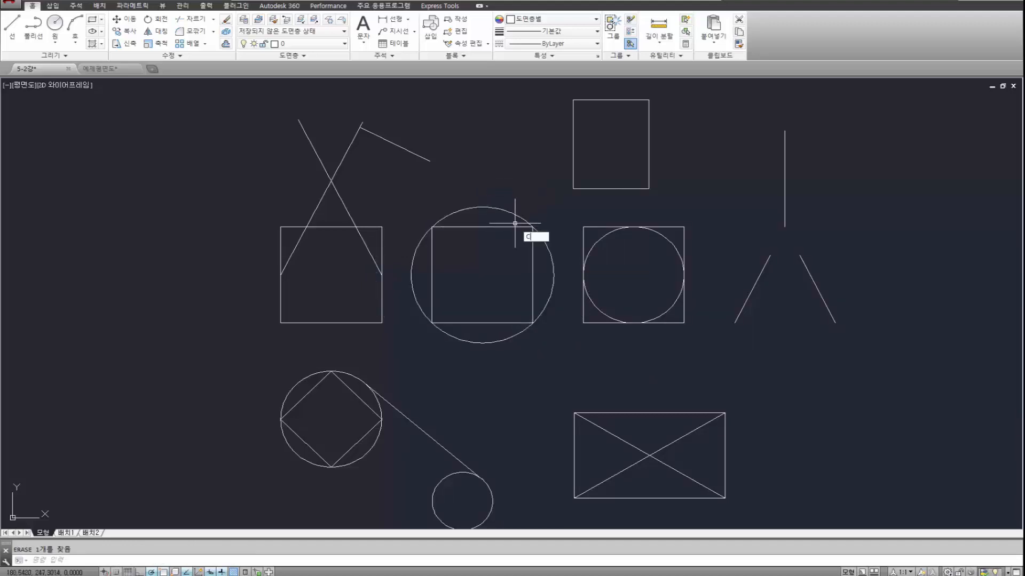
# Draw a circle centred midway between the middle square's lower-left and upper-right corners, slightly larger than the circle enclosing the square.
pyautogui.press('Return')
pyautogui.keyDown('shift'); pyautogui.rightClick(508, 182); pyautogui.keyUp('shift')
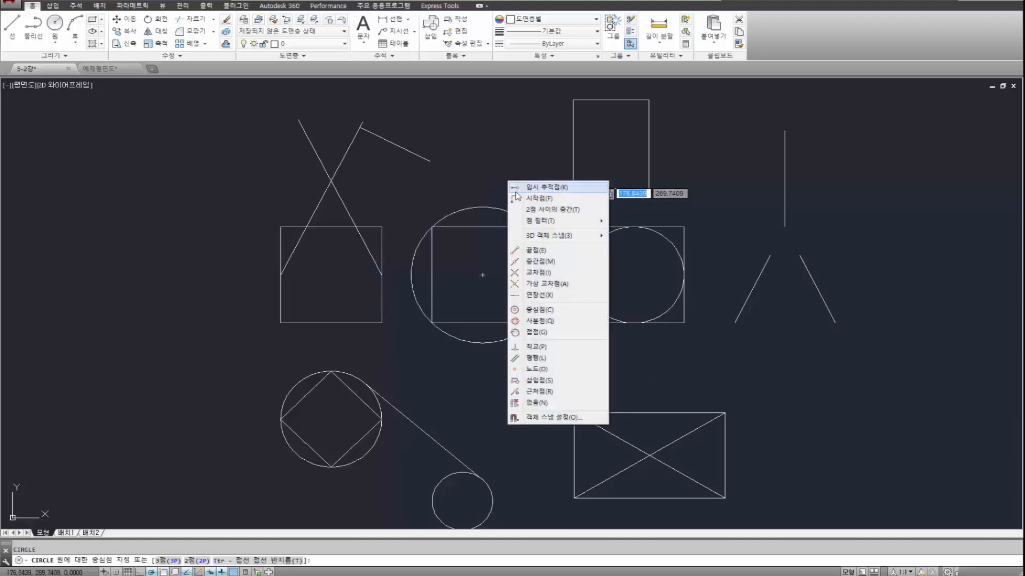
pyautogui.click(544, 210)
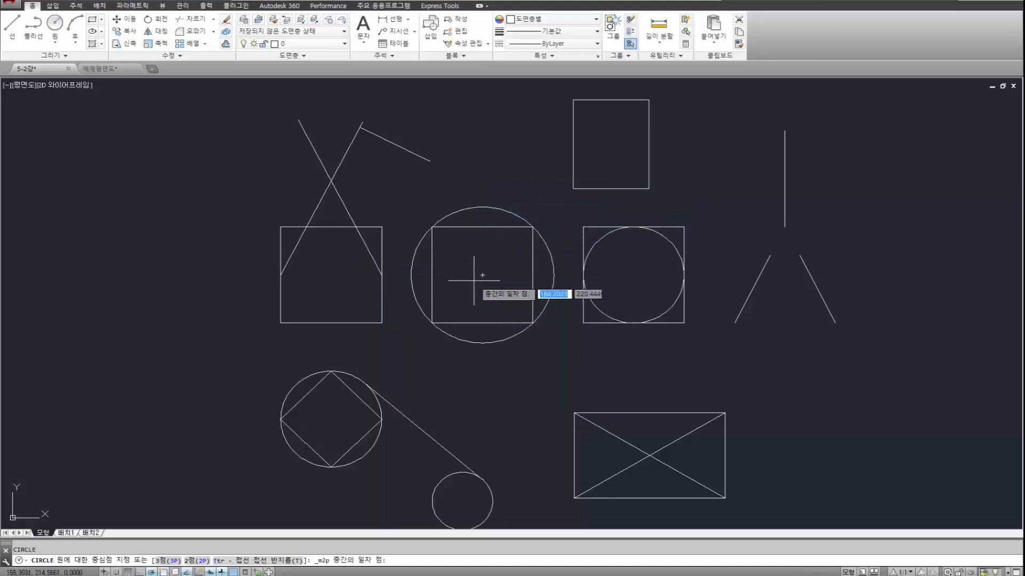
pyautogui.click(431, 322)
pyautogui.click(532, 226)
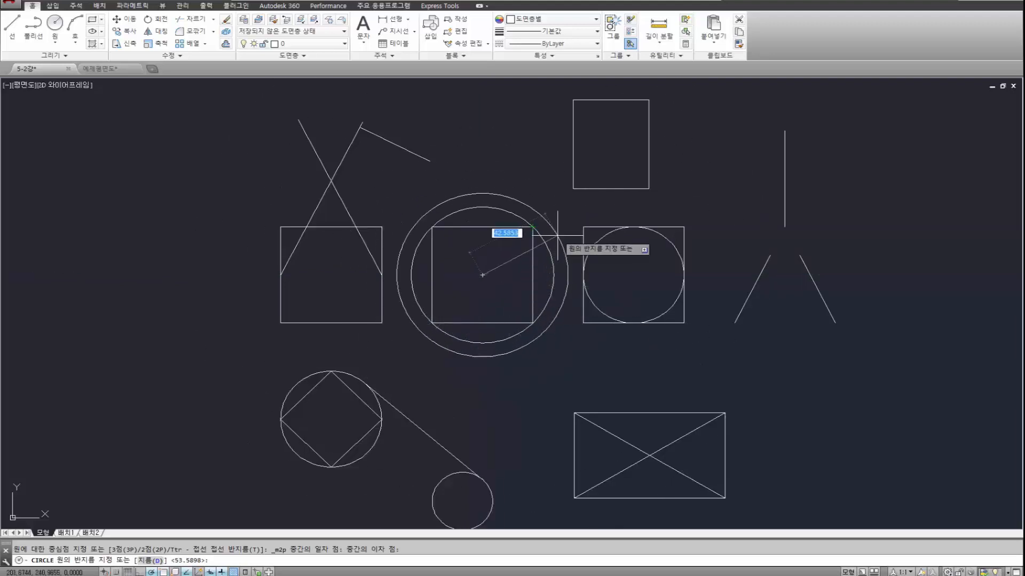
pyautogui.click(486, 186)
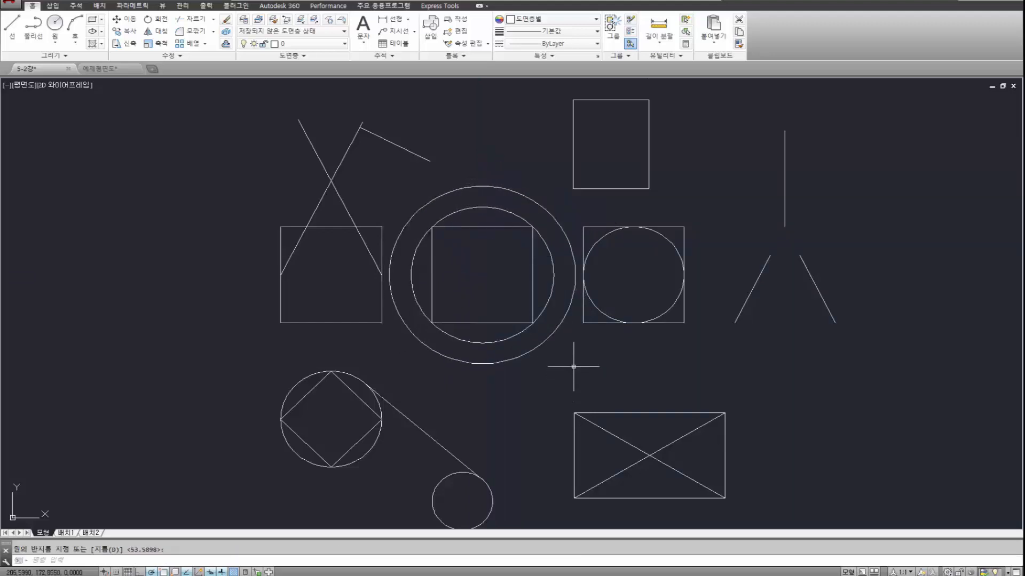
# Erase the new circle centred by the mid-between-two-points snap.
pyautogui.click(521, 359)
pyautogui.press('Delete')
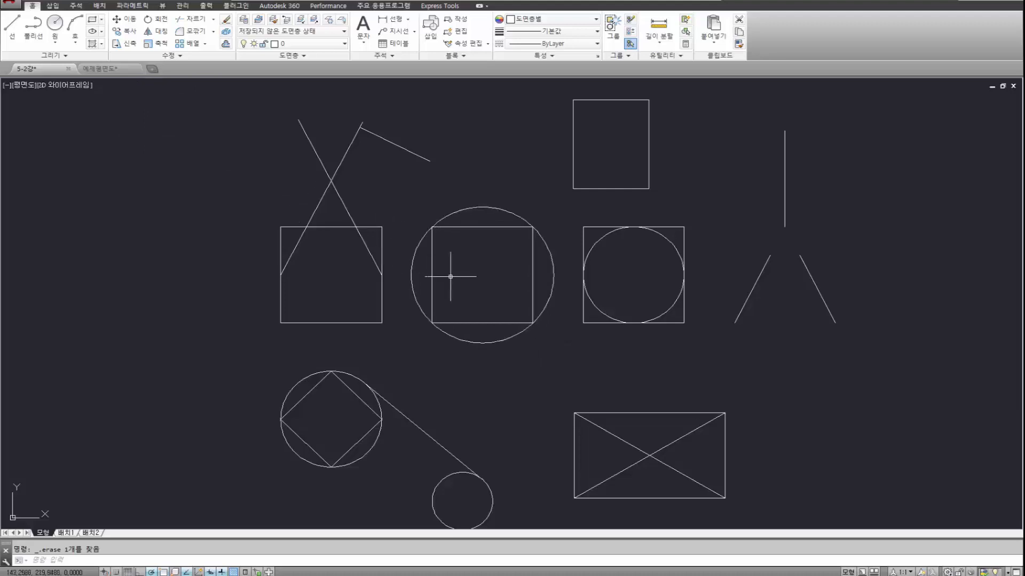
# Draw a long vertical line in the empty area left of all the shapes.
pyautogui.scroll(-2, 456, 277)
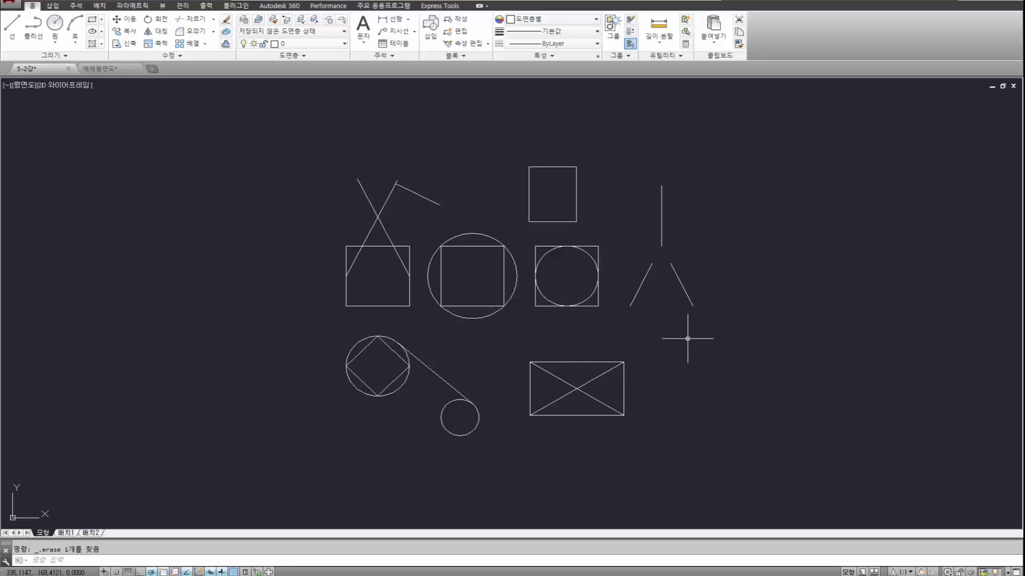
pyautogui.click(702, 364)
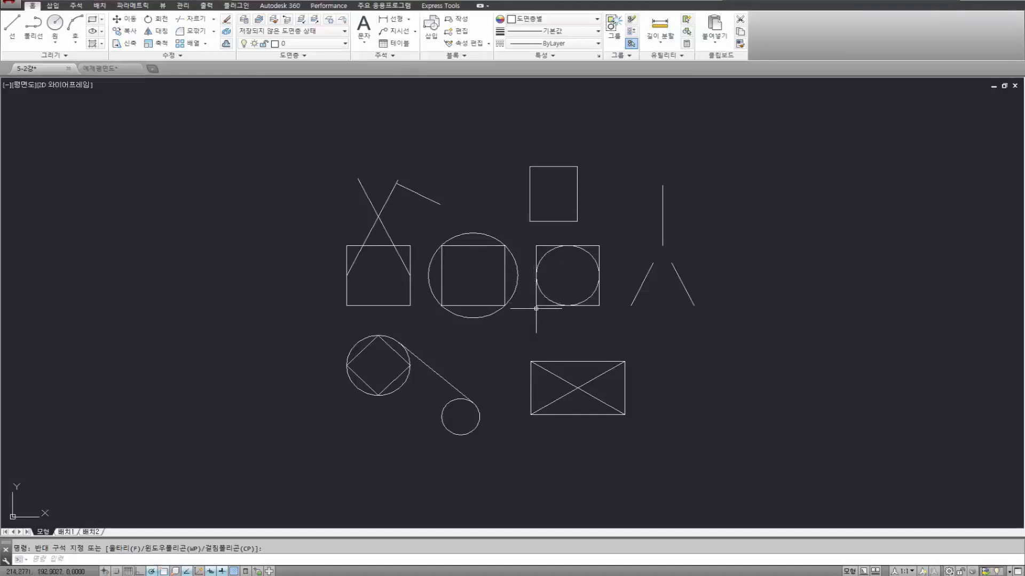
pyautogui.press('Return')
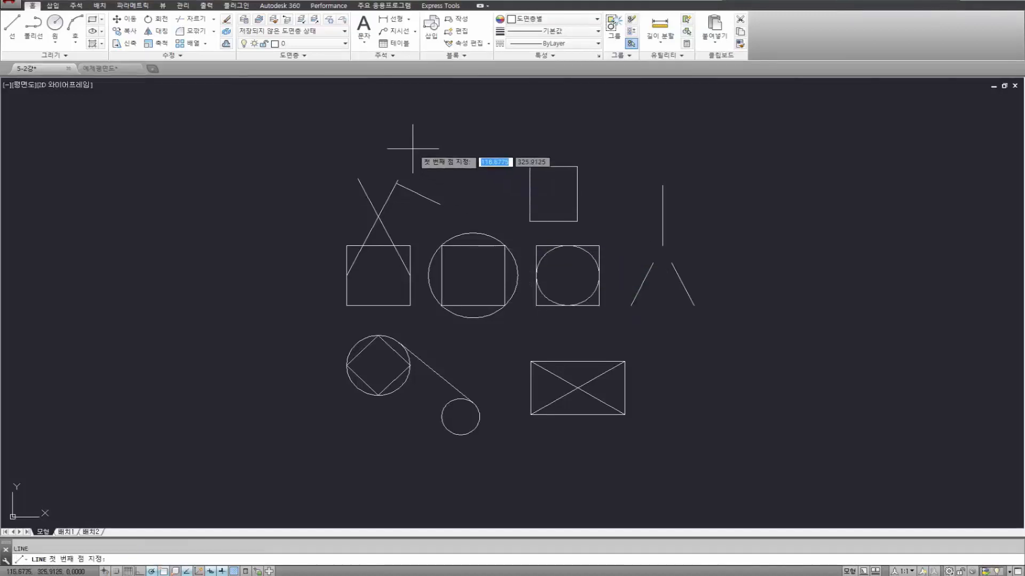
pyautogui.click(213, 144)
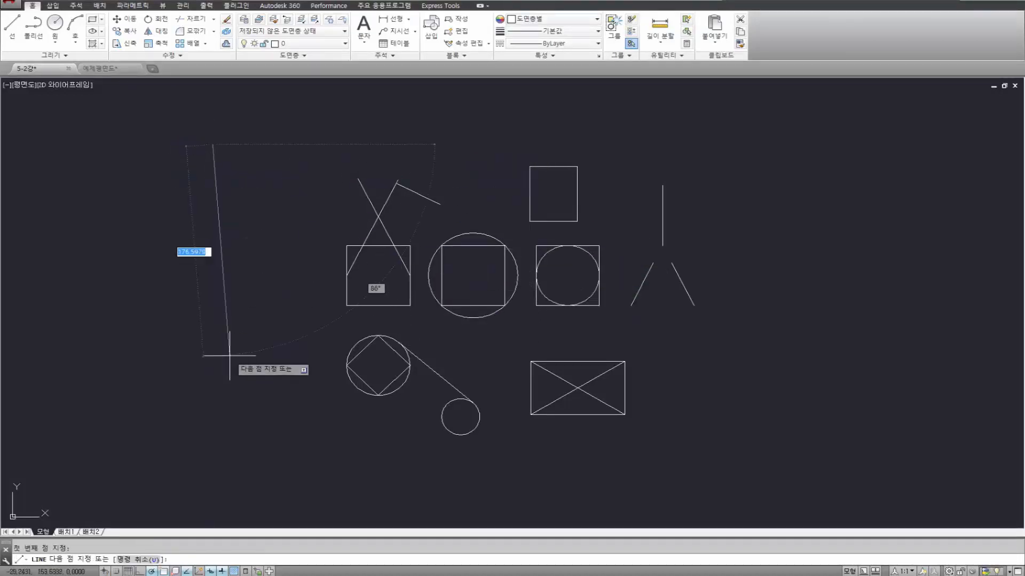
pyautogui.click(212, 408)
pyautogui.press('Return')
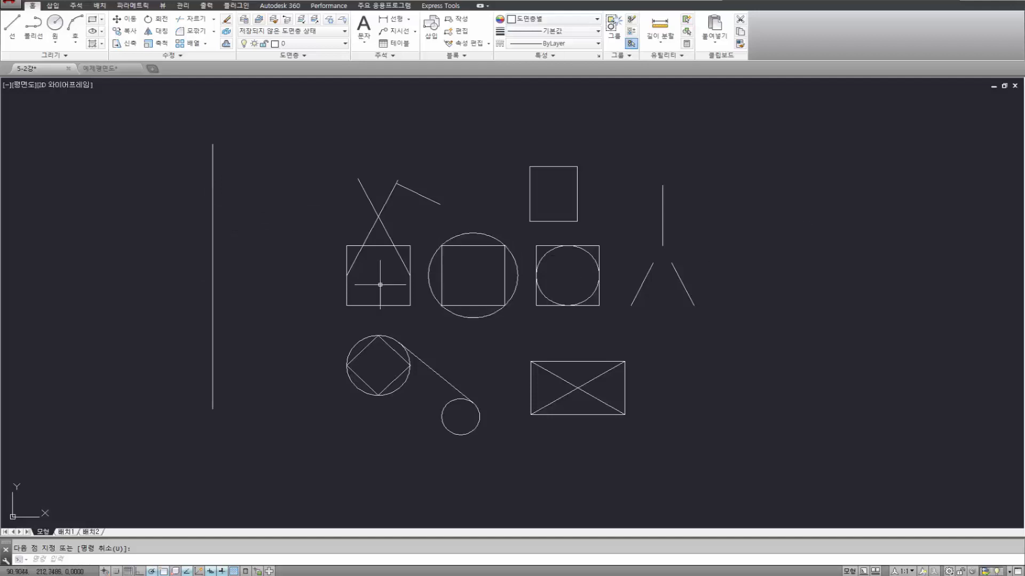
pyautogui.press('Return')
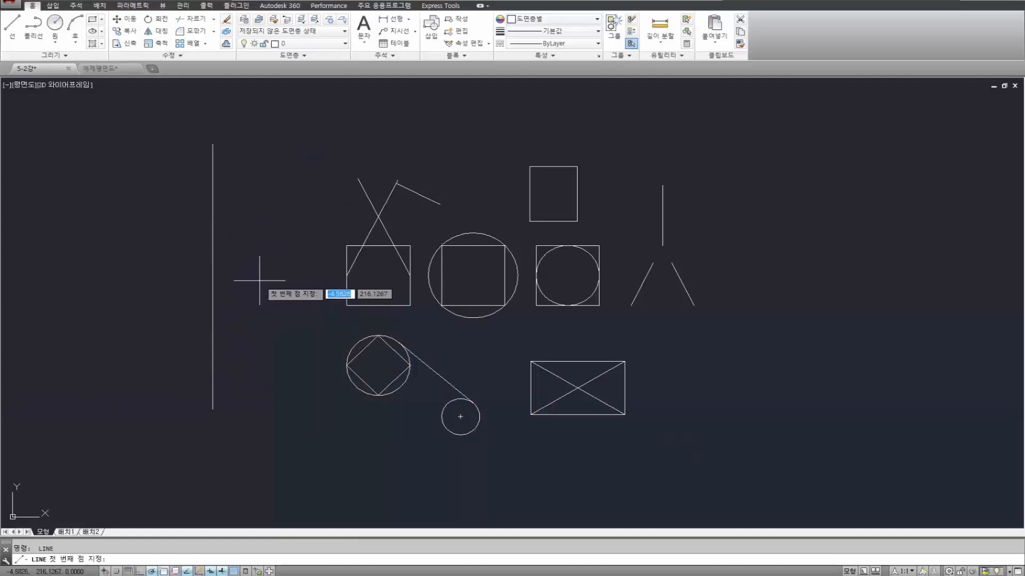
pyautogui.press('Escape')
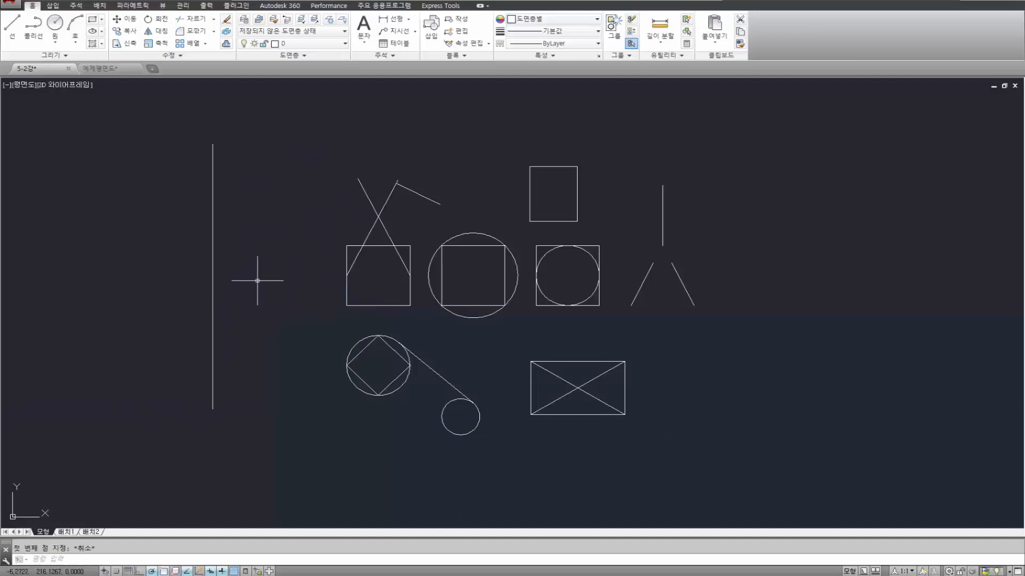
# Divide the long vertical line into 4 equal segments with the DIVIDE command.
pyautogui.write('DIVIDE')
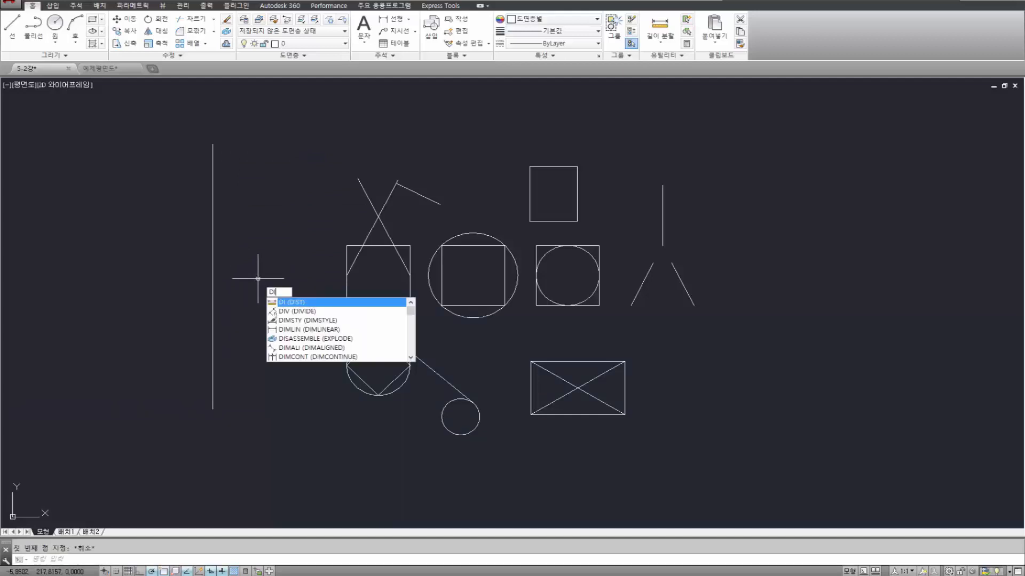
pyautogui.press('Return')
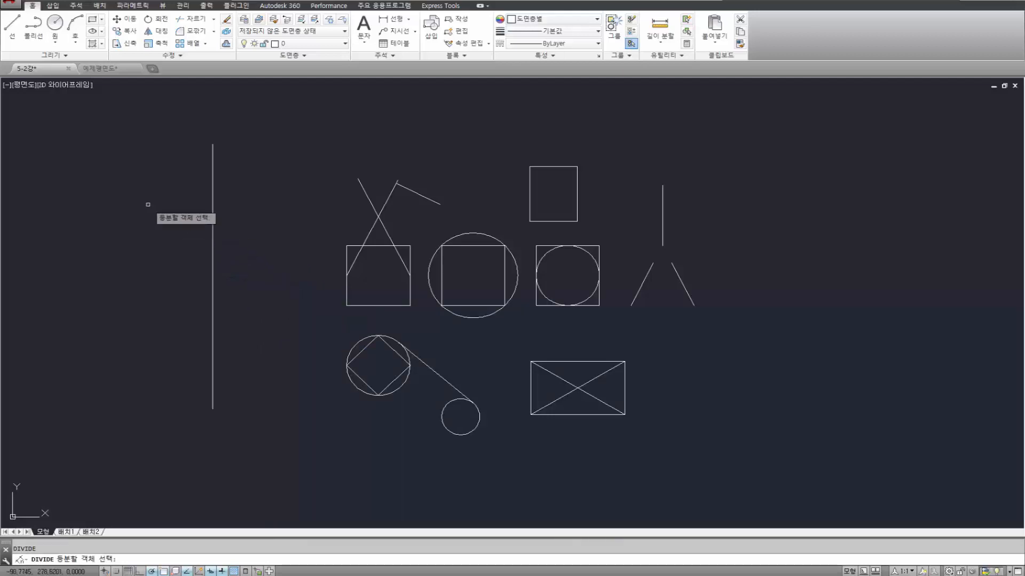
pyautogui.click(212, 262)
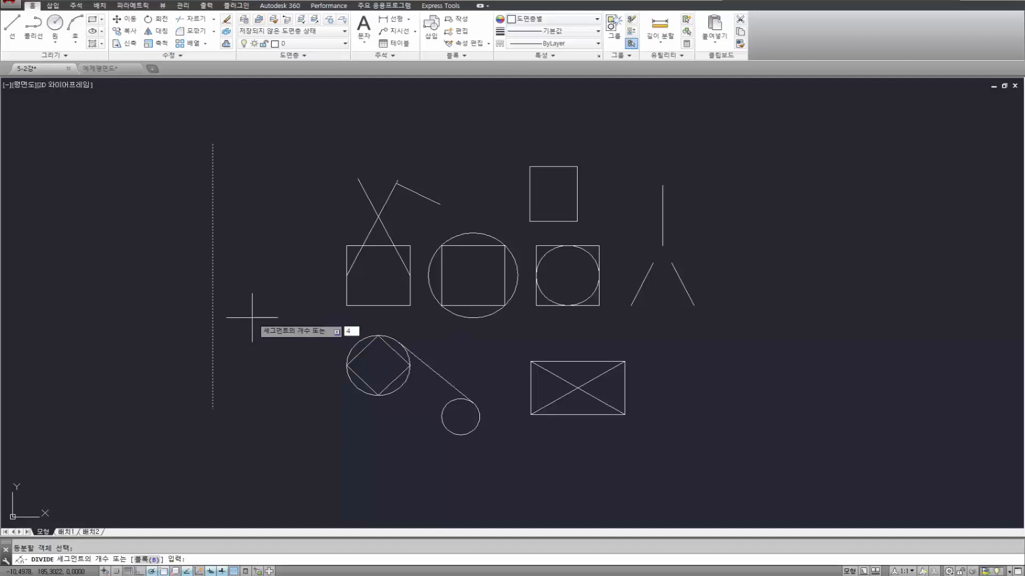
pyautogui.press('Return')
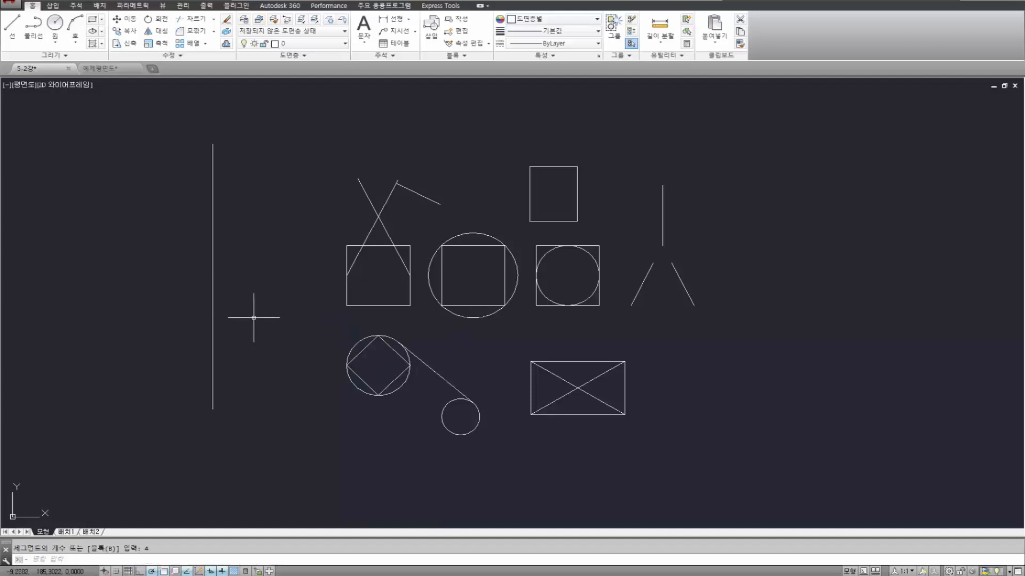
# Examine the division points along the long vertical line by window-selecting them and clearing the selection.
pyautogui.click(156, 169)
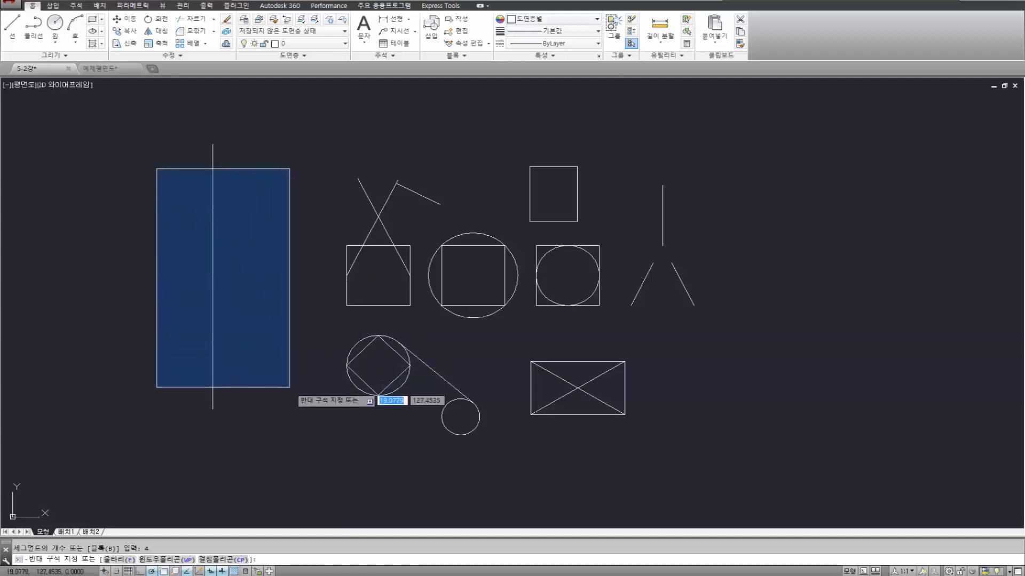
pyautogui.click(289, 387)
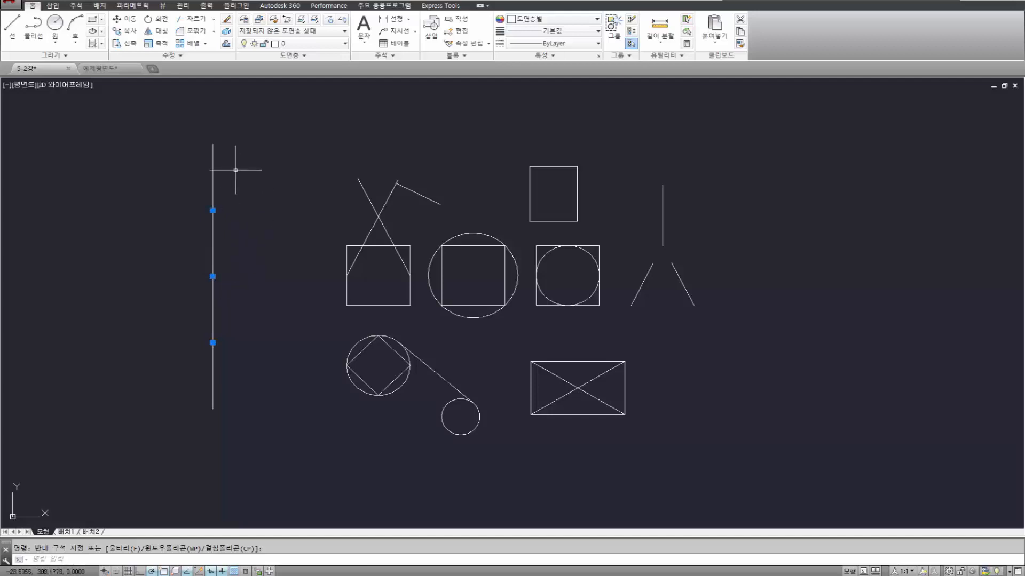
pyautogui.press('Escape')
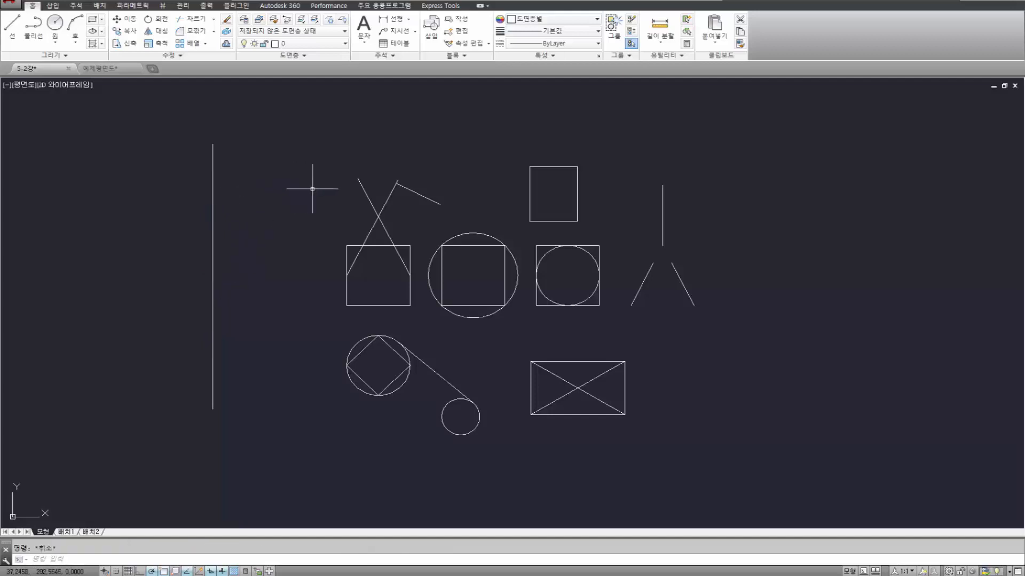
pyautogui.press('Return')
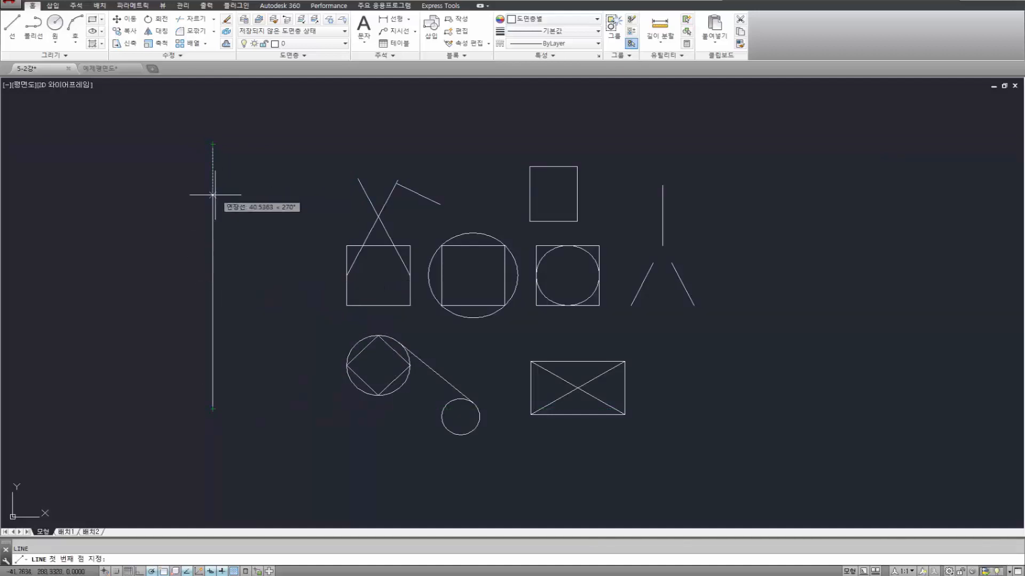
pyautogui.press('Escape')
pyautogui.click(166, 179)
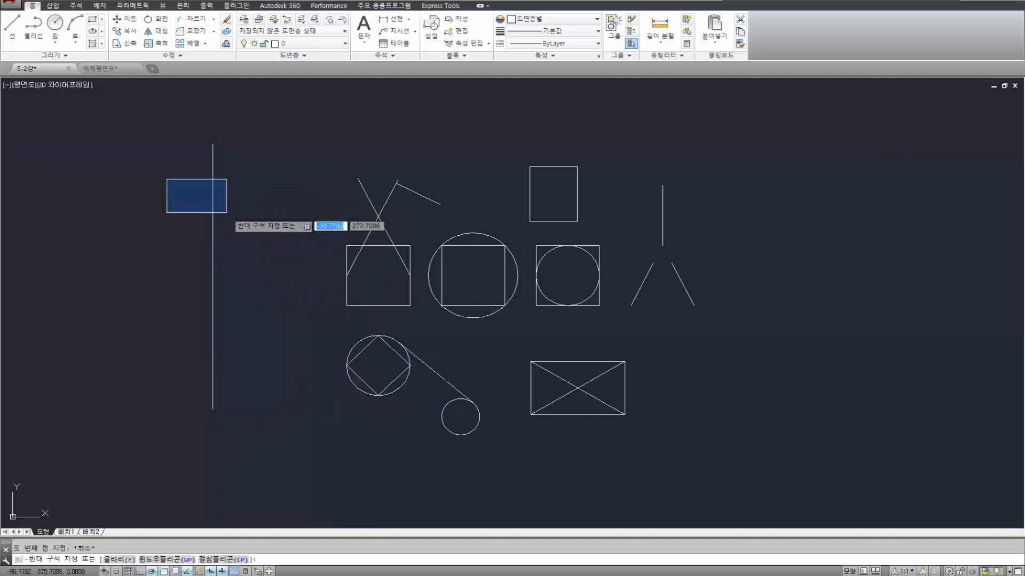
pyautogui.click(283, 362)
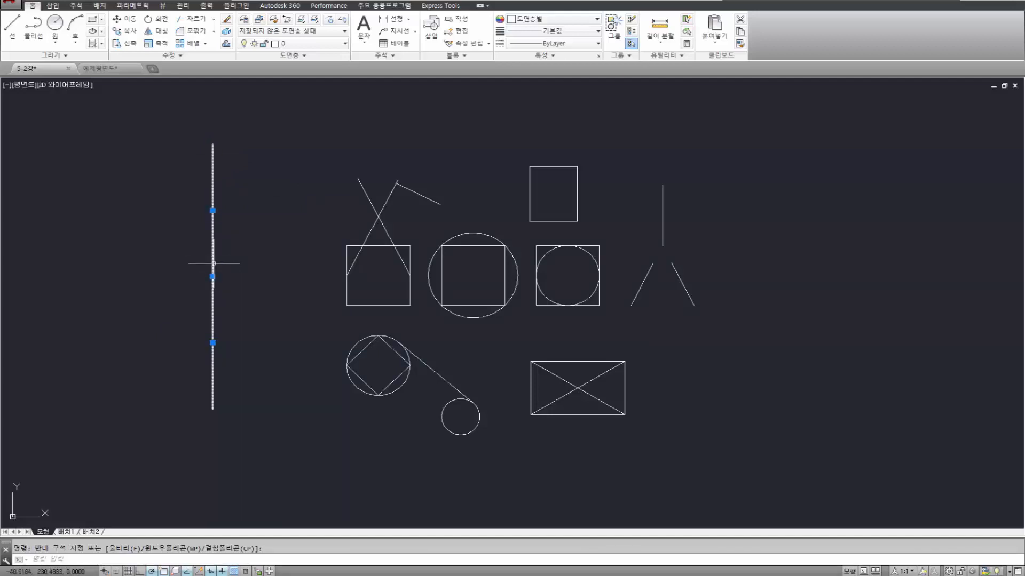
pyautogui.press('Escape')
# Erase the division points on the long vertical line, keeping the line itself.
pyautogui.click(155, 160)
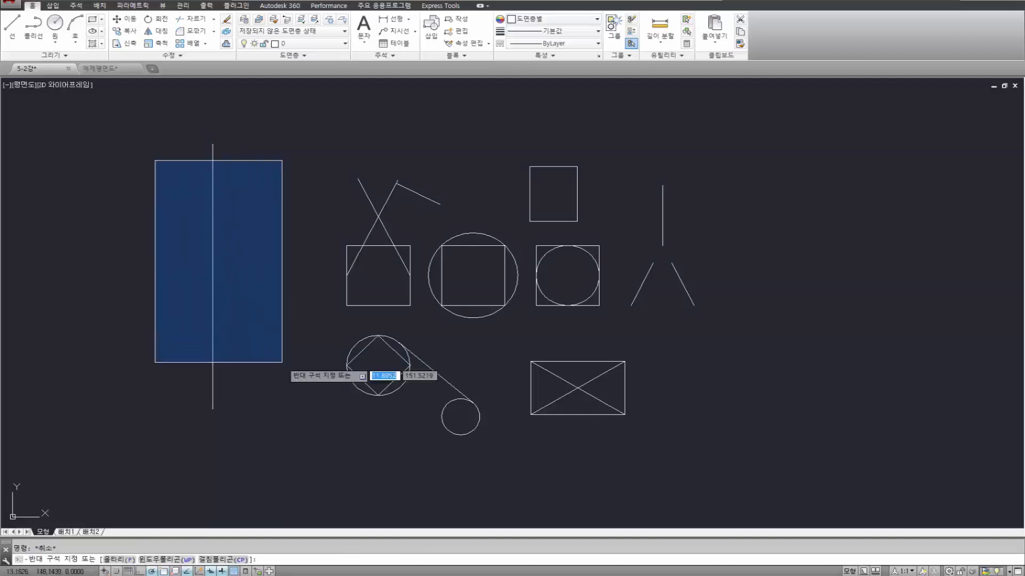
pyautogui.click(287, 395)
pyautogui.press('Delete')
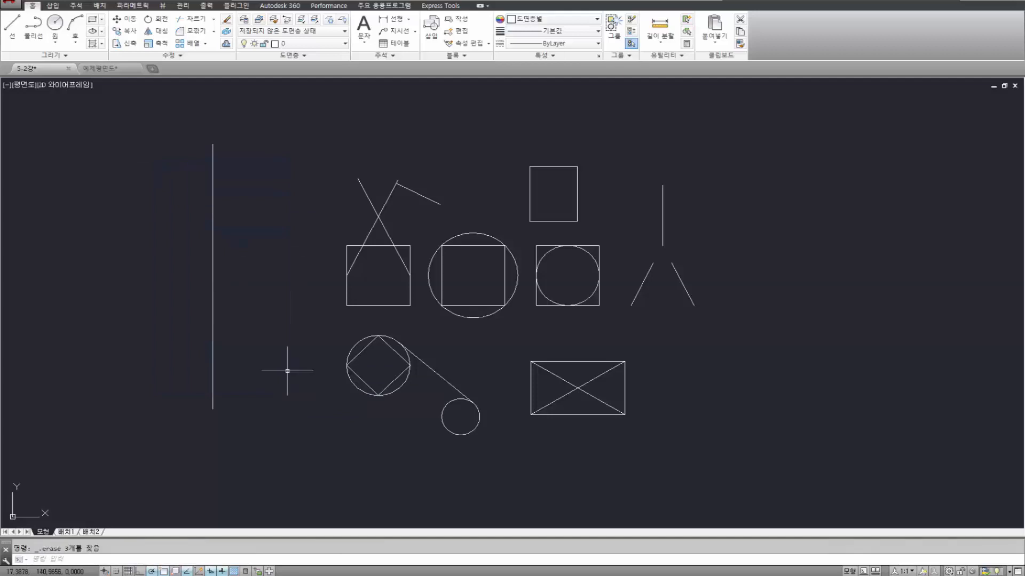
# Divide the long vertical line into 5 equal segments with the DIVIDE command.
pyautogui.write('DIV')
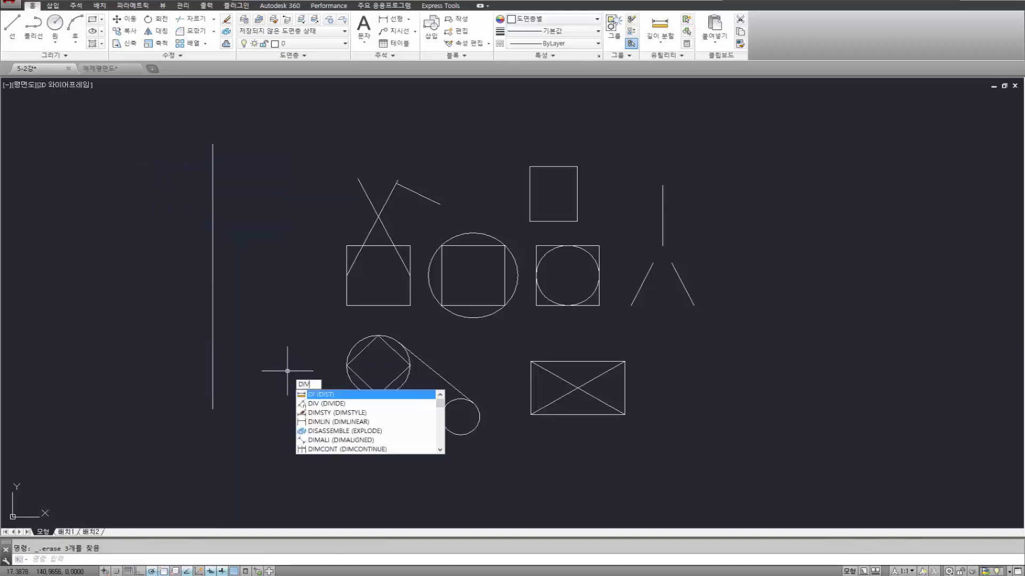
pyautogui.press('Return')
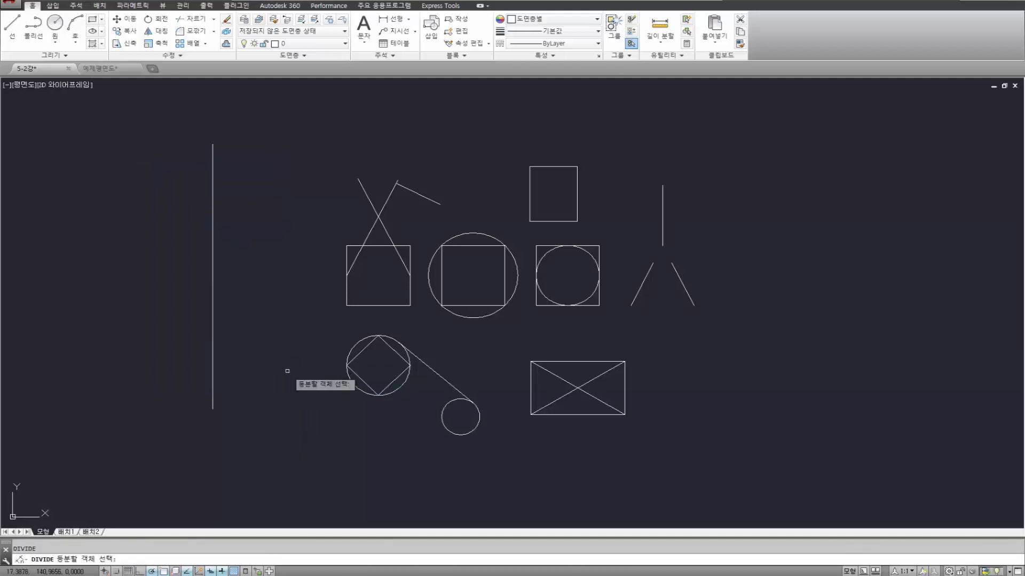
pyautogui.click(211, 276)
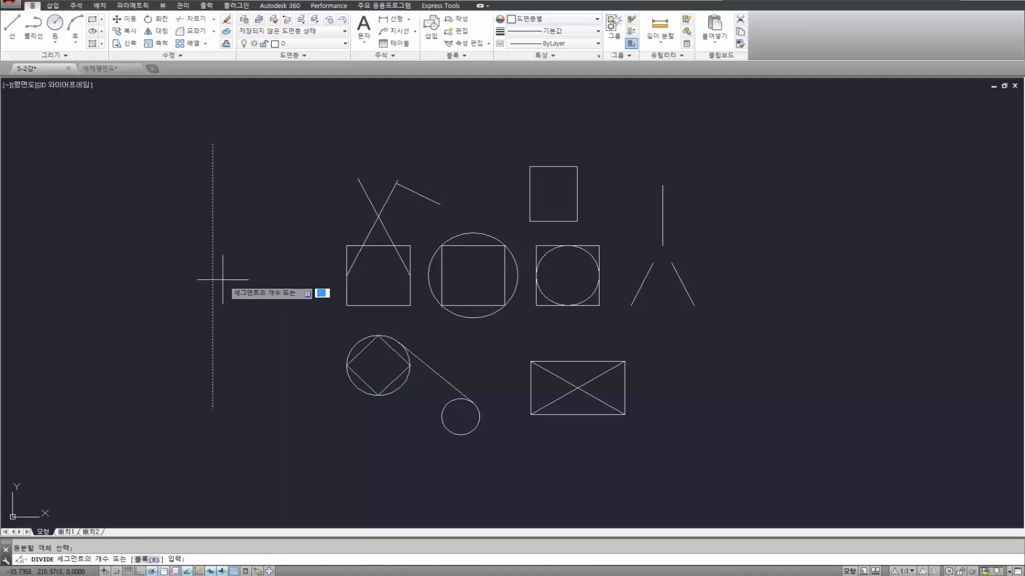
pyautogui.press('Return')
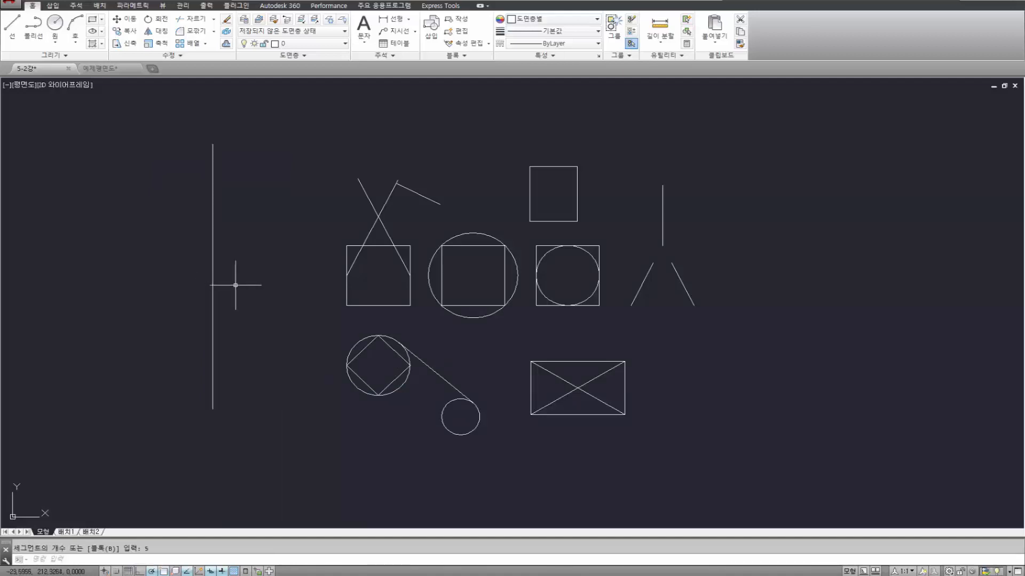
# Examine the five-segment division points and the vertical line by selecting each and clearing the selection.
pyautogui.click(178, 168)
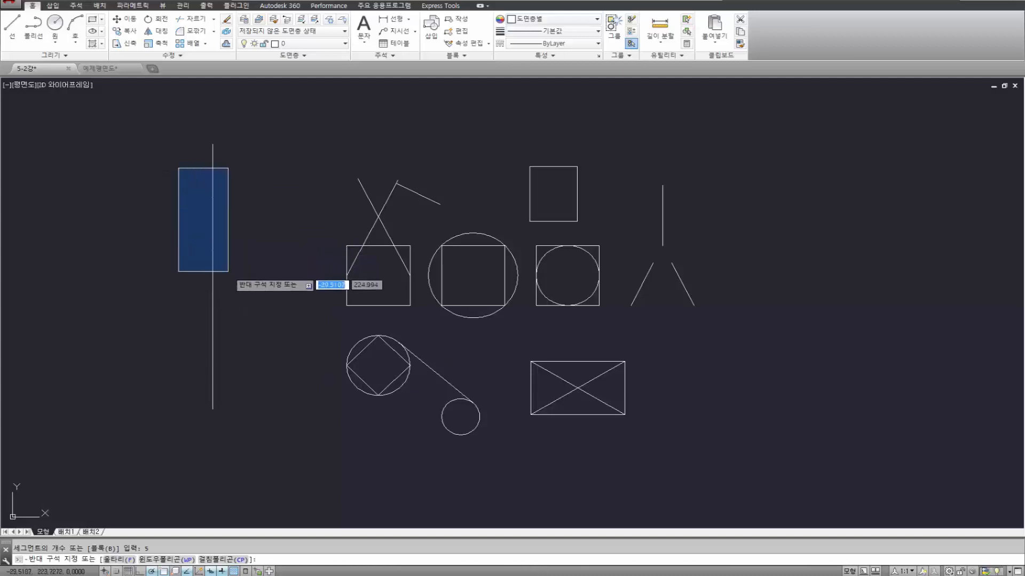
pyautogui.click(251, 381)
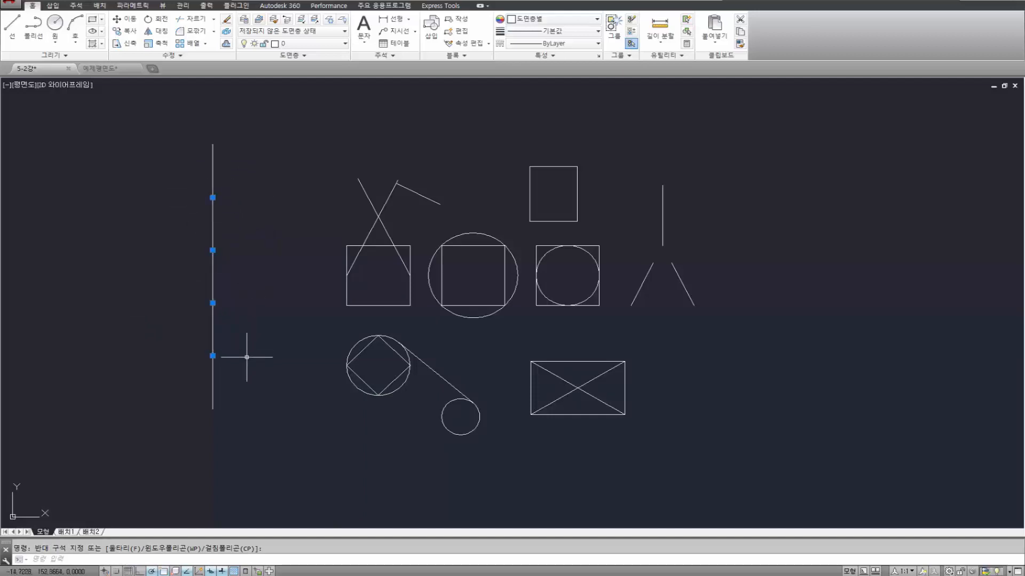
pyautogui.click(213, 162)
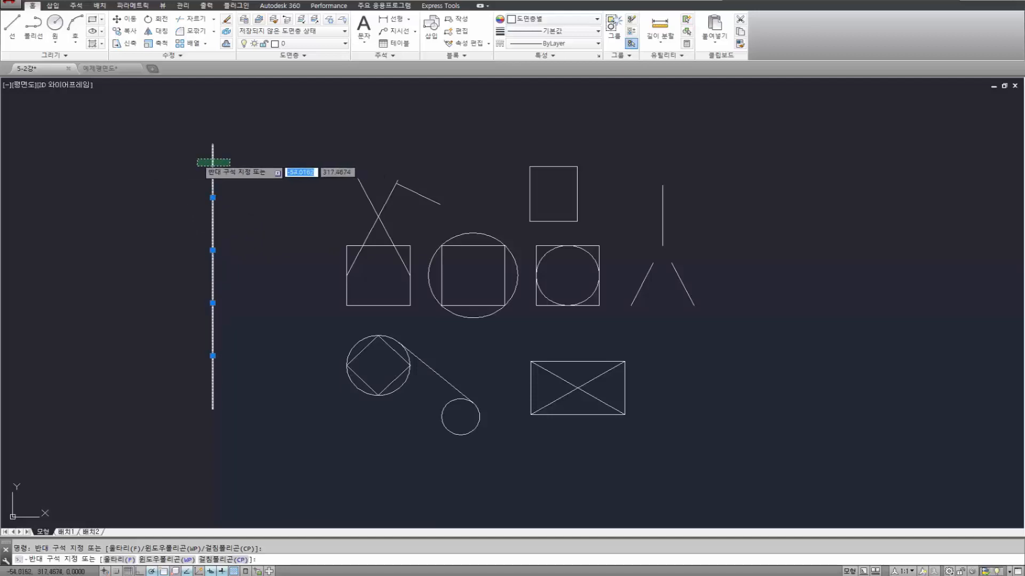
pyautogui.press('Escape')
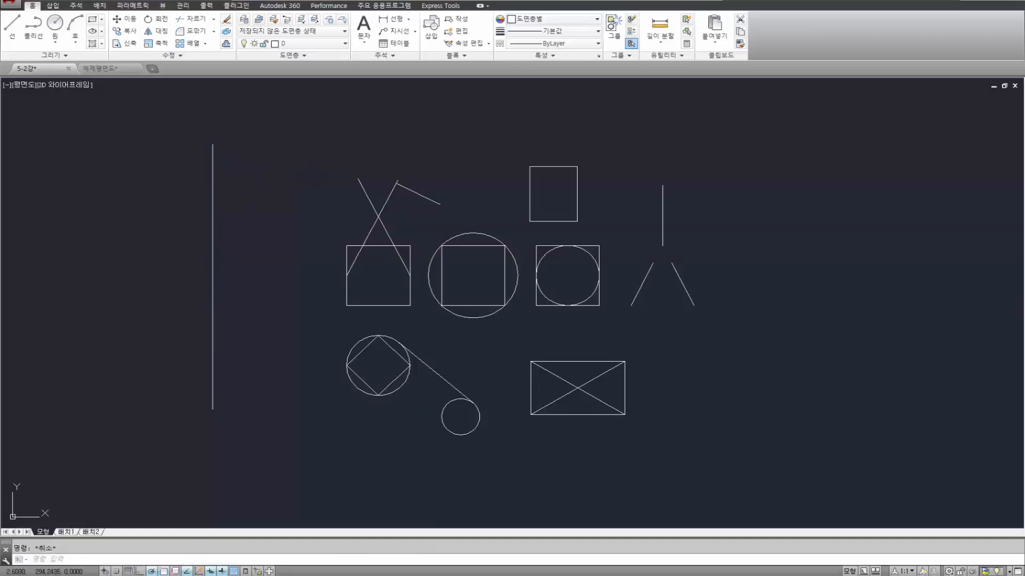
pyautogui.click(266, 186)
pyautogui.click(201, 151)
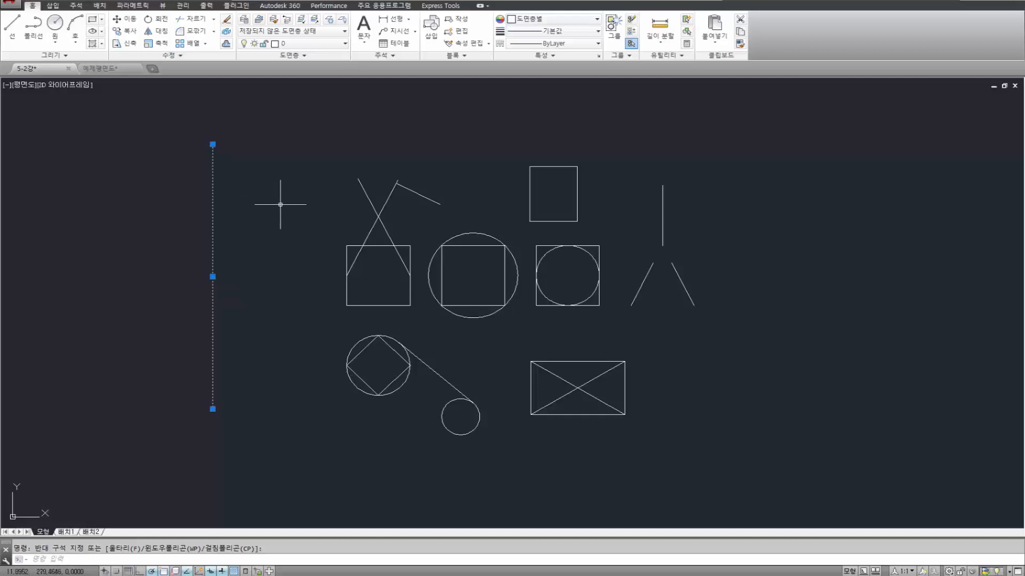
pyautogui.press('Escape')
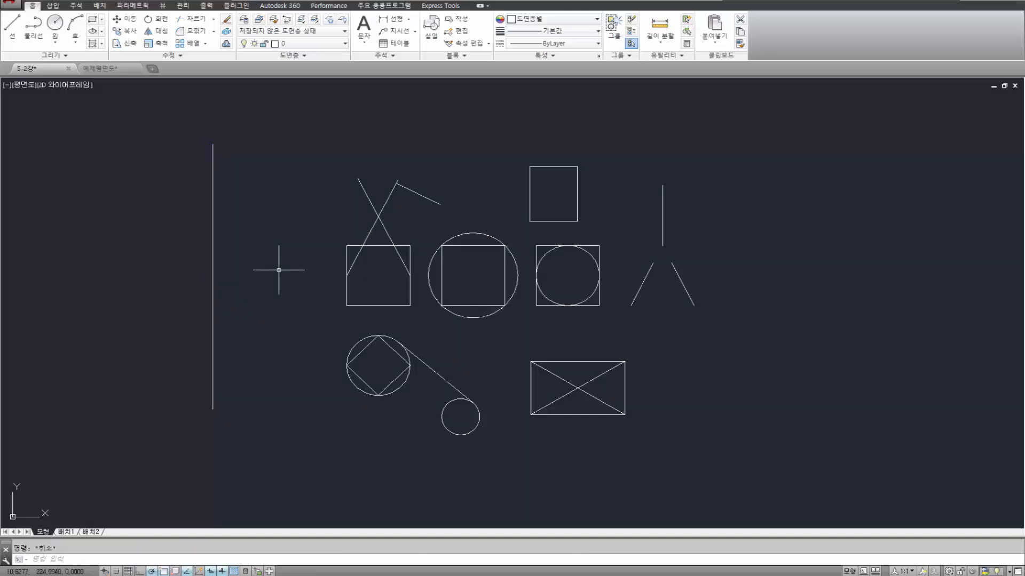
# Start a line and examine the running object snap modes, including Node, in the drafting settings.
pyautogui.write('l')
pyautogui.press('Return')
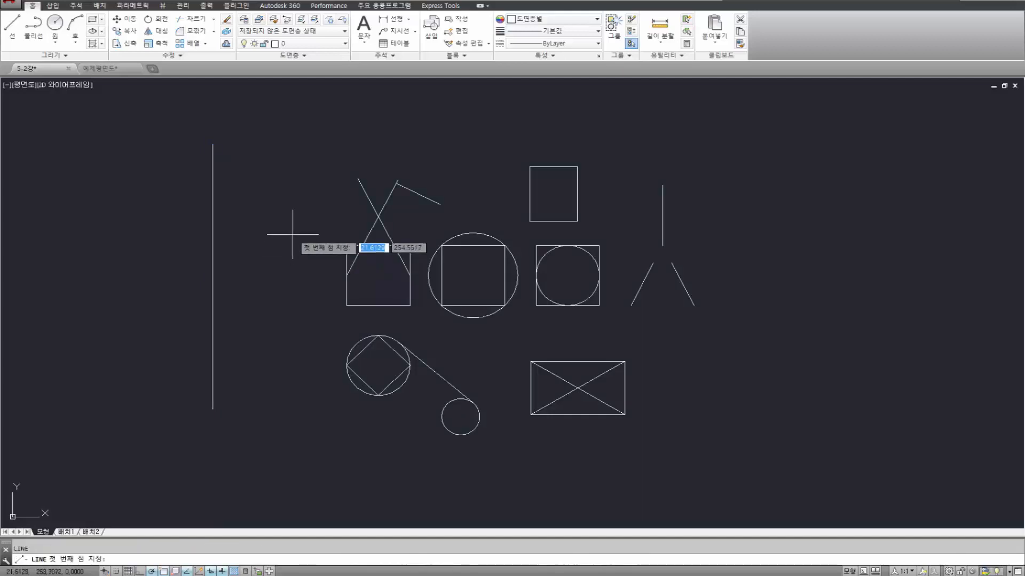
pyautogui.keyDown('shift'); pyautogui.rightClick(293, 231); pyautogui.keyUp('shift')
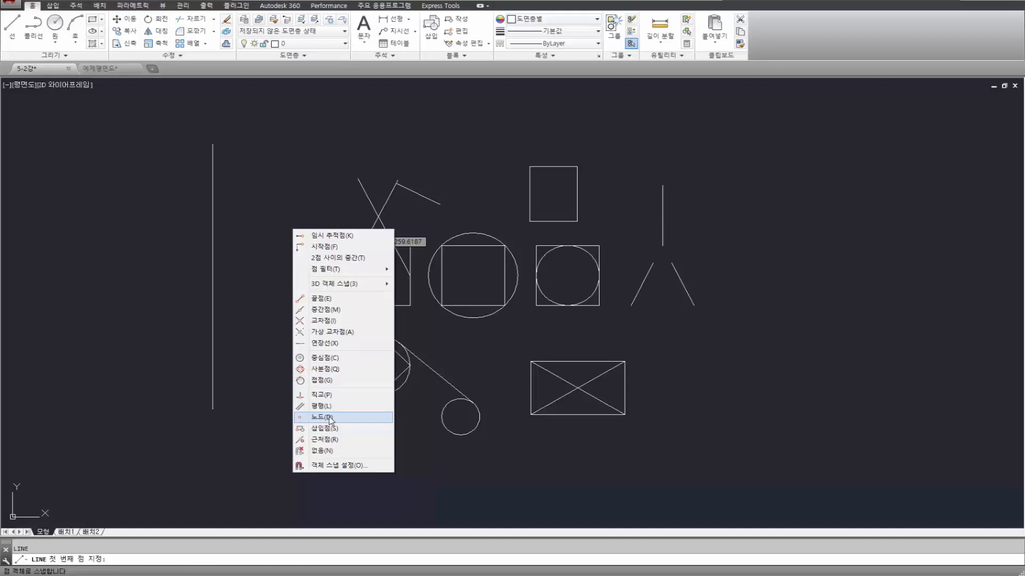
pyautogui.click(365, 464)
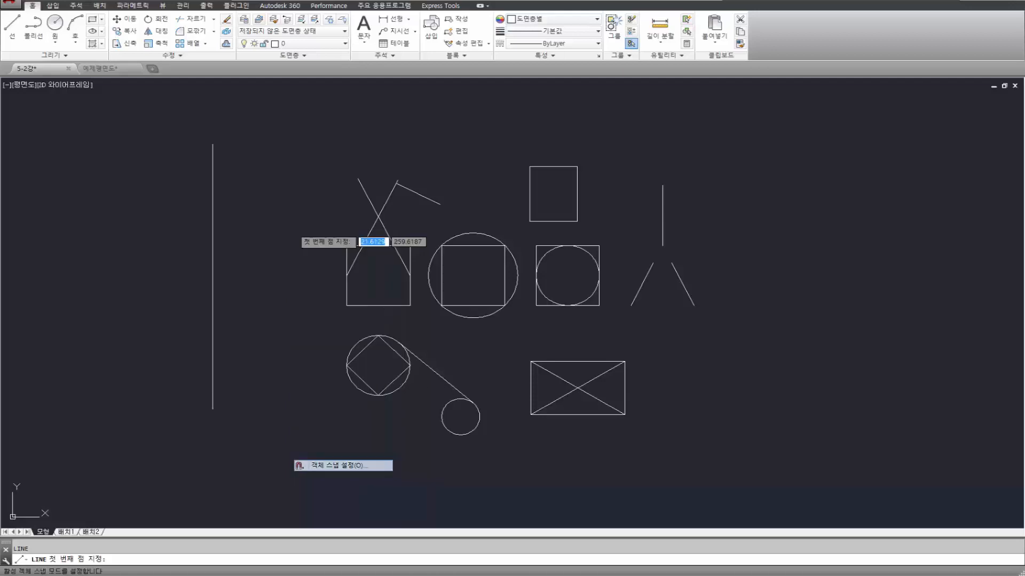
pyautogui.click(430, 251)
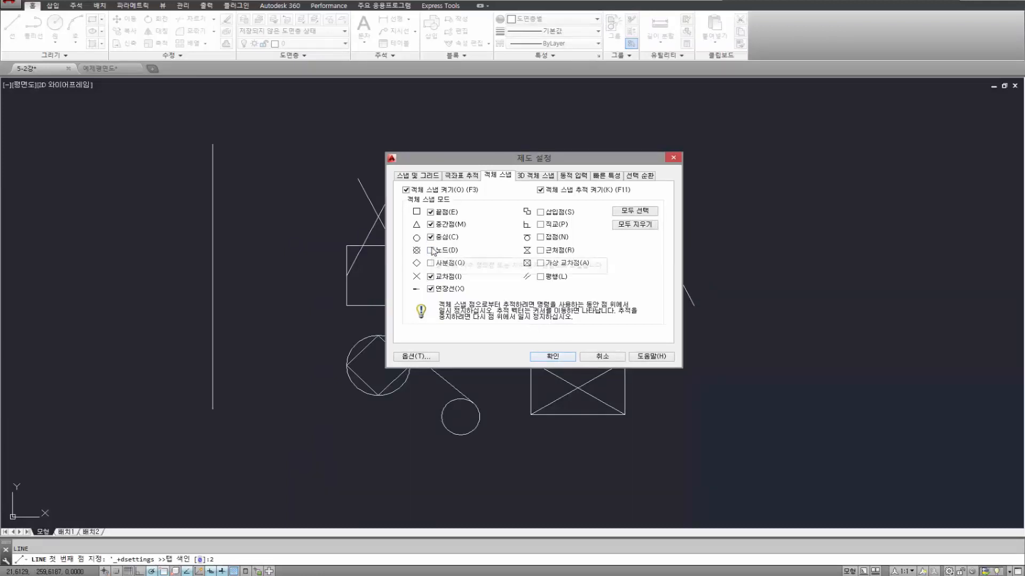
pyautogui.click(552, 356)
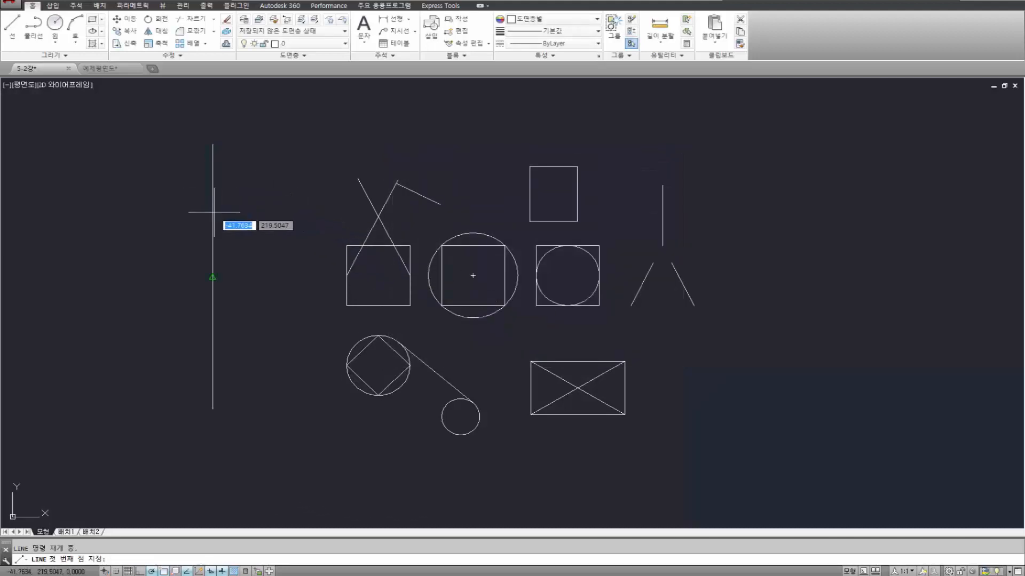
pyautogui.keyDown('shift'); pyautogui.rightClick(286, 212); pyautogui.keyUp('shift')
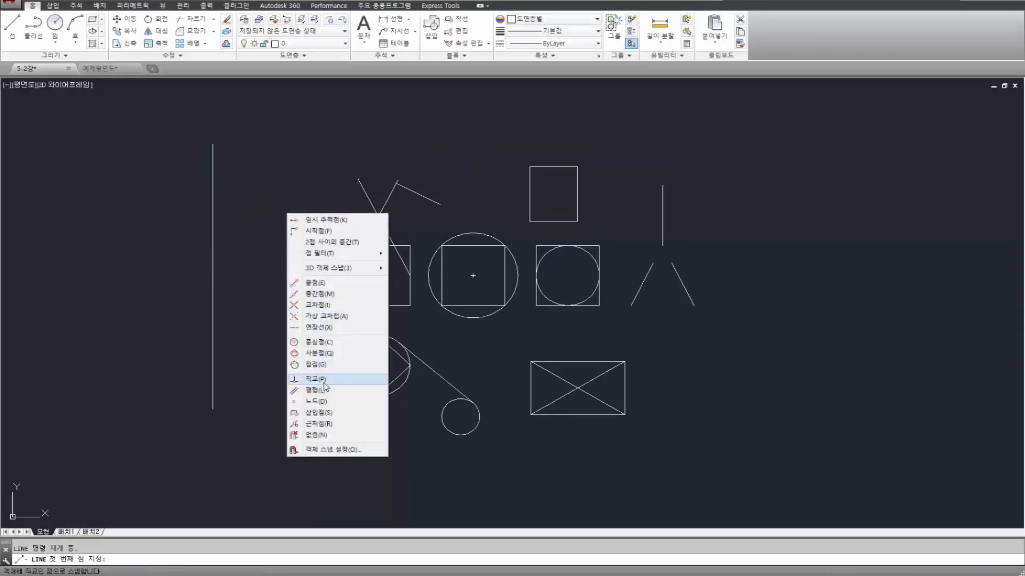
pyautogui.click(331, 450)
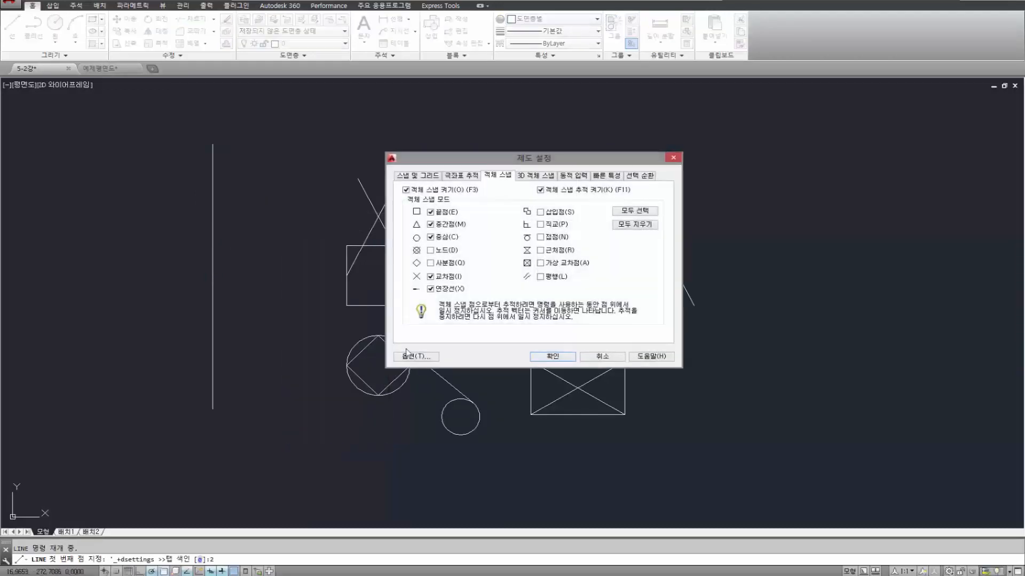
pyautogui.click(549, 357)
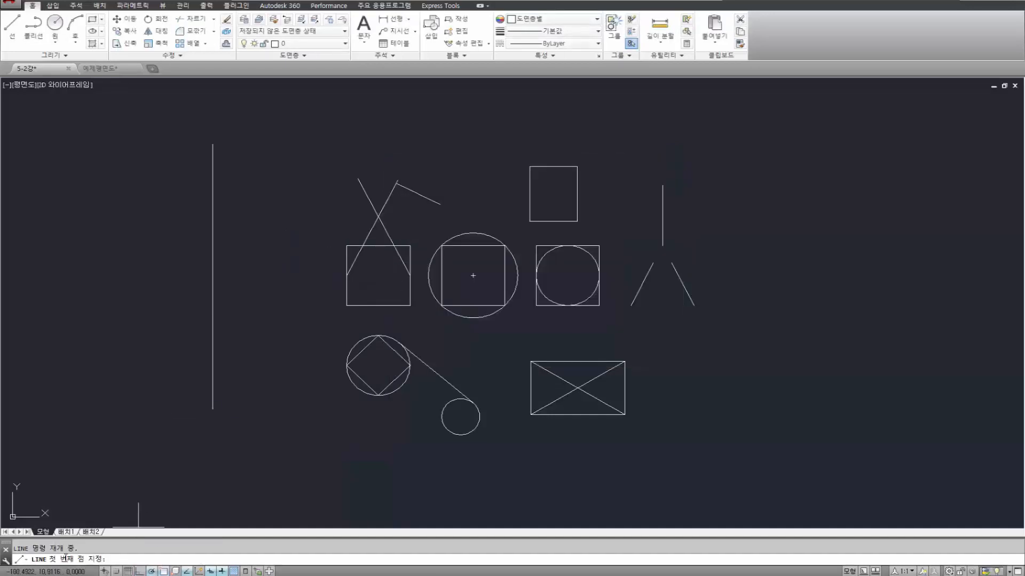
# Draw a horizontal line from the topmost division point of the long vertical line, using the Node snap, across and beyond the sample shapes.
pyautogui.keyDown('shift'); pyautogui.rightClick(299, 223); pyautogui.keyUp('shift')
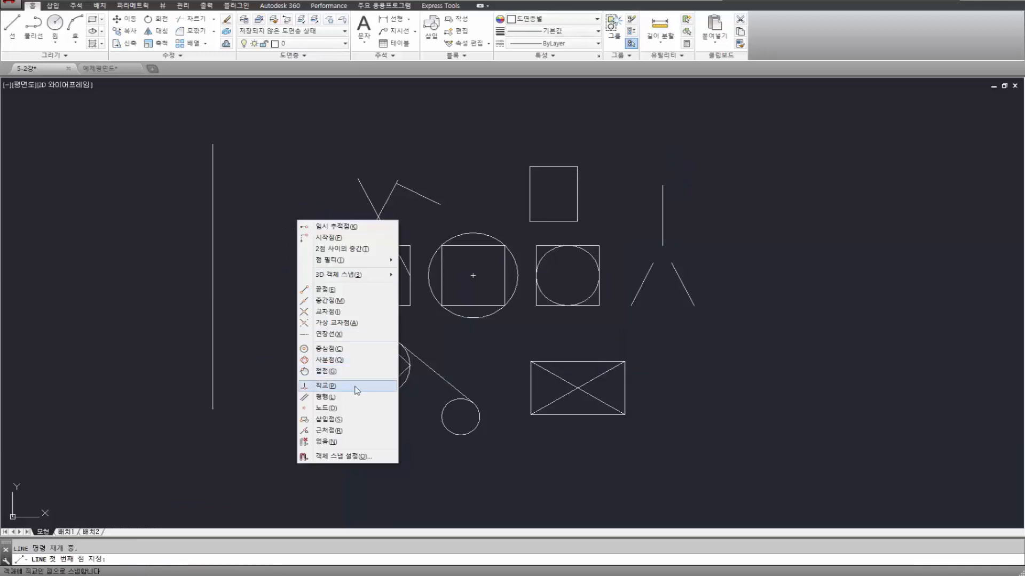
pyautogui.click(335, 409)
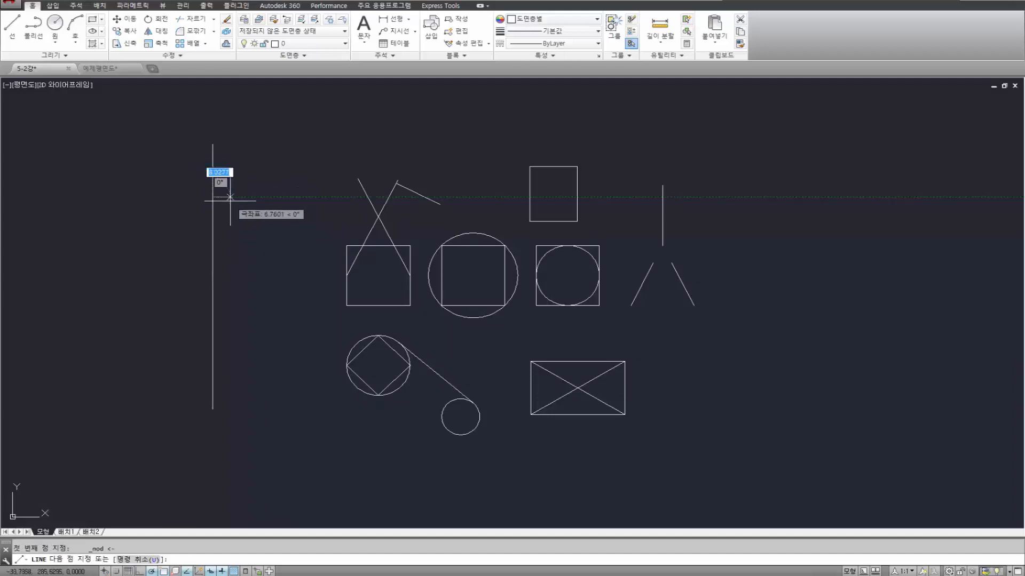
pyautogui.click(213, 197)
pyautogui.click(752, 197)
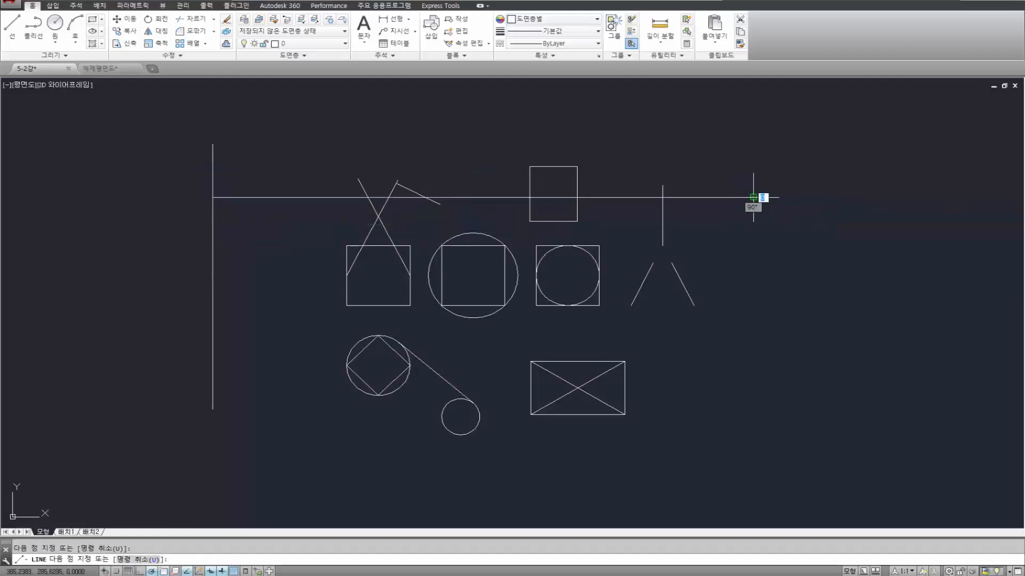
pyautogui.press('Return')
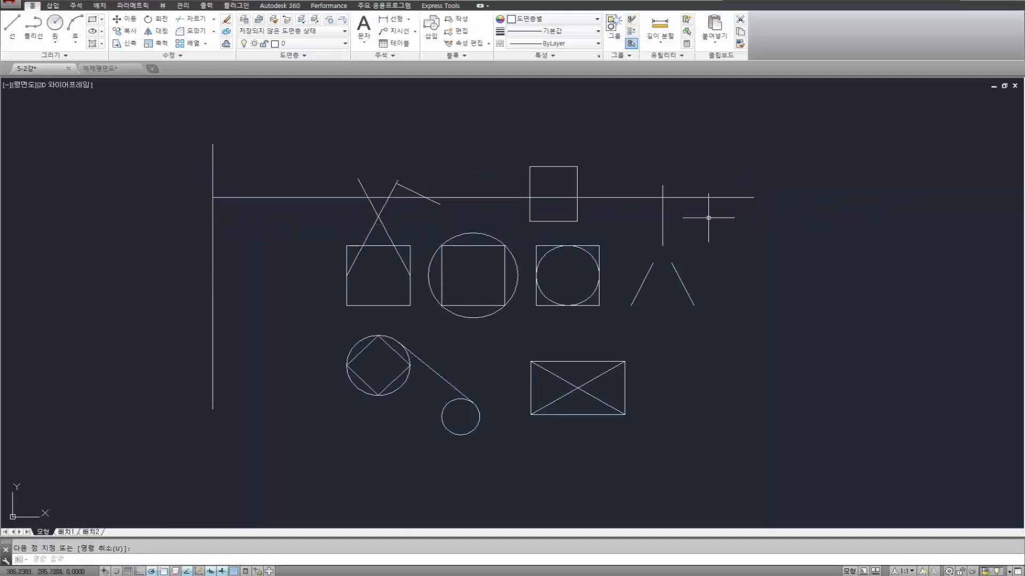
# Try applying the one-time Node snap to the first point of a new line.
pyautogui.press('Return')
pyautogui.keyDown('shift'); pyautogui.rightClick(286, 251); pyautogui.keyUp('shift')
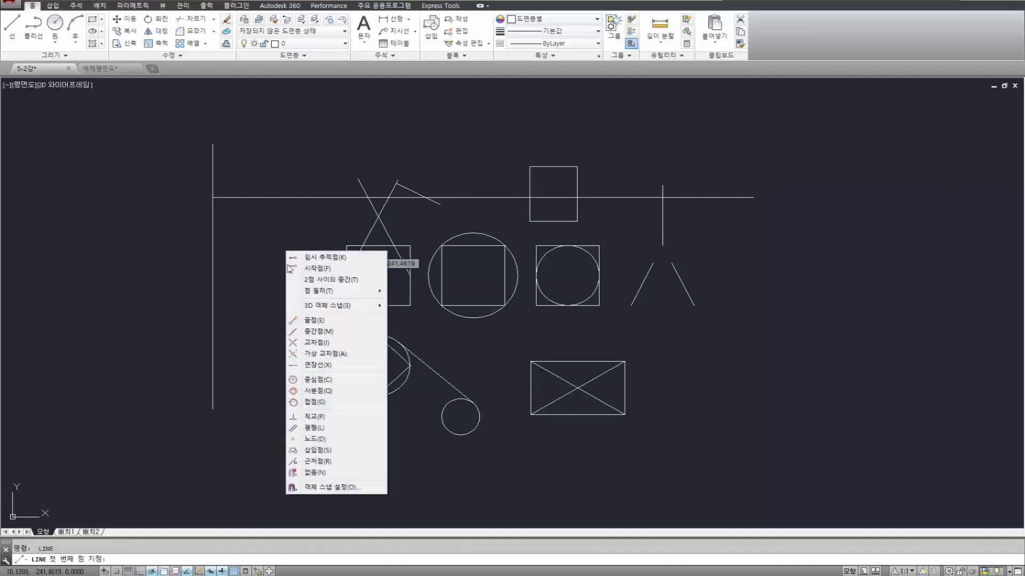
pyautogui.click(328, 440)
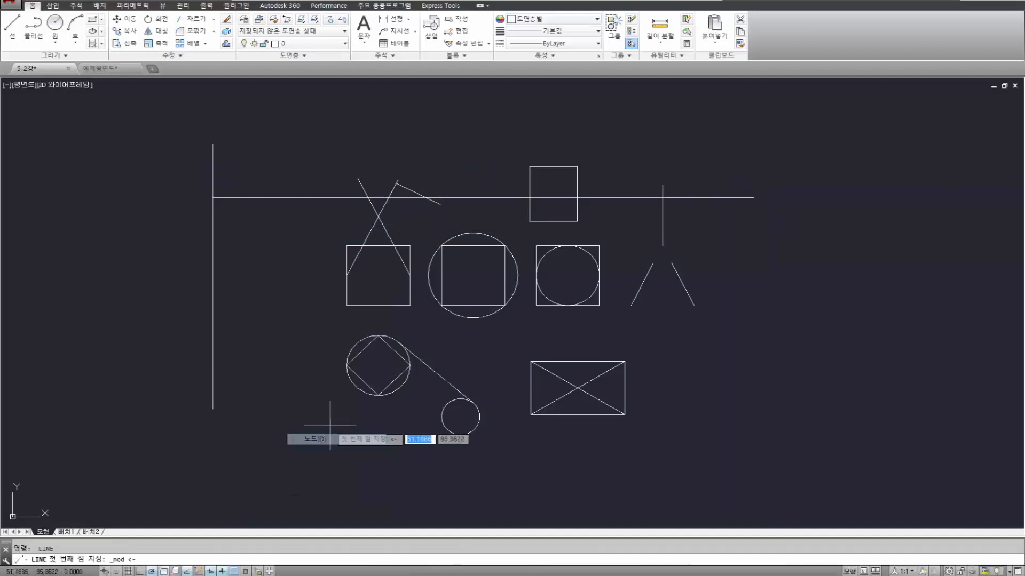
pyautogui.keyDown('shift'); pyautogui.rightClick(306, 285); pyautogui.keyUp('shift')
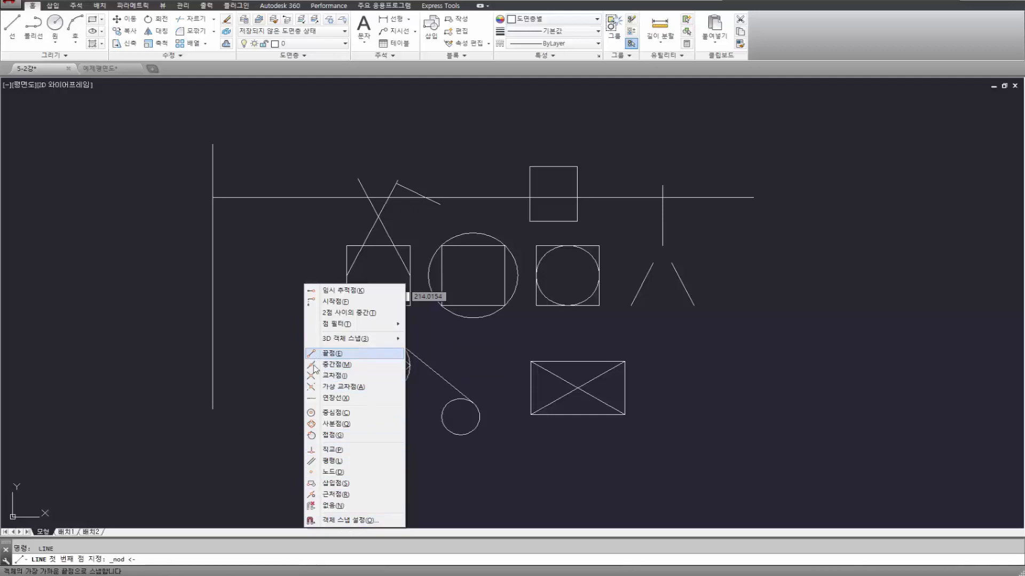
pyautogui.click(311, 476)
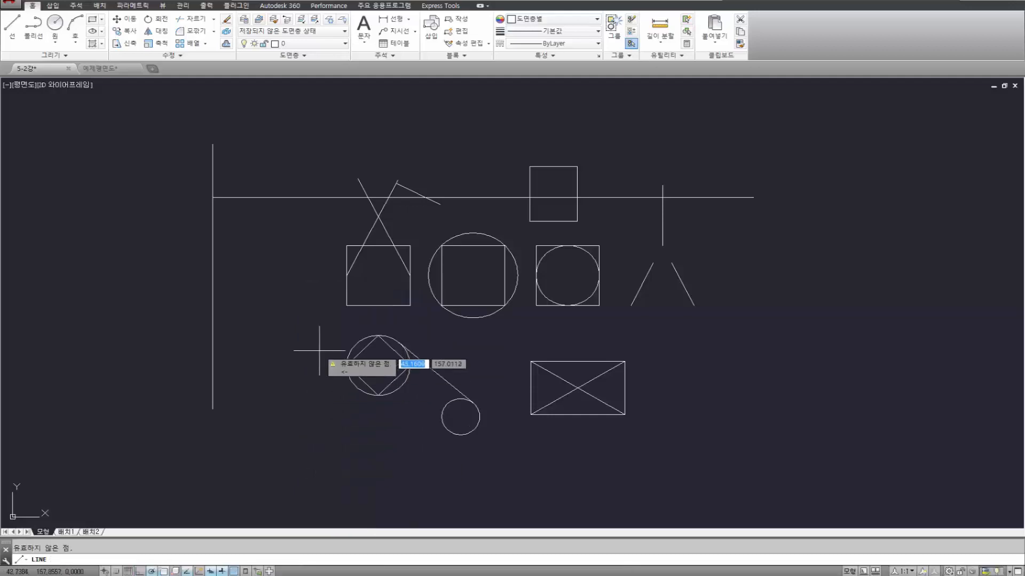
# Compare the Node option in the one-time snap list with the Node mode in the object snap settings.
pyautogui.keyDown('shift'); pyautogui.rightClick(274, 287); pyautogui.keyUp('shift')
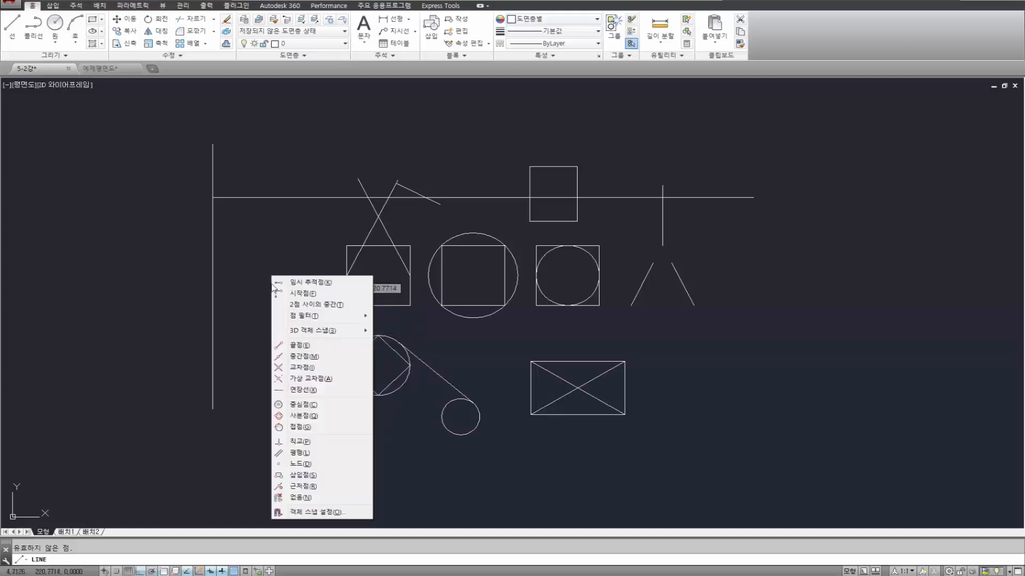
pyautogui.click(336, 512)
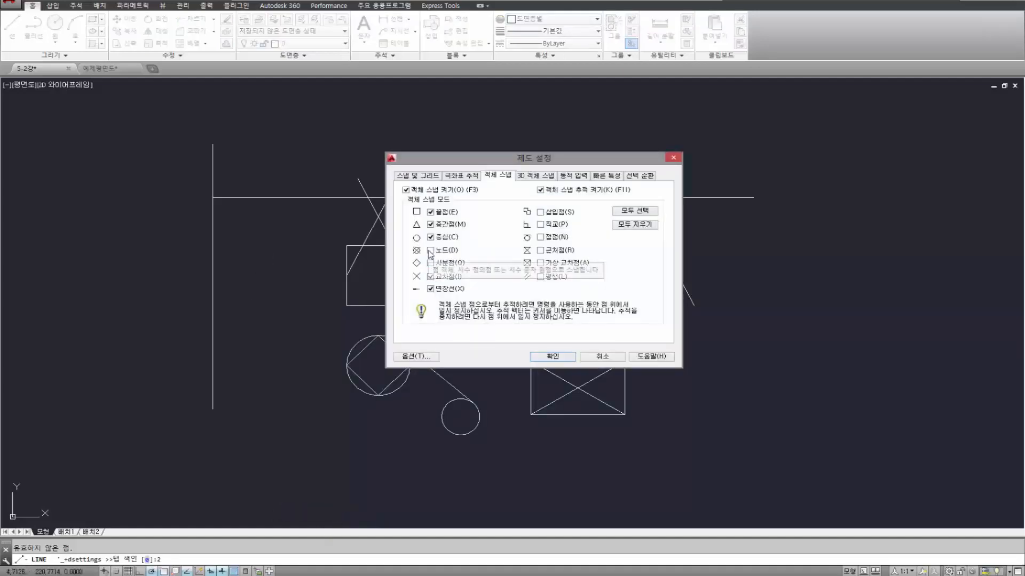
pyautogui.click(603, 359)
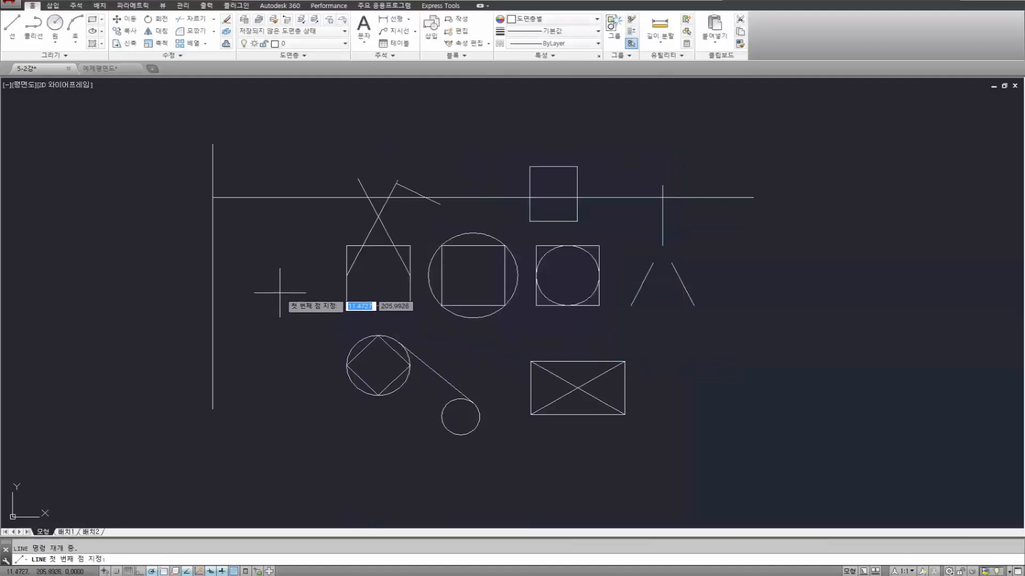
pyautogui.keyDown('shift'); pyautogui.rightClick(281, 267); pyautogui.keyUp('shift')
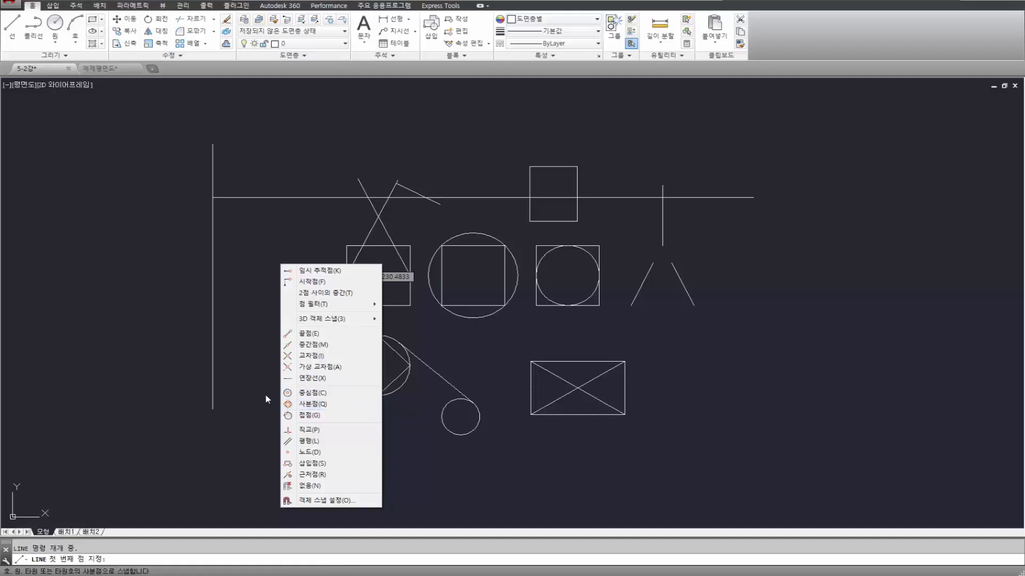
pyautogui.click(338, 501)
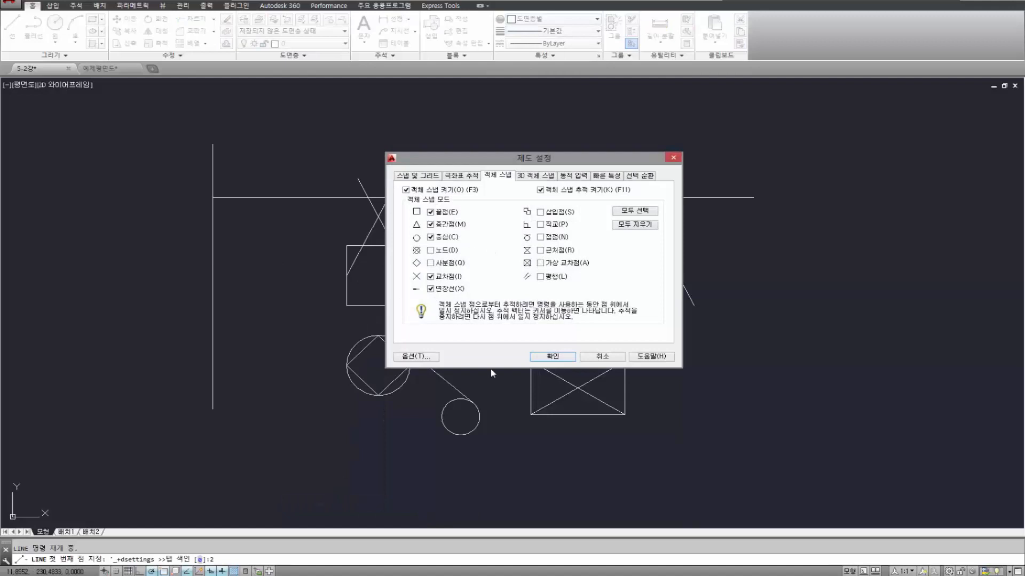
pyautogui.click(553, 357)
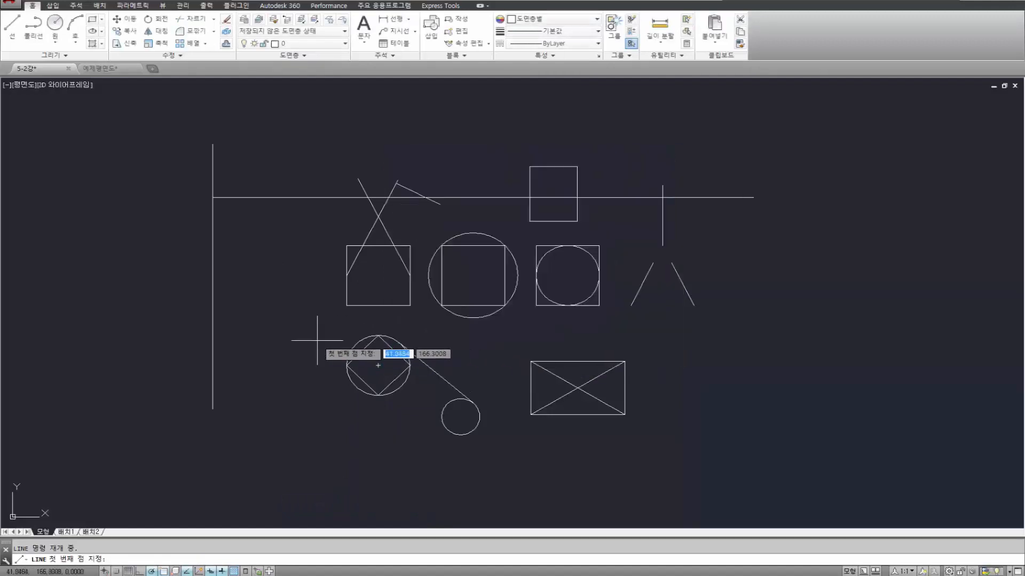
# Draw a horizontal line from the second division point using the Node snap, ending in line with the end of the line above.
pyautogui.keyDown('shift'); pyautogui.rightClick(314, 348); pyautogui.keyUp('shift')
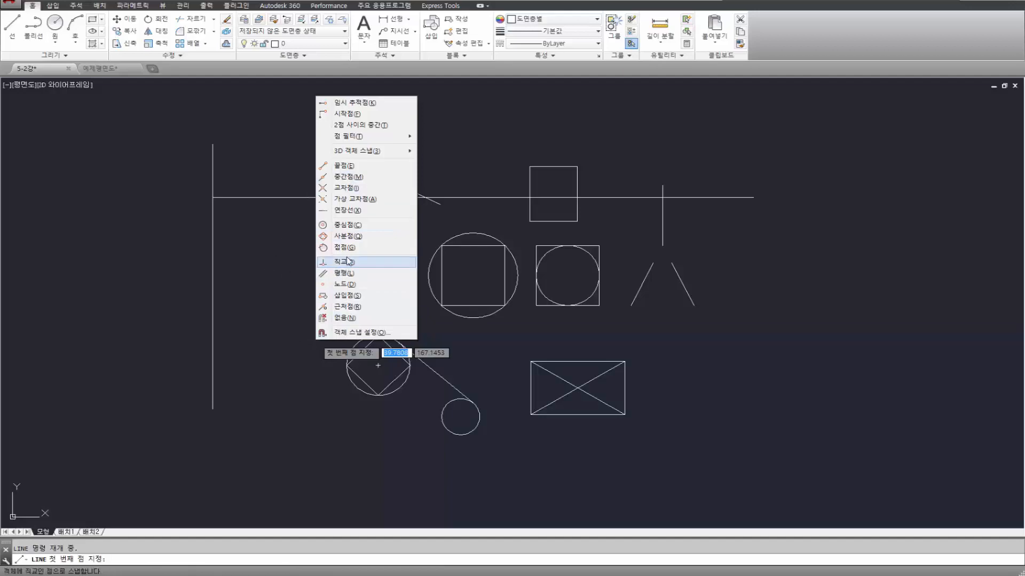
pyautogui.click(345, 285)
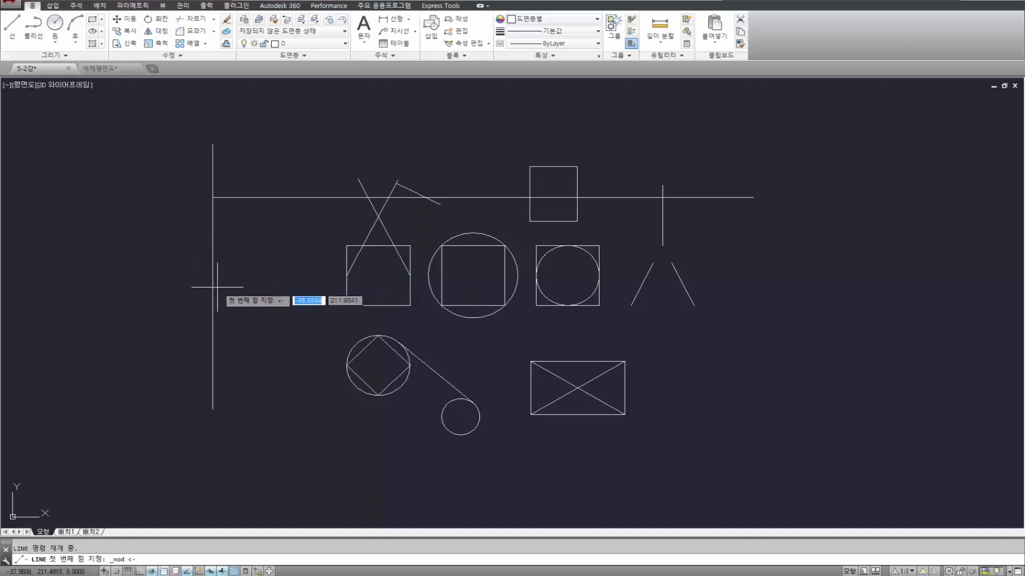
pyautogui.click(212, 250)
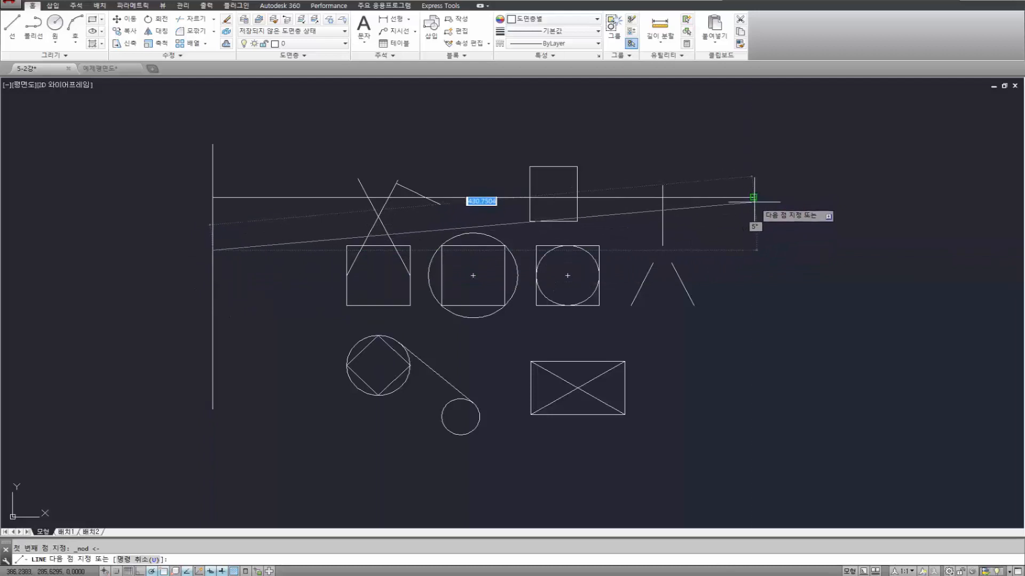
pyautogui.click(752, 251)
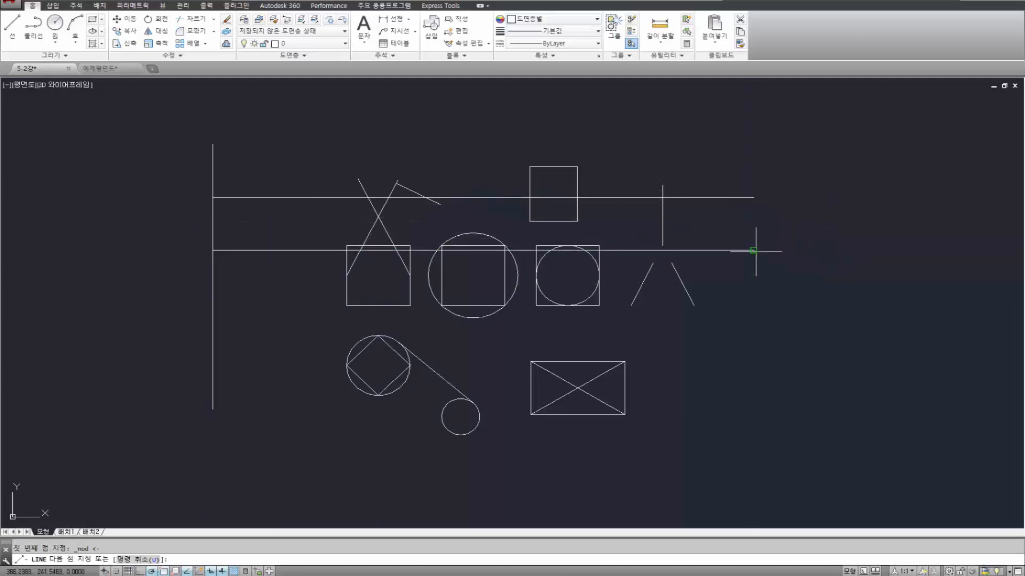
pyautogui.press('Return')
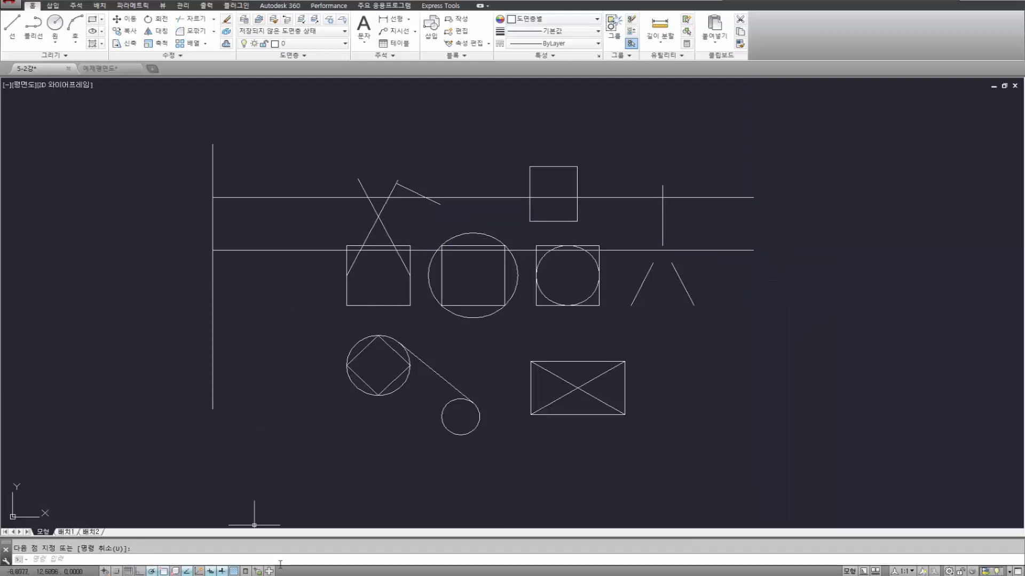
# Draw a third horizontal line from the third division point using the Node snap, ending flush with the two lines above.
pyautogui.keyDown('shift'); pyautogui.rightClick(278, 303); pyautogui.keyUp('shift')
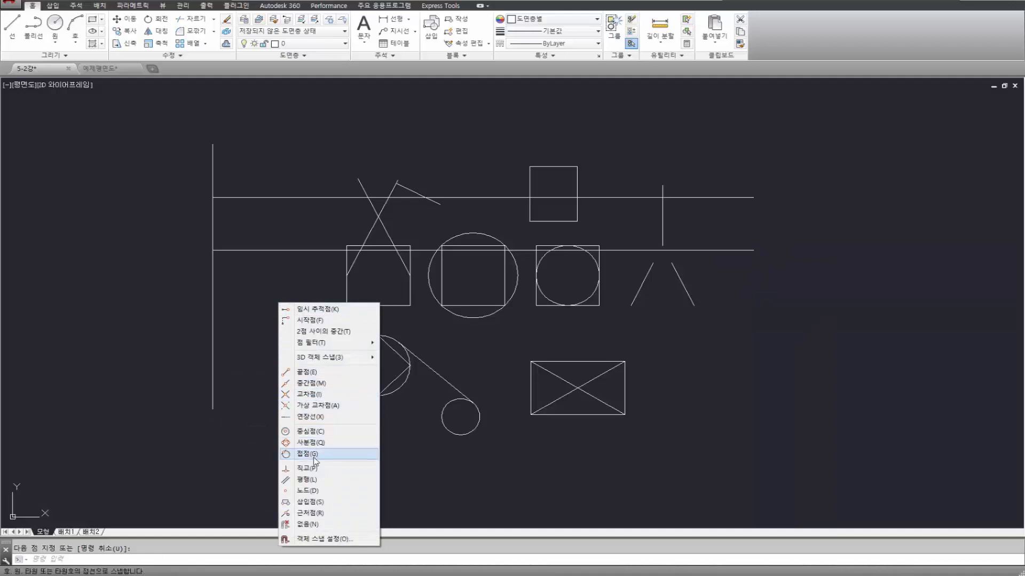
pyautogui.click(235, 298)
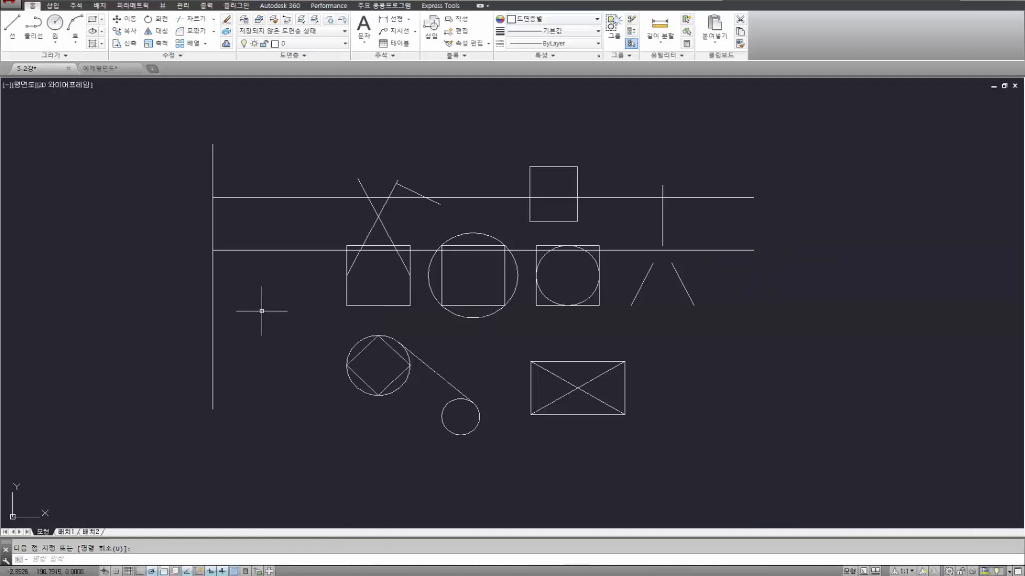
pyautogui.press('space')
pyautogui.keyDown('shift'); pyautogui.rightClick(262, 311); pyautogui.keyUp('shift')
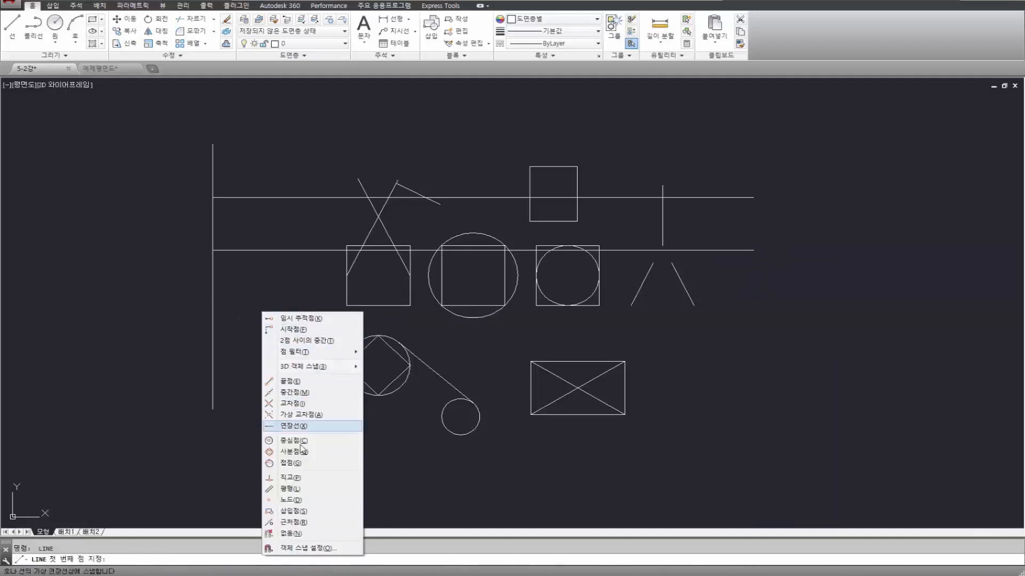
pyautogui.click(297, 501)
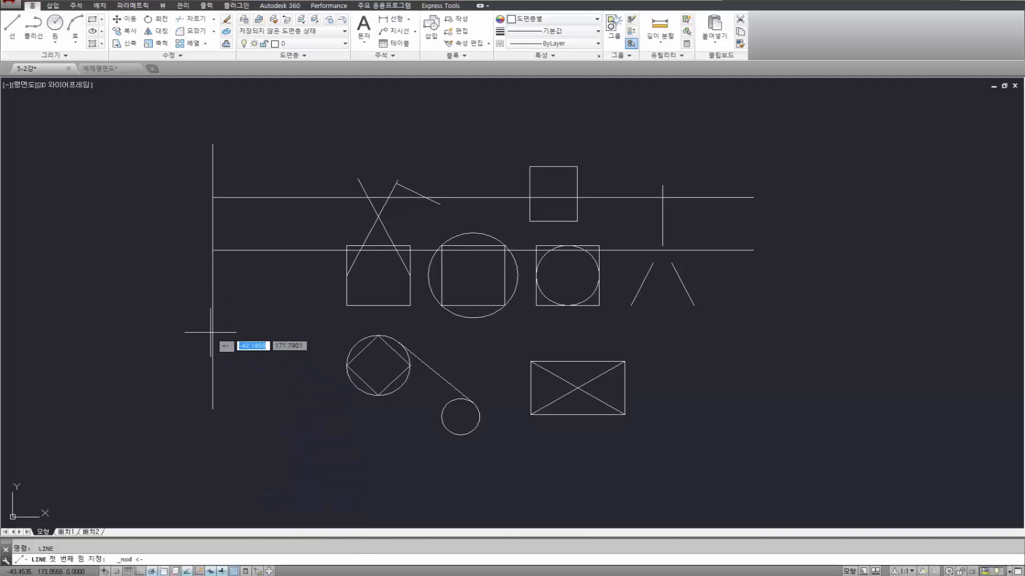
pyautogui.click(218, 303)
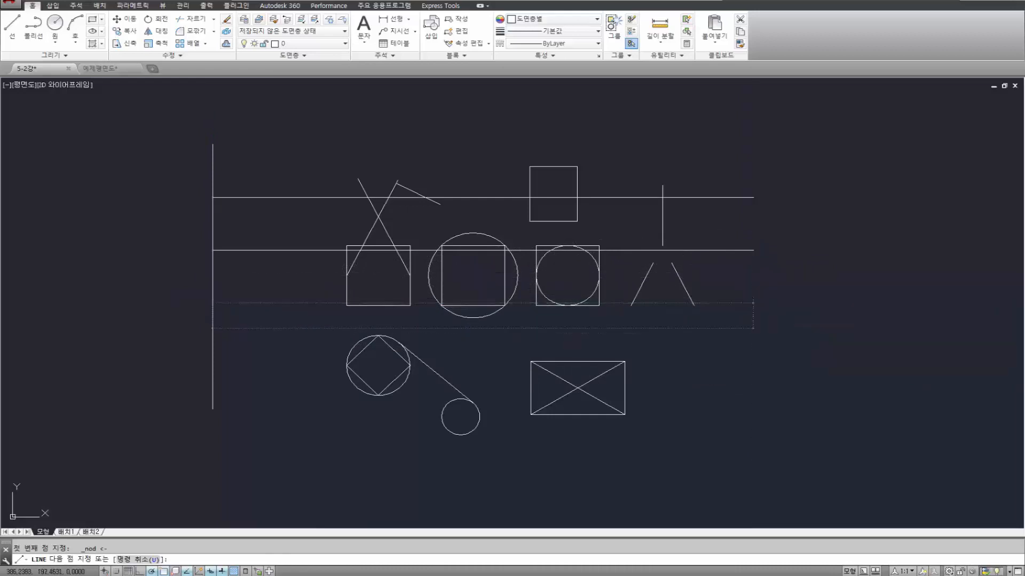
pyautogui.click(753, 303)
pyautogui.press('Escape')
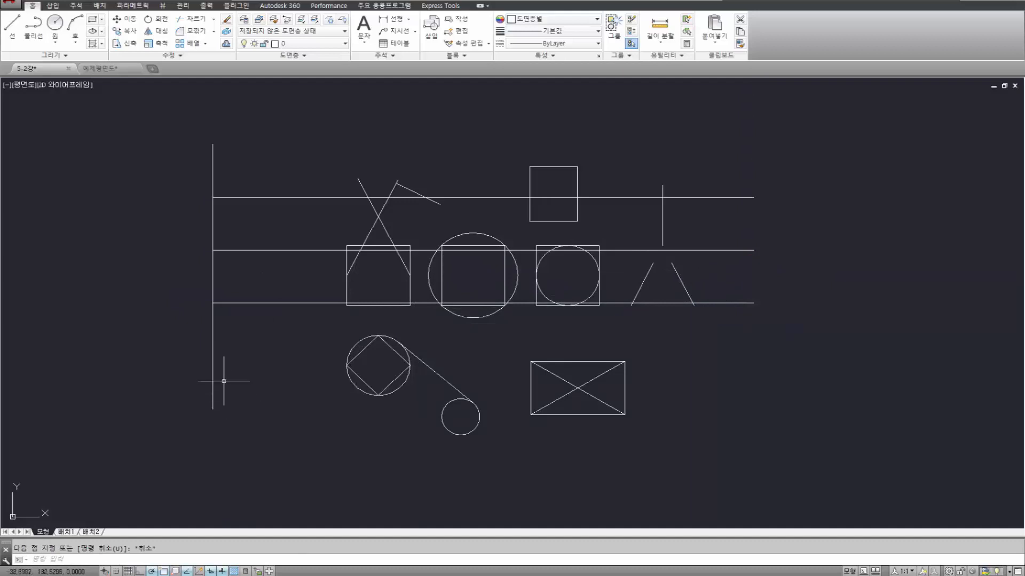
# Draw a 400-unit horizontal line from the fourth division point of the vertical line using the one-time Node snap.
pyautogui.keyDown('shift'); pyautogui.rightClick(267, 332); pyautogui.keyUp('shift')
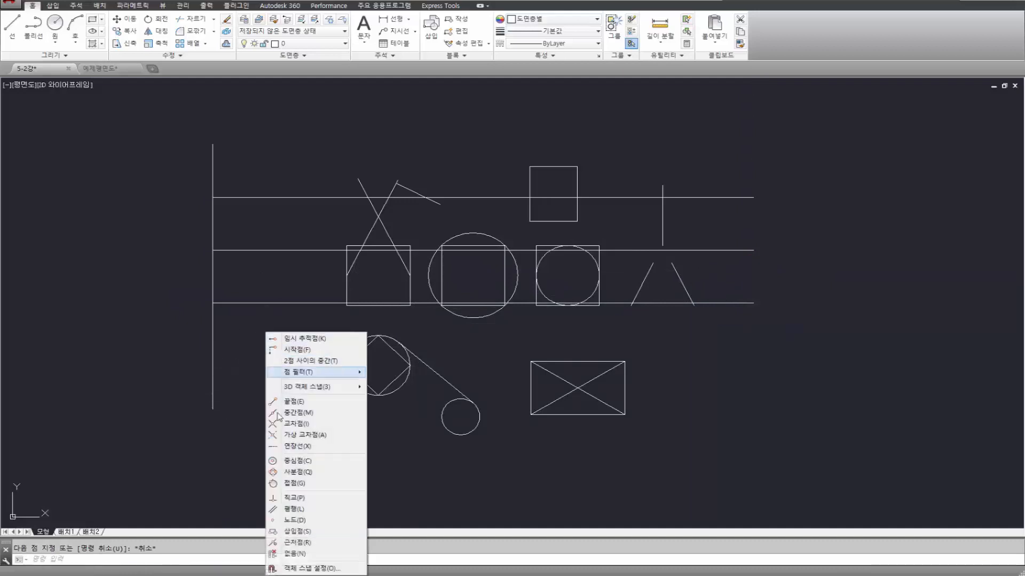
pyautogui.click(294, 520)
pyautogui.write('l')
pyautogui.press('Return')
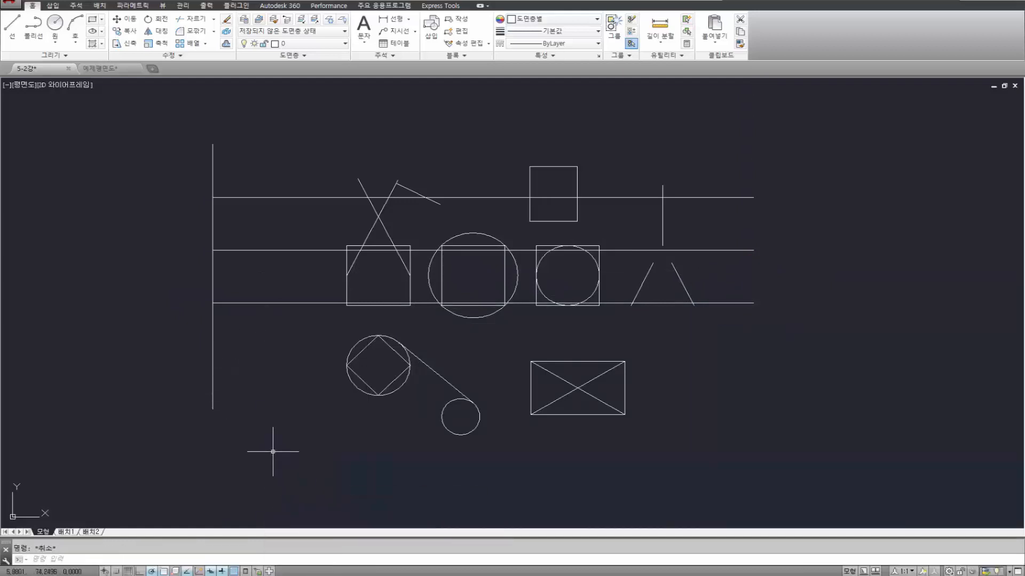
pyautogui.keyDown('shift'); pyautogui.rightClick(269, 407); pyautogui.keyUp('shift')
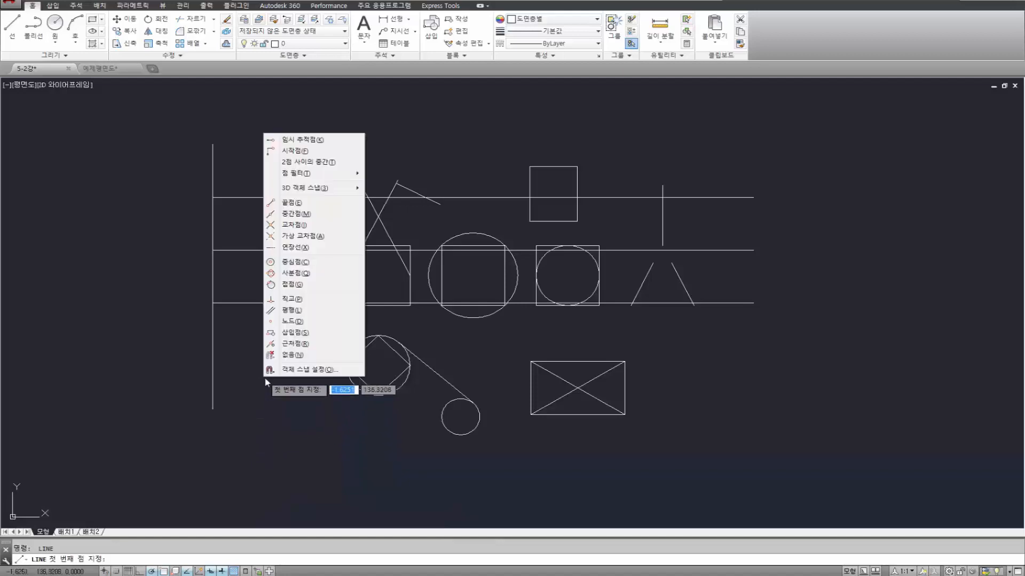
pyautogui.click(296, 322)
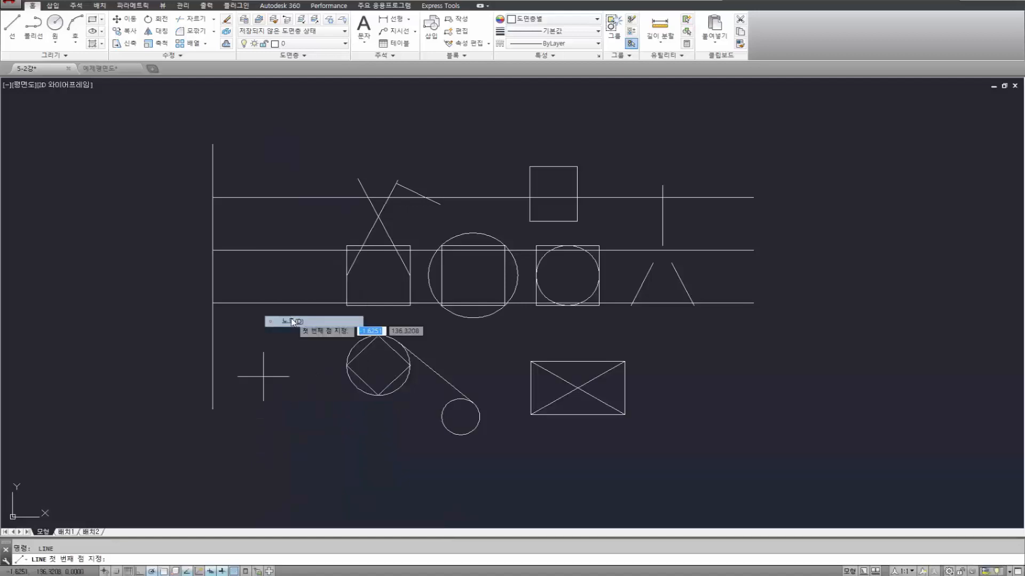
pyautogui.click(213, 355)
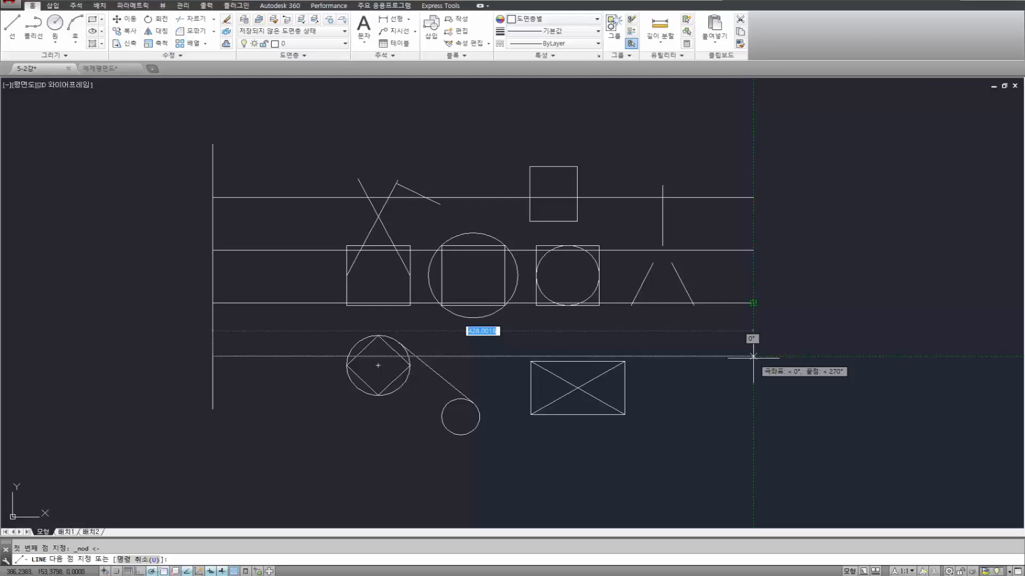
pyautogui.write('400')
pyautogui.press('Return')
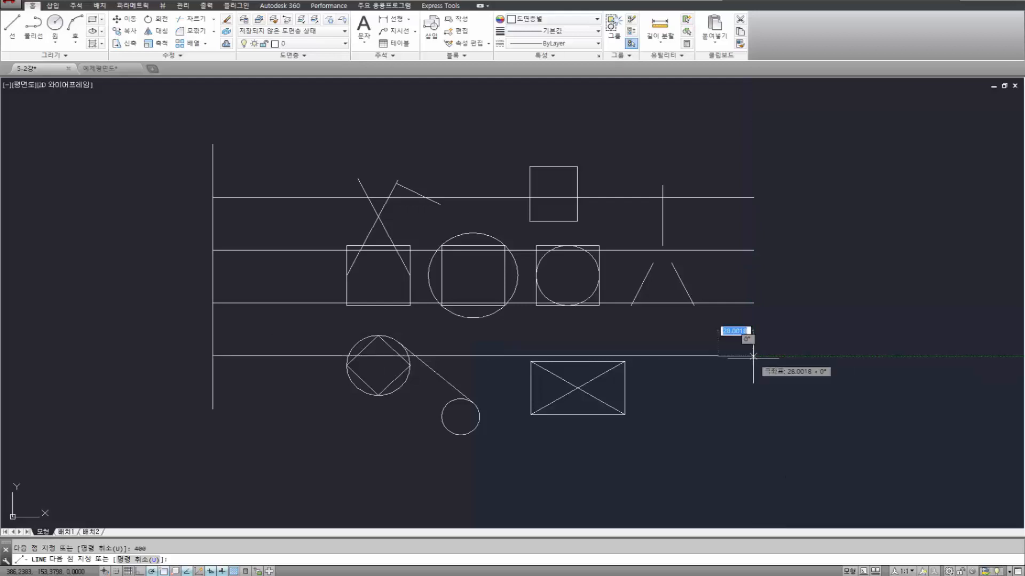
pyautogui.press('Escape')
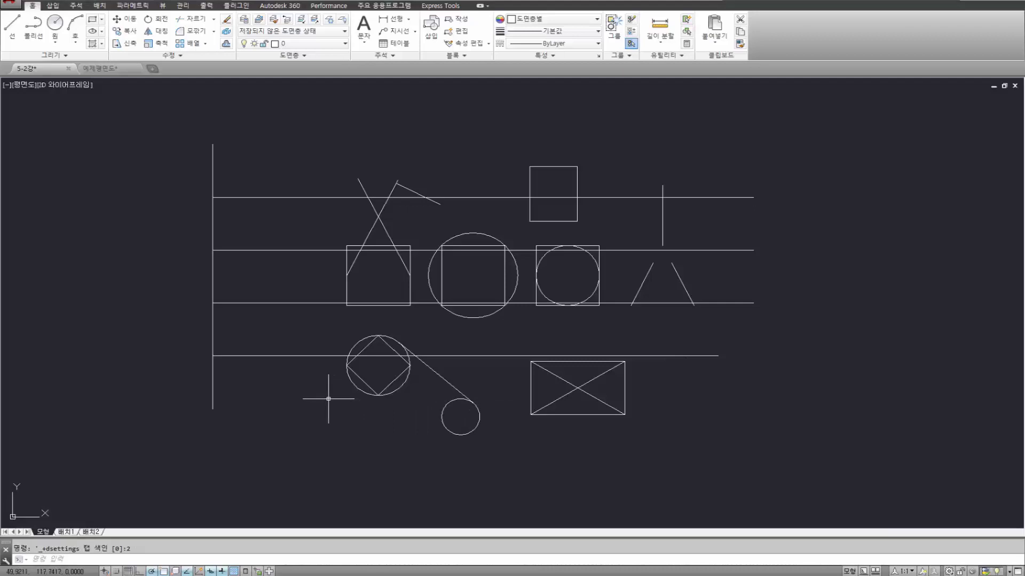
# Select the four division points on the vertical line to check their locations, and clear the selection.
pyautogui.click(180, 170)
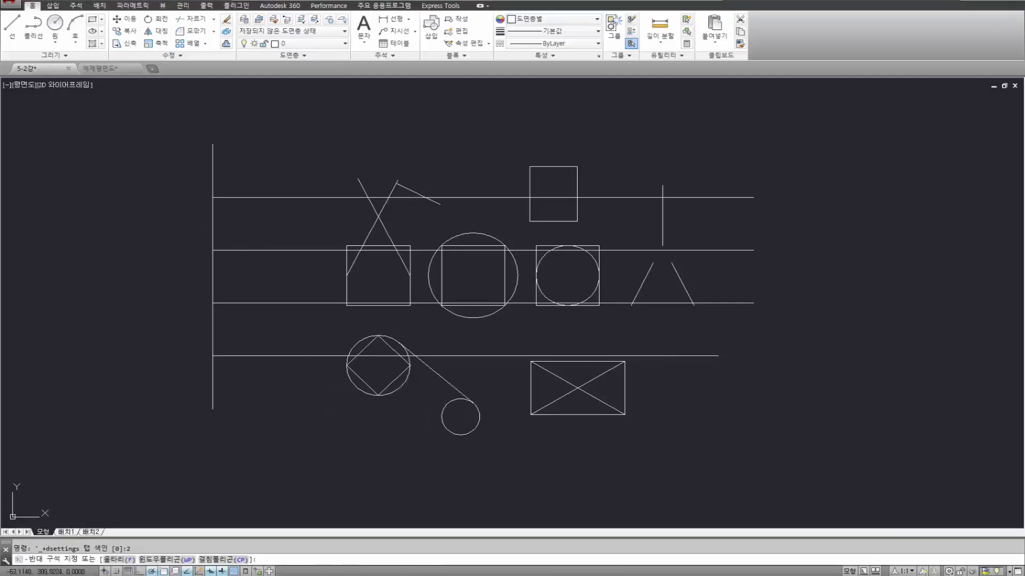
pyautogui.click(232, 219)
pyautogui.click(176, 218)
pyautogui.click(234, 263)
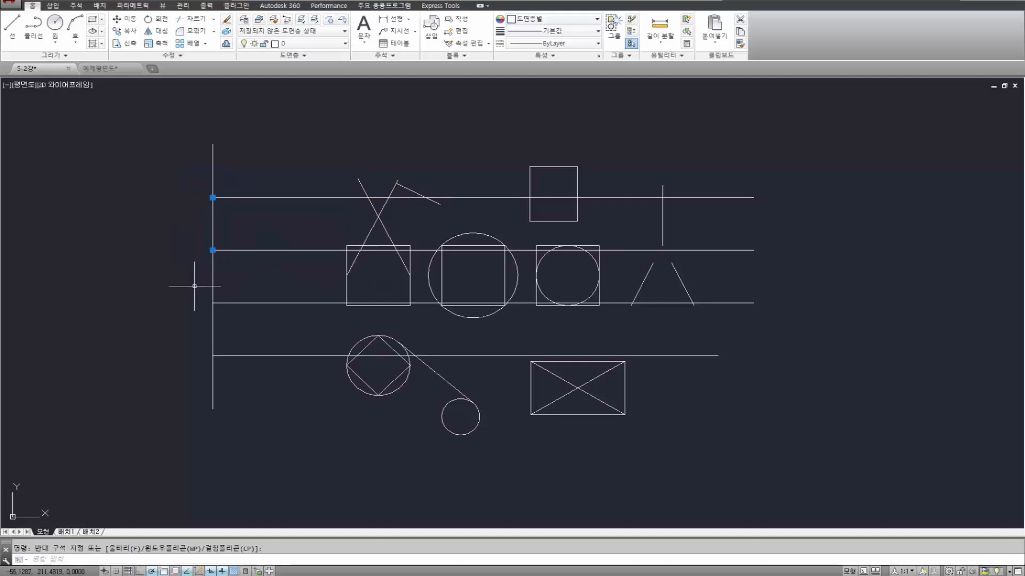
pyautogui.click(192, 286)
pyautogui.click(243, 314)
pyautogui.click(189, 343)
pyautogui.click(254, 380)
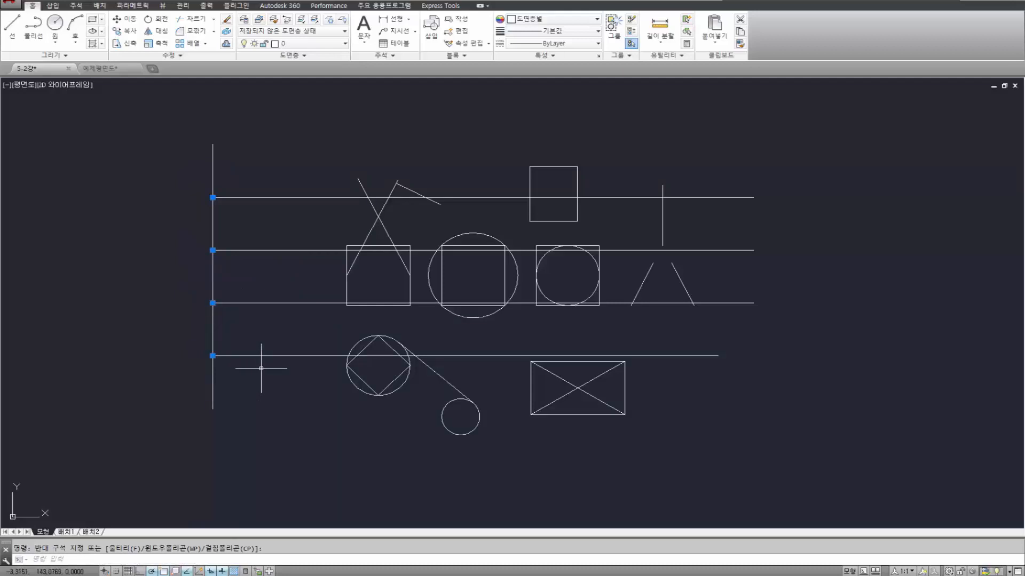
pyautogui.press('Escape')
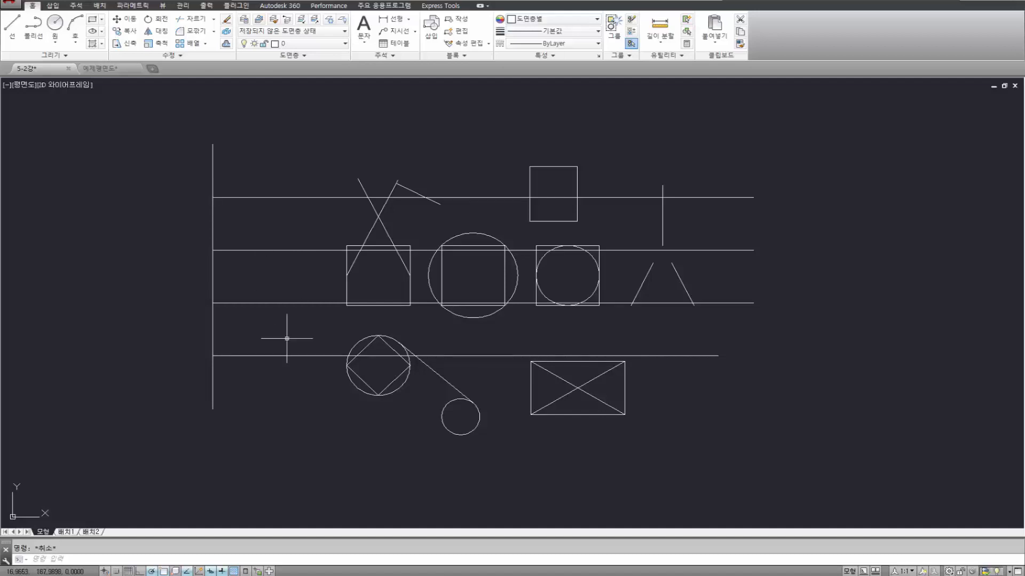
# Delete the four horizontal lines that start at the division points of the vertical line.
pyautogui.click(297, 394)
pyautogui.click(263, 160)
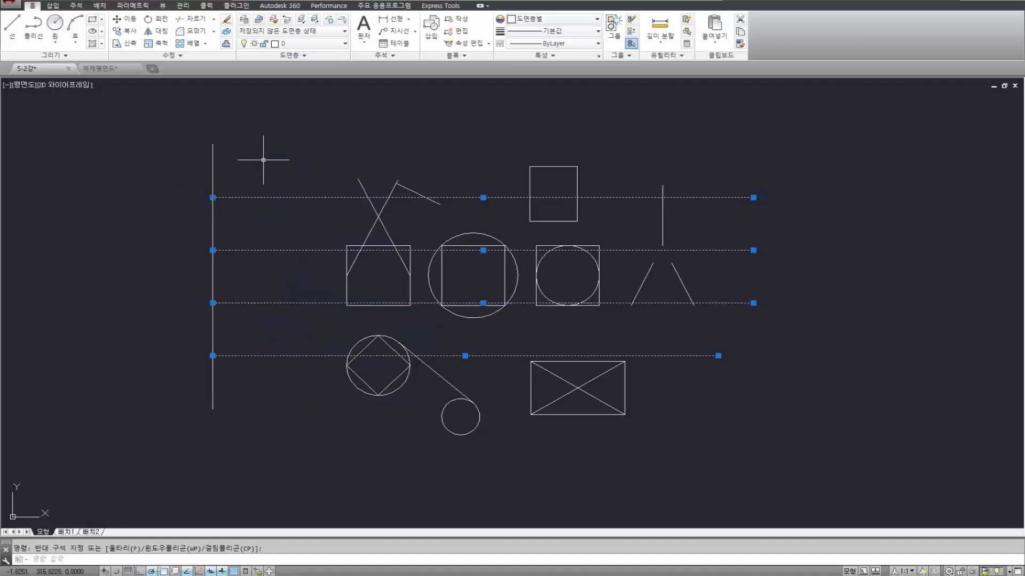
pyautogui.press('Delete')
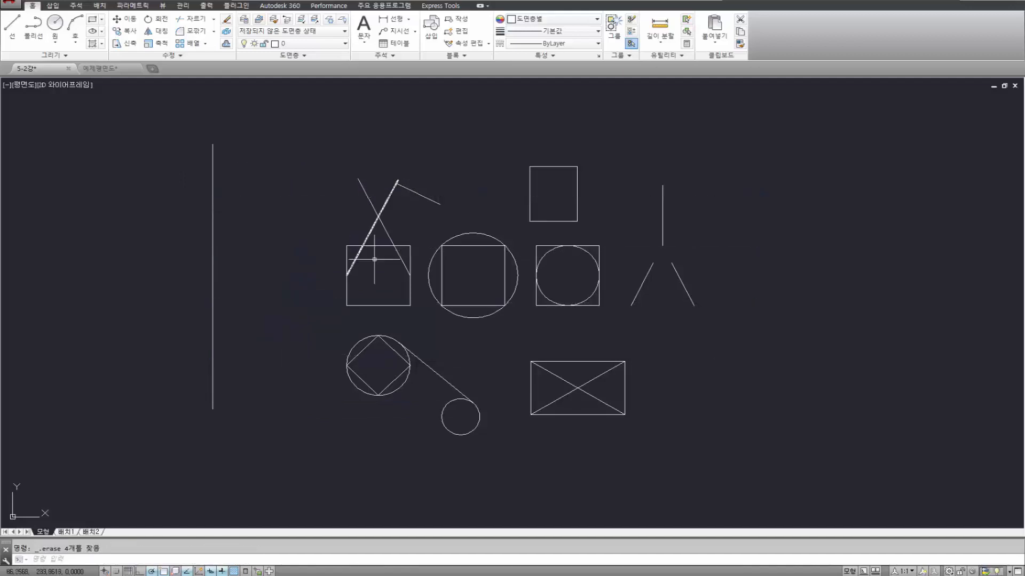
pyautogui.press('Escape')
pyautogui.scroll(4, 353, 294)
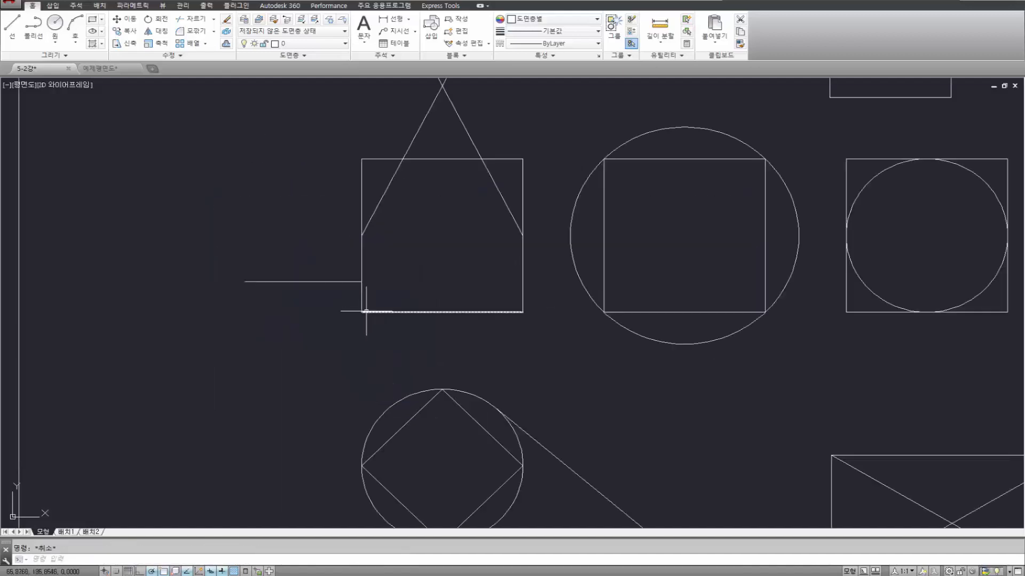
pyautogui.scroll(-2, 374, 321)
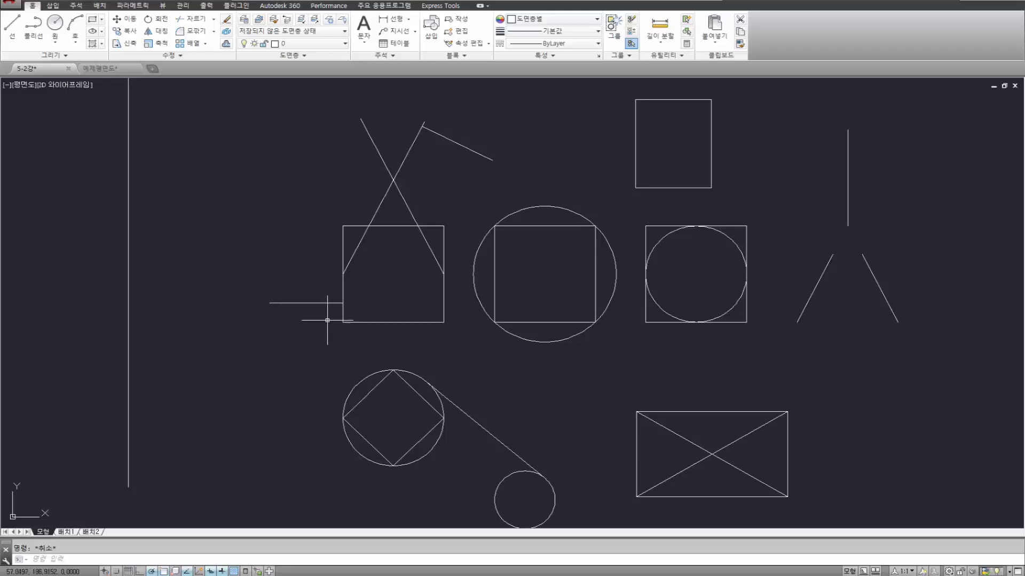
pyautogui.moveTo(362, 379)
pyautogui.scroll(2, 350, 298)
pyautogui.moveTo(386, 301); pyautogui.dragTo(363, 314, button='middle')
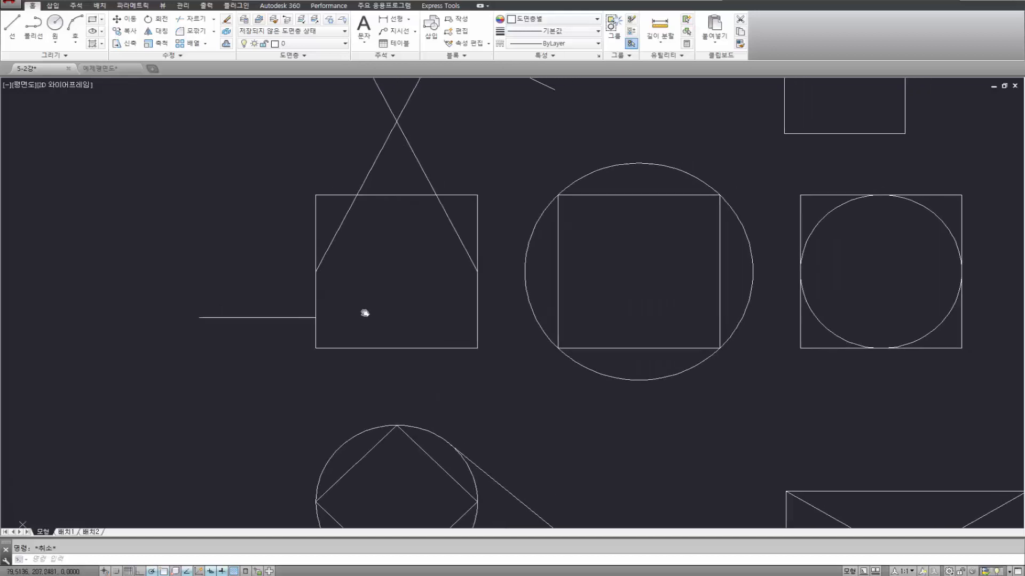
pyautogui.scroll(-4, 367, 306)
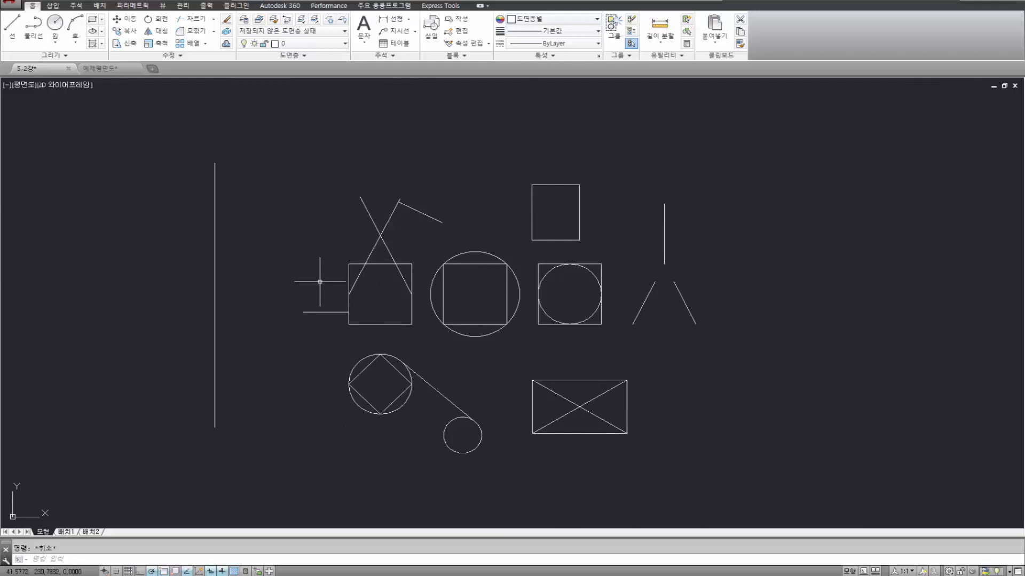
pyautogui.scroll(2, 369, 317)
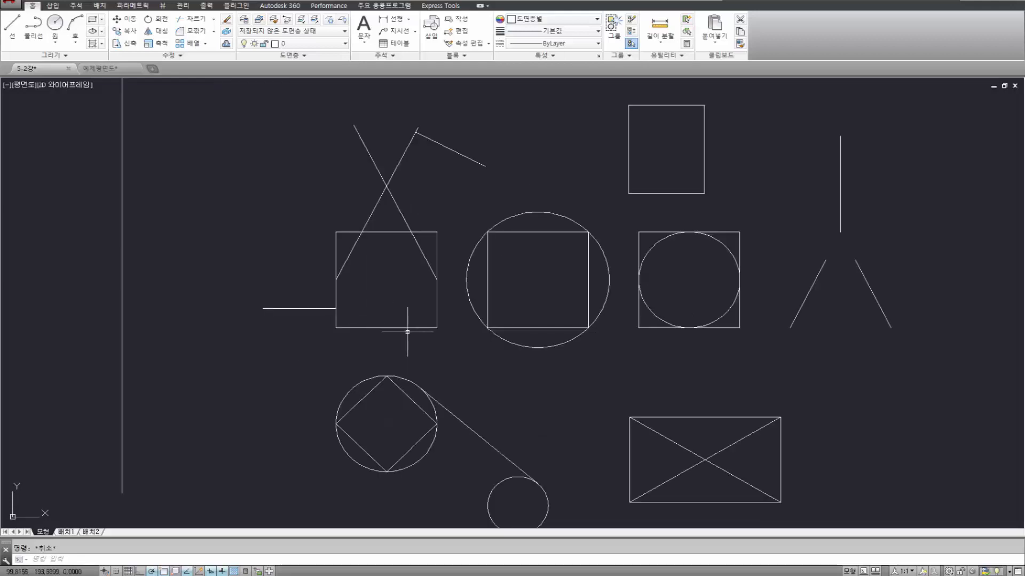